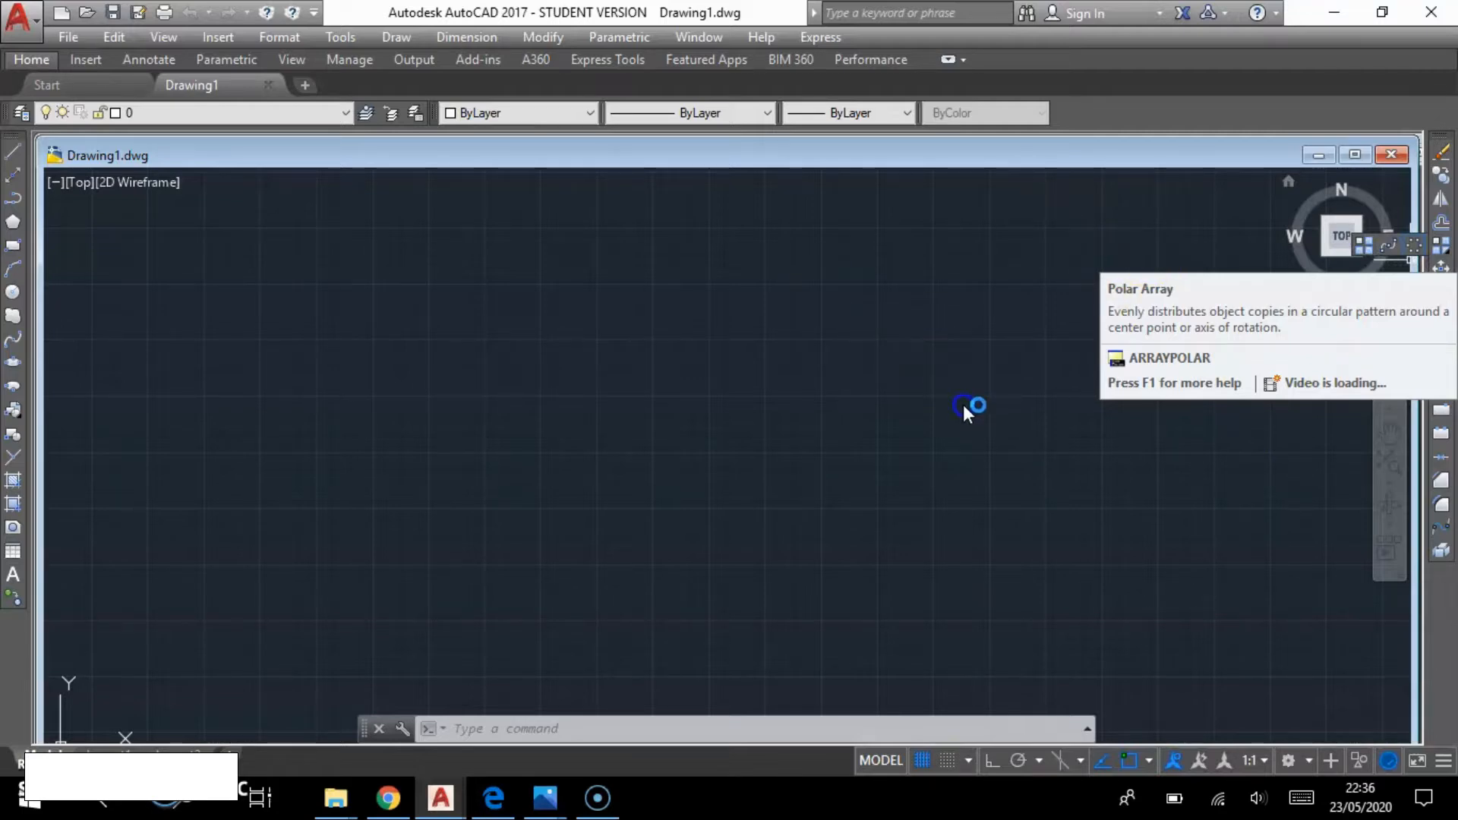
pyautogui.click(1044, 486)
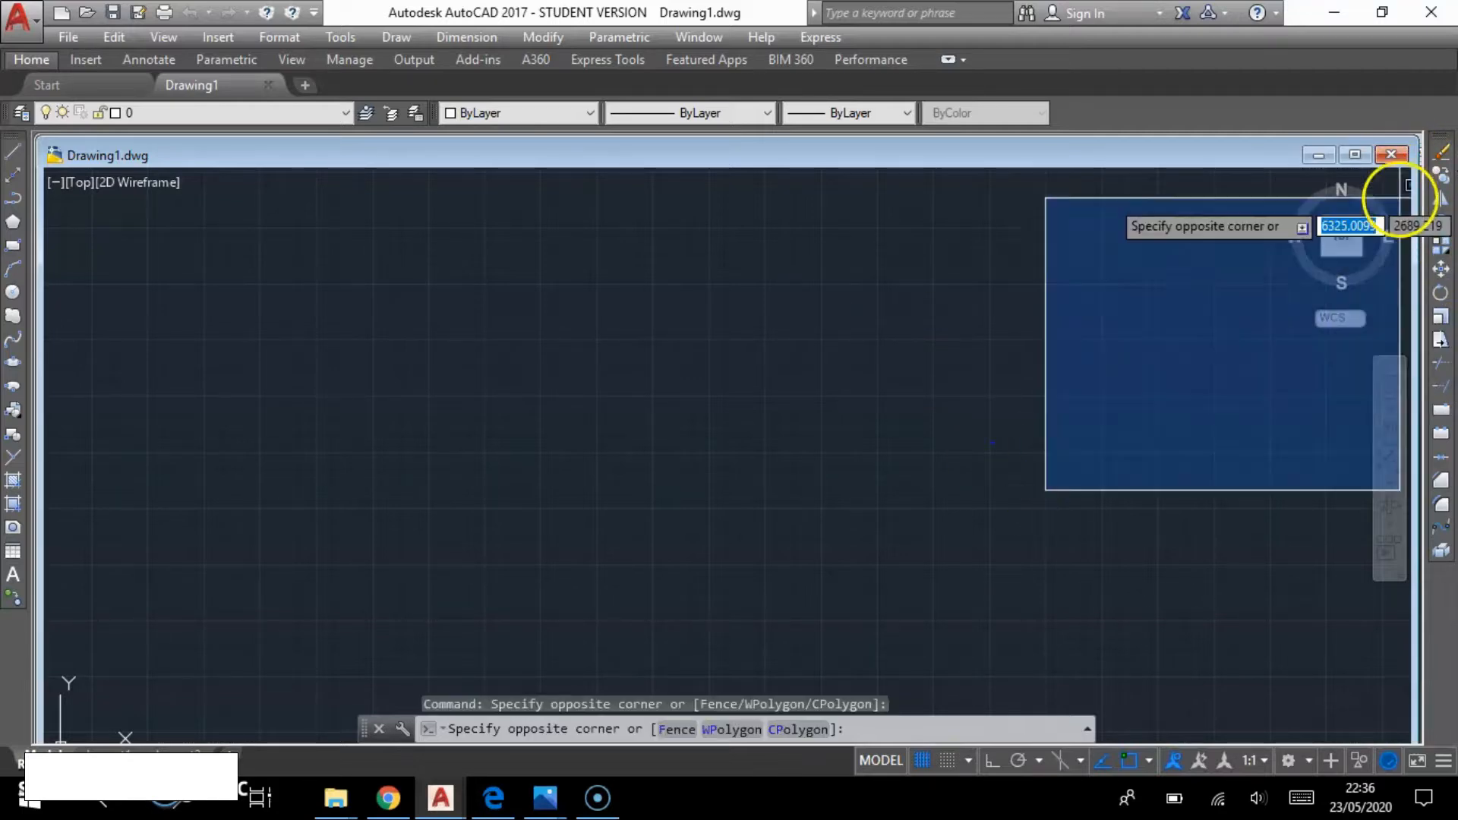
pyautogui.click(858, 292)
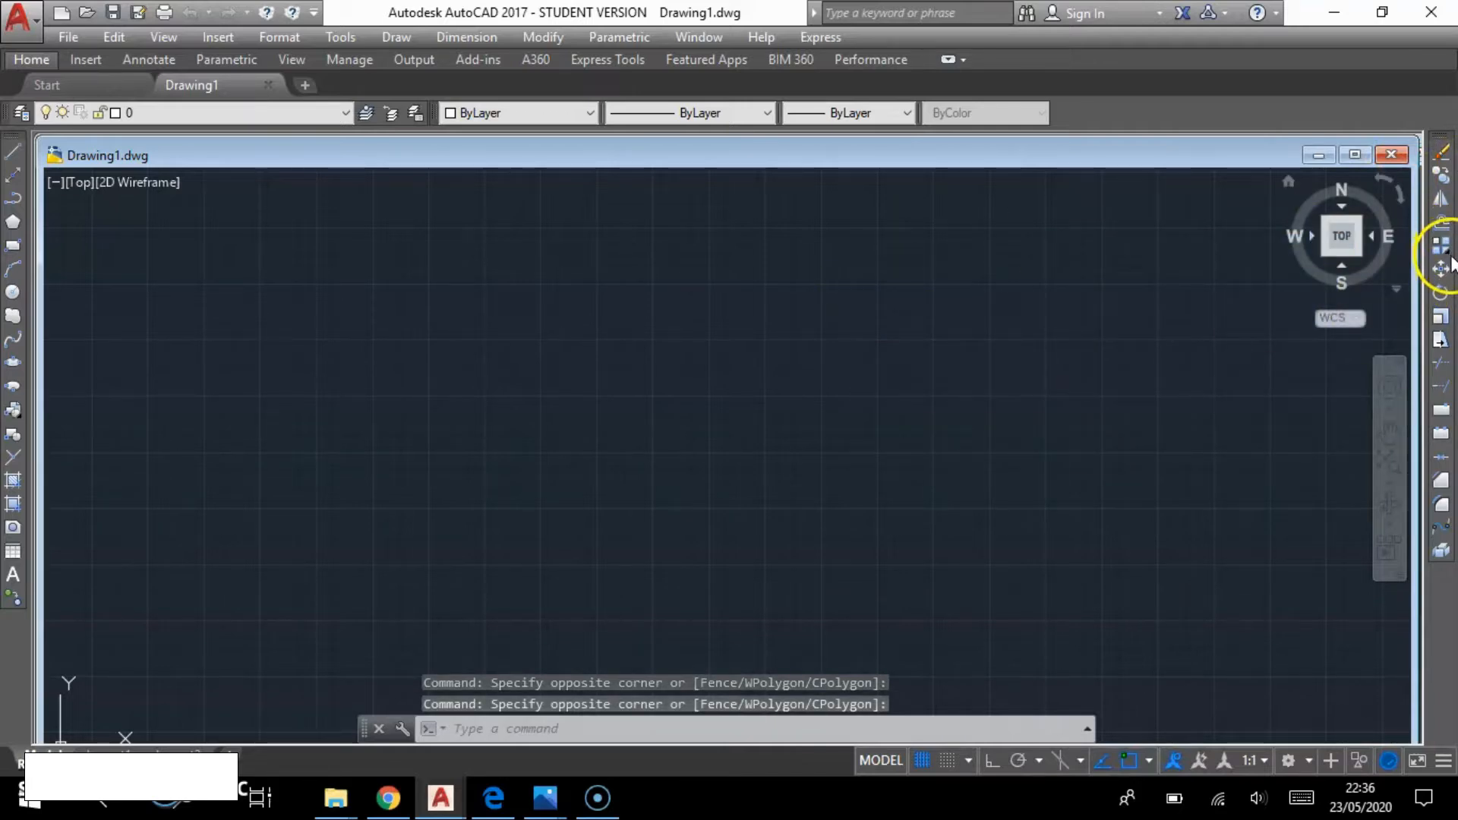
pyautogui.click(1443, 250)
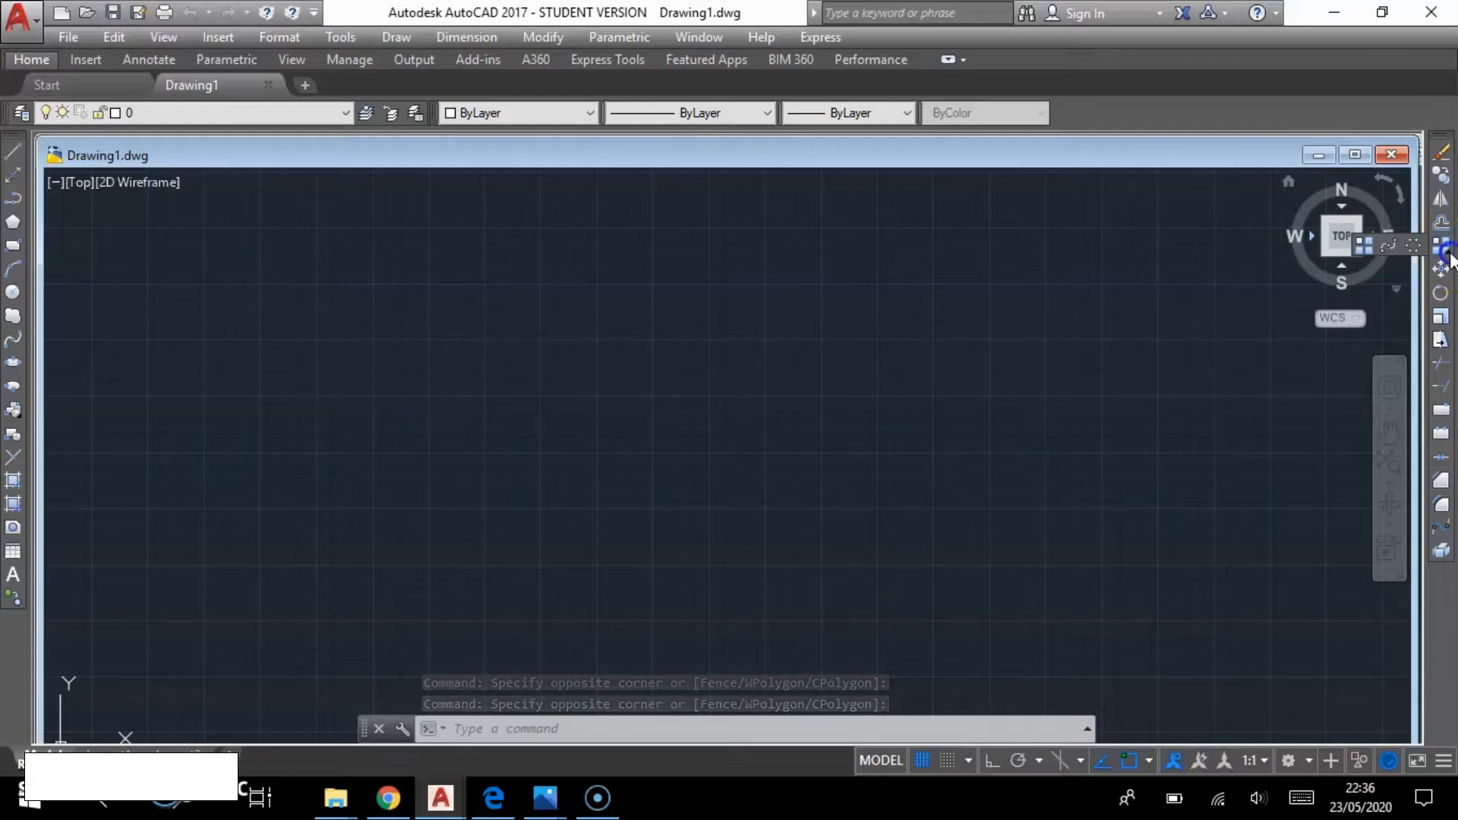
pyautogui.moveTo(1449, 253); pyautogui.dragTo(1294, 318)
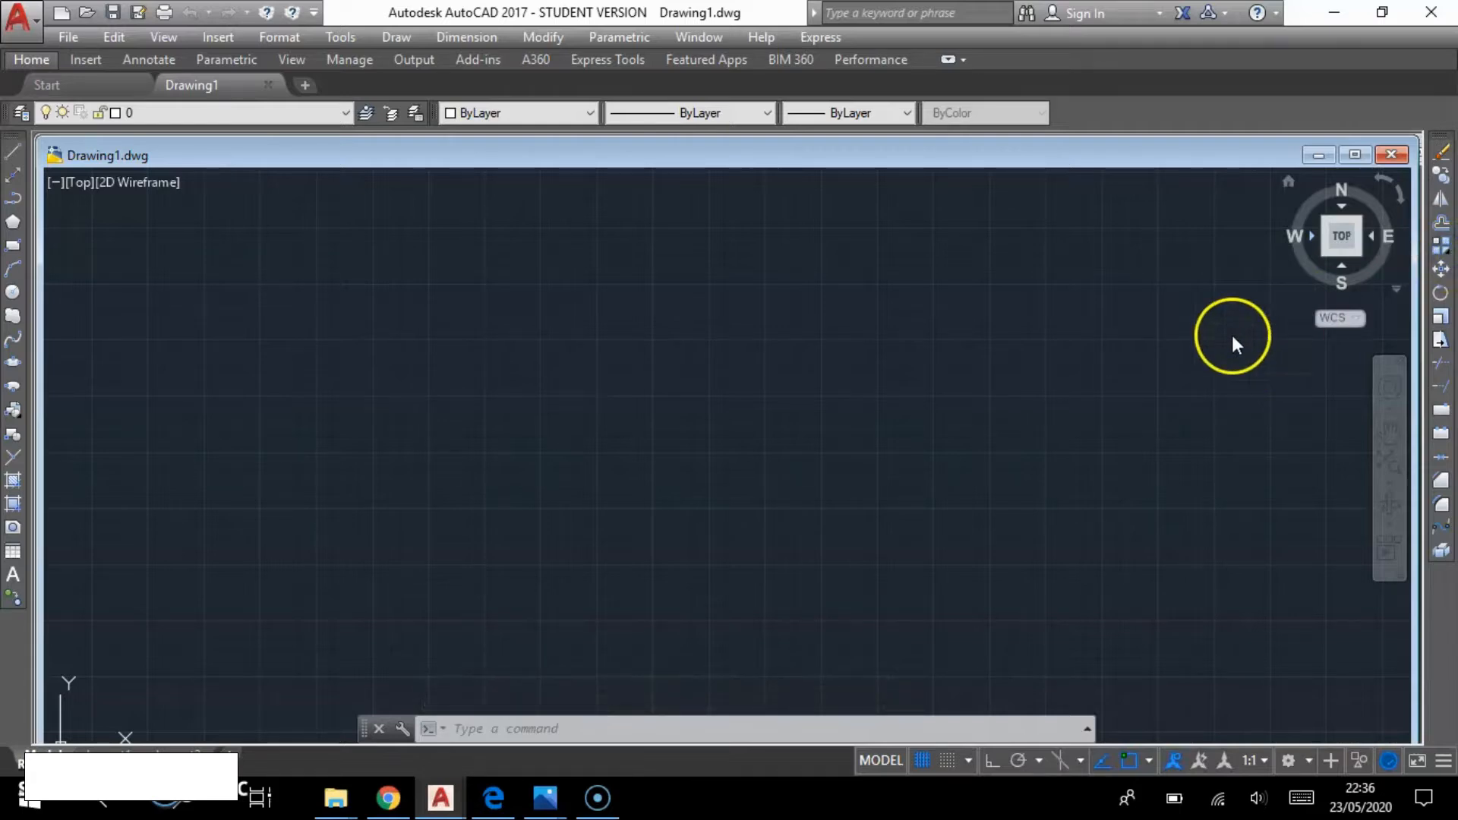
pyautogui.click(1445, 257)
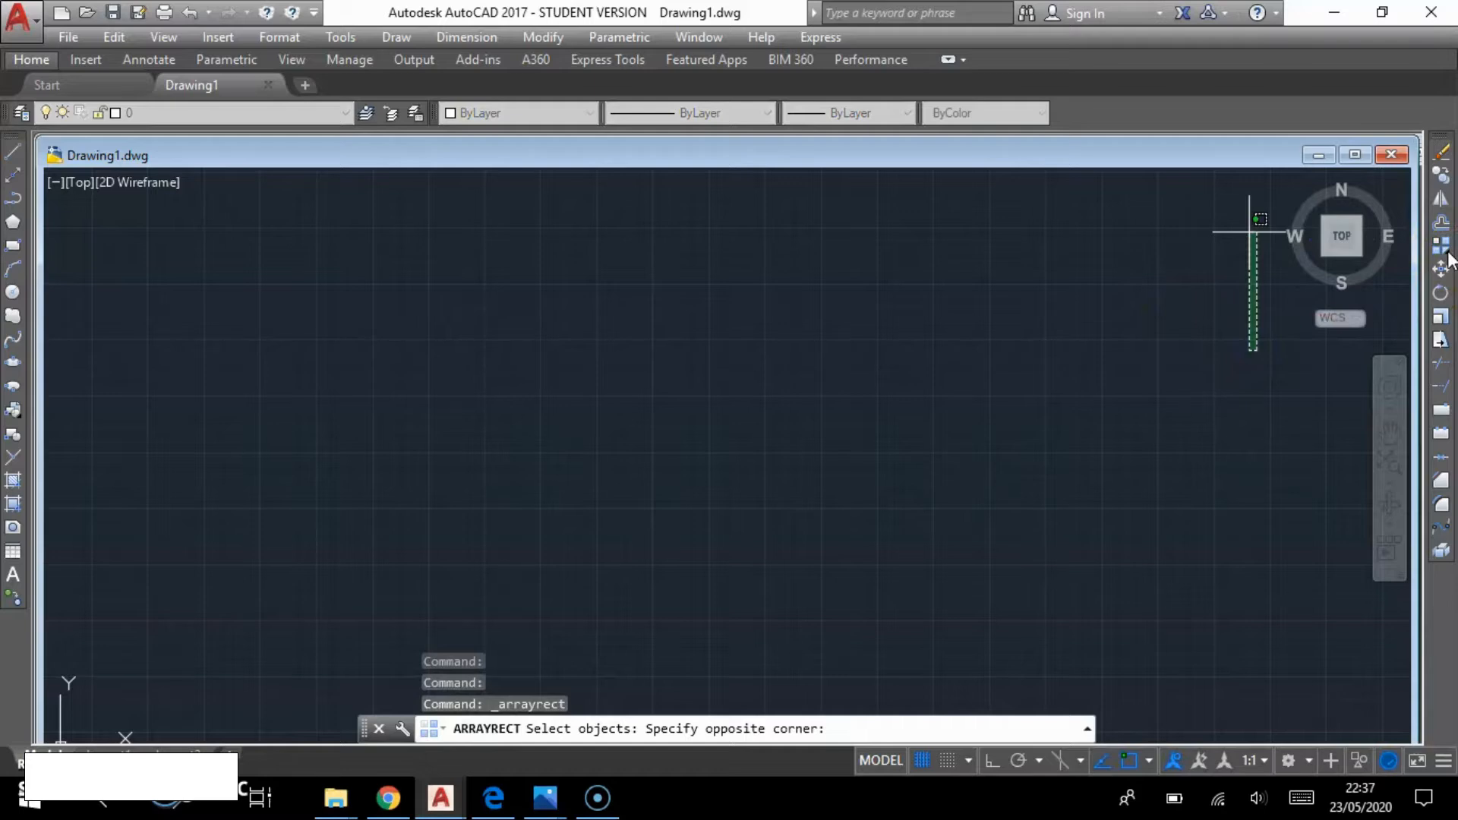
pyautogui.click(1447, 253)
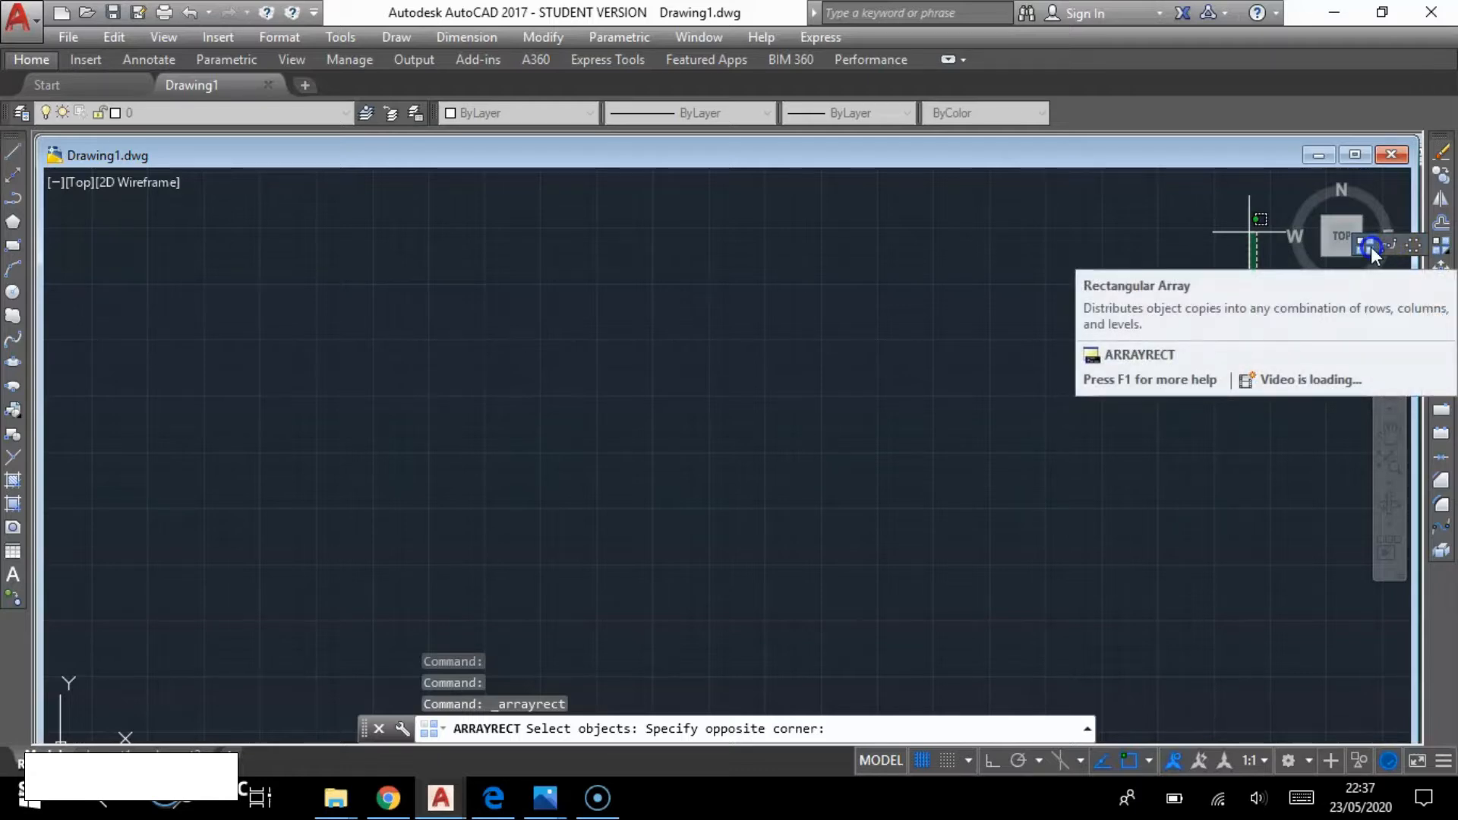
pyautogui.click(433, 306)
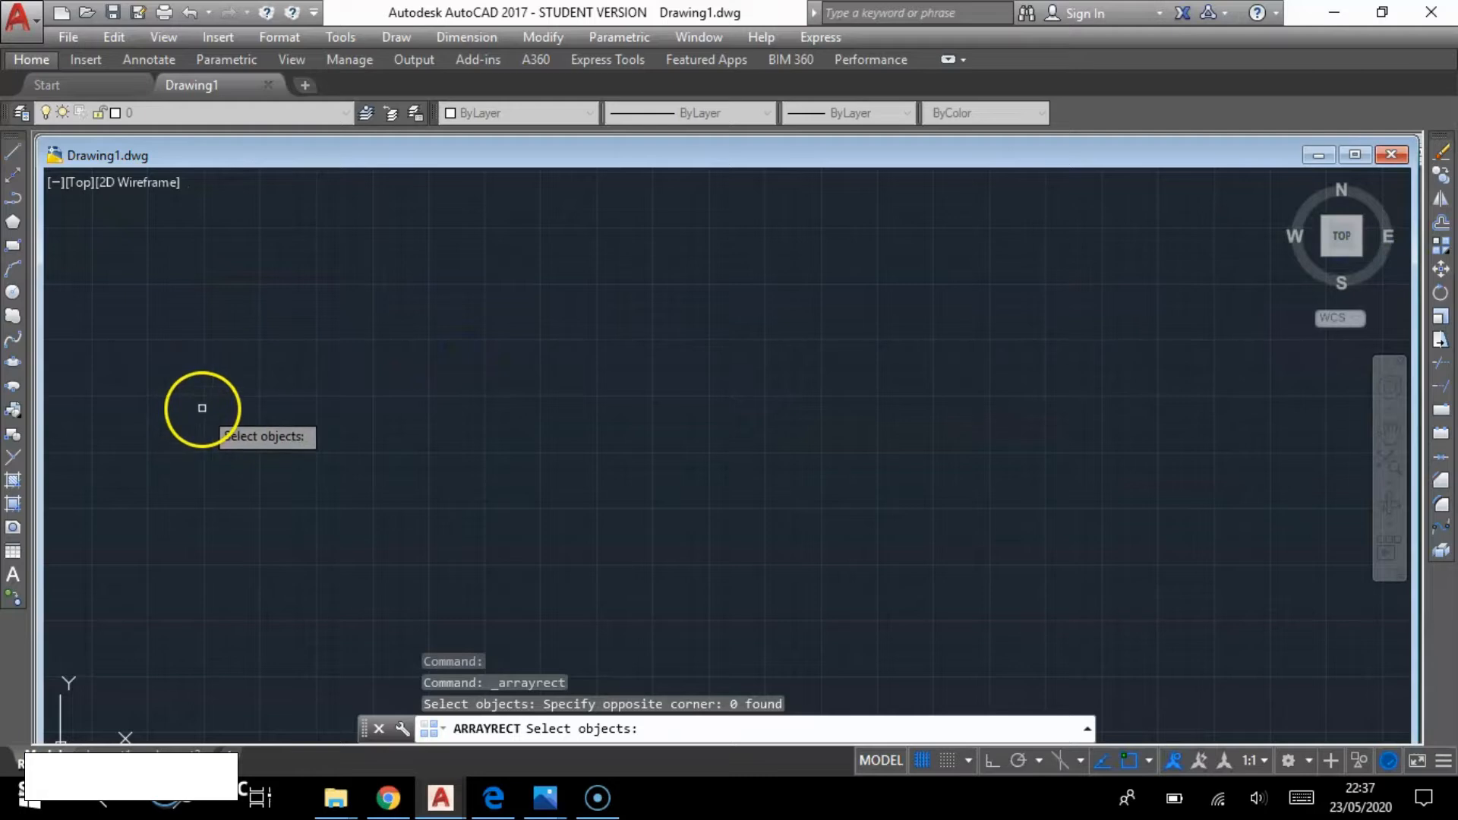
pyautogui.press('Escape')
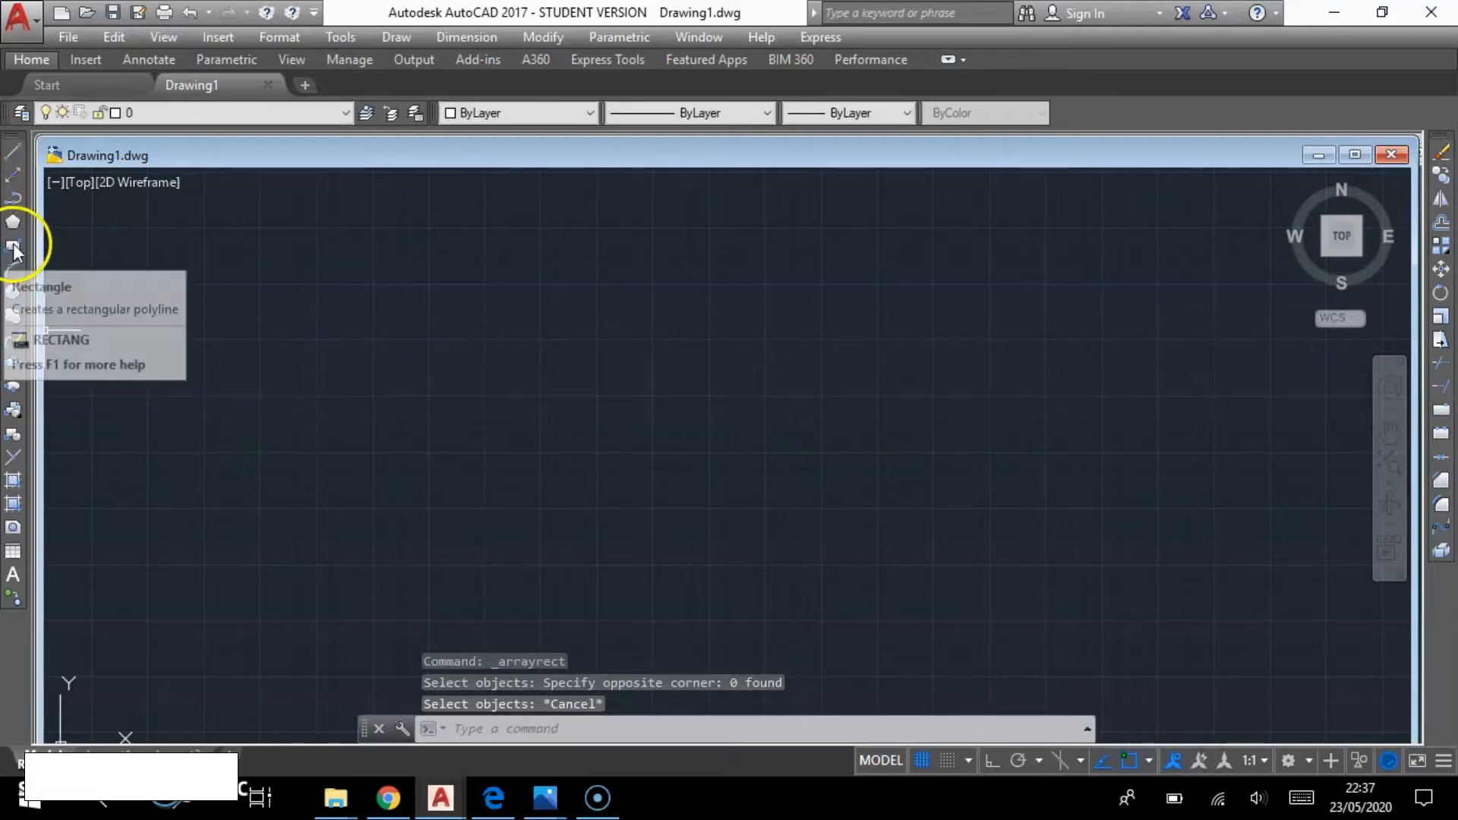
# - Draw a 100 by 100 square with the Rectangle command in the empty drawing, turning Ortho mode on while placing it
pyautogui.click(366, 441)
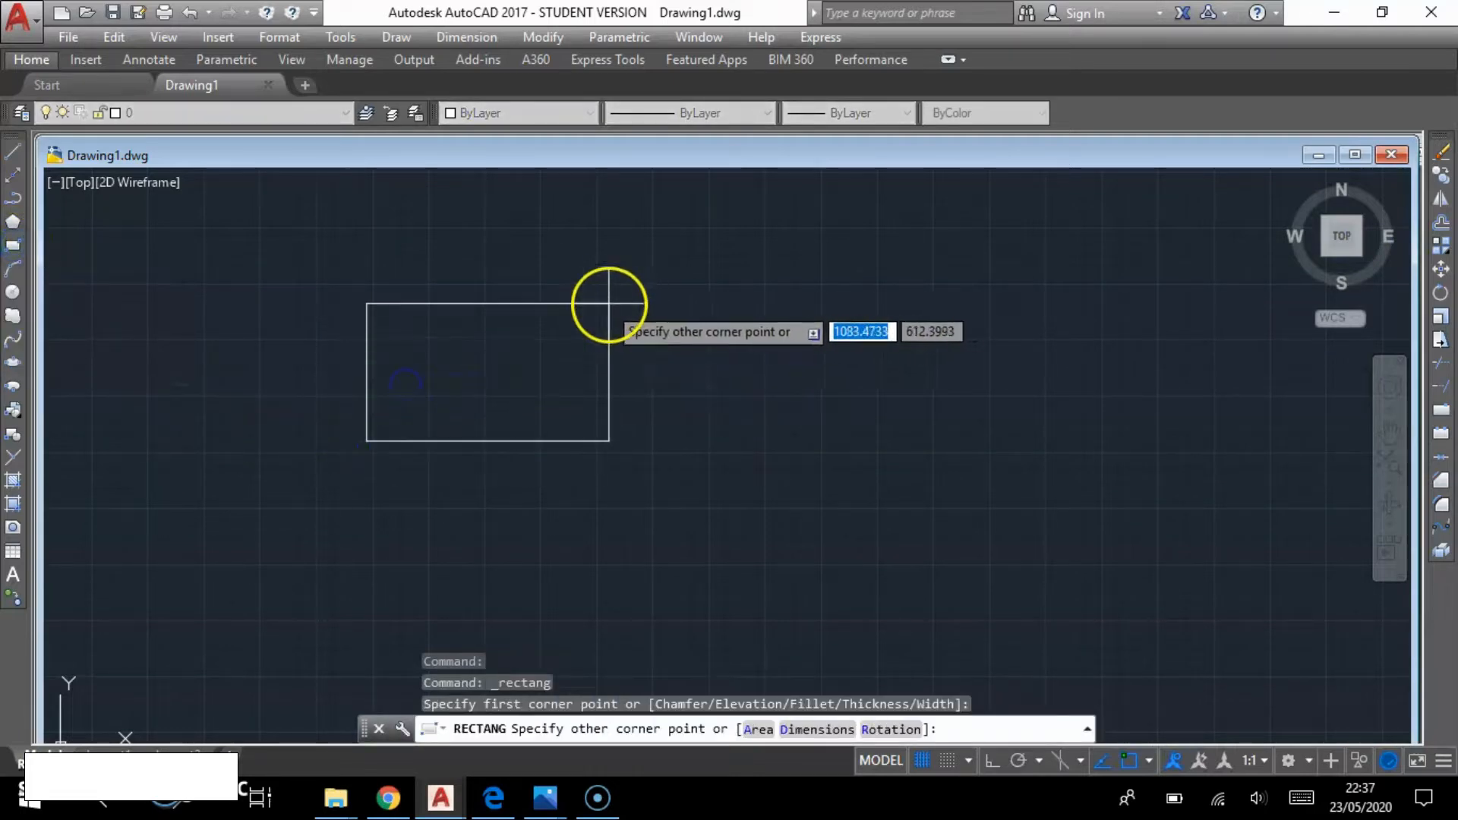
pyautogui.press('F8')
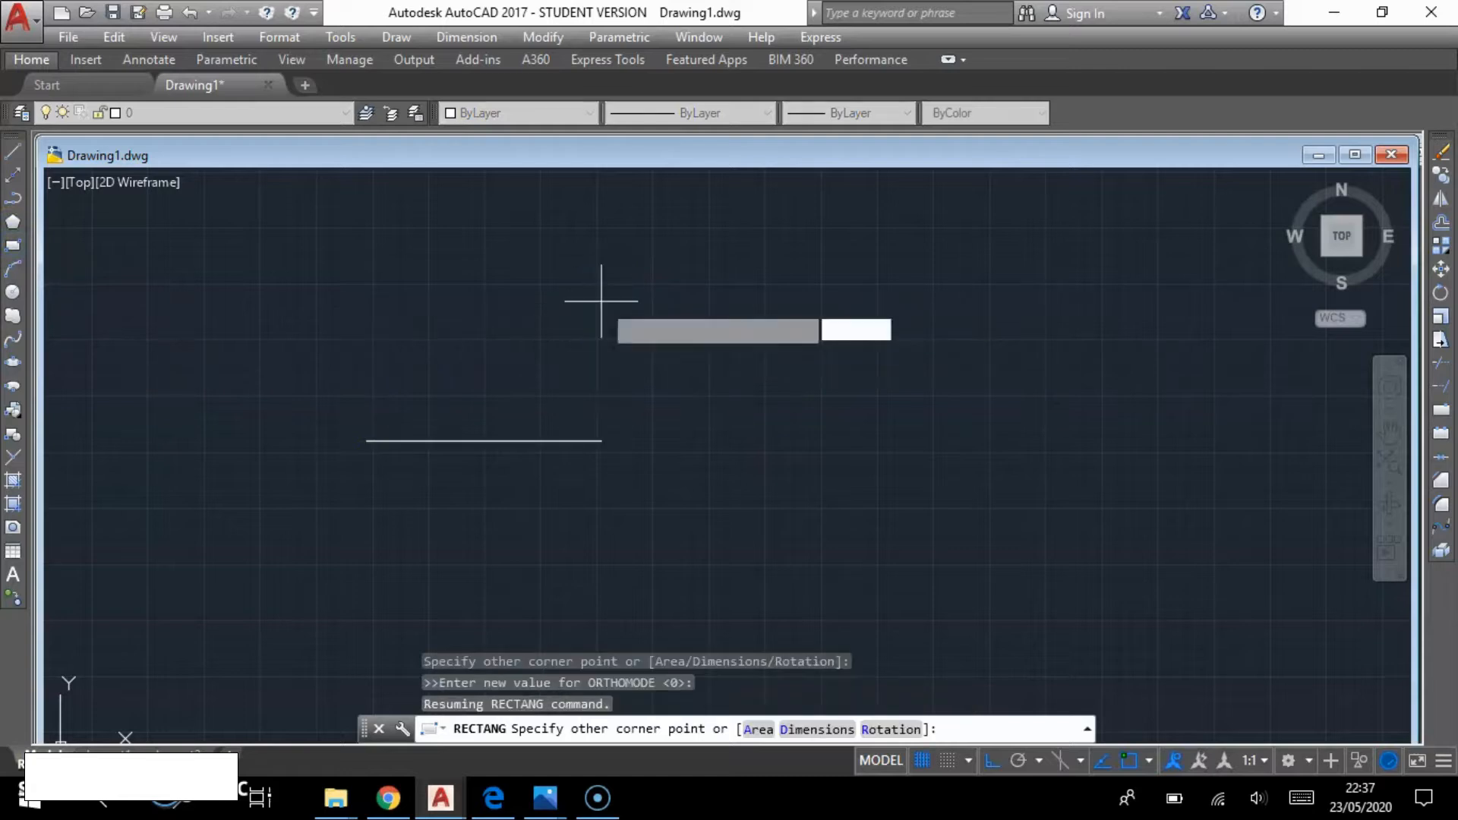
pyautogui.write('100')
pyautogui.press('Tab')
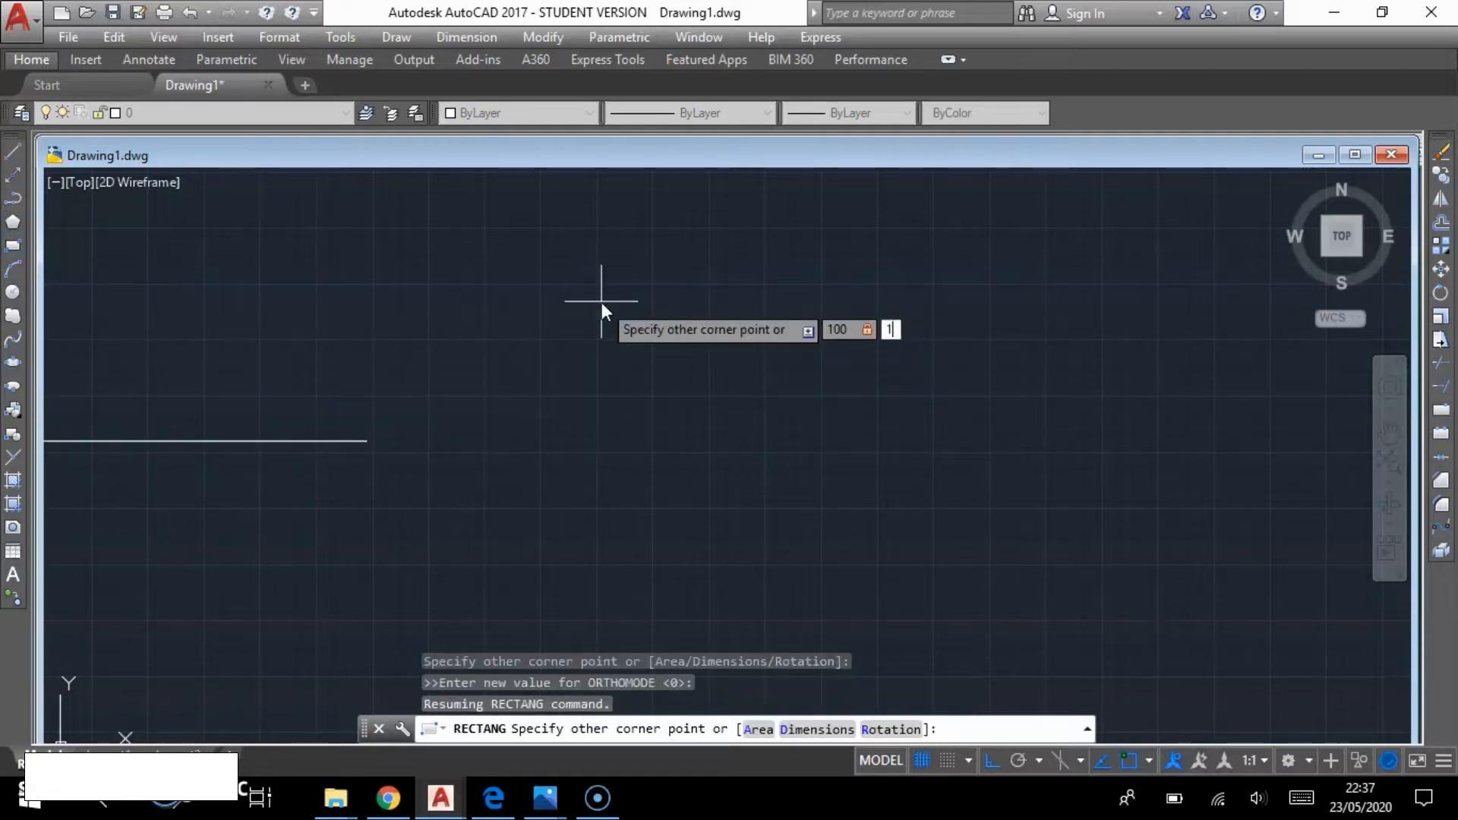
pyautogui.press('Return')
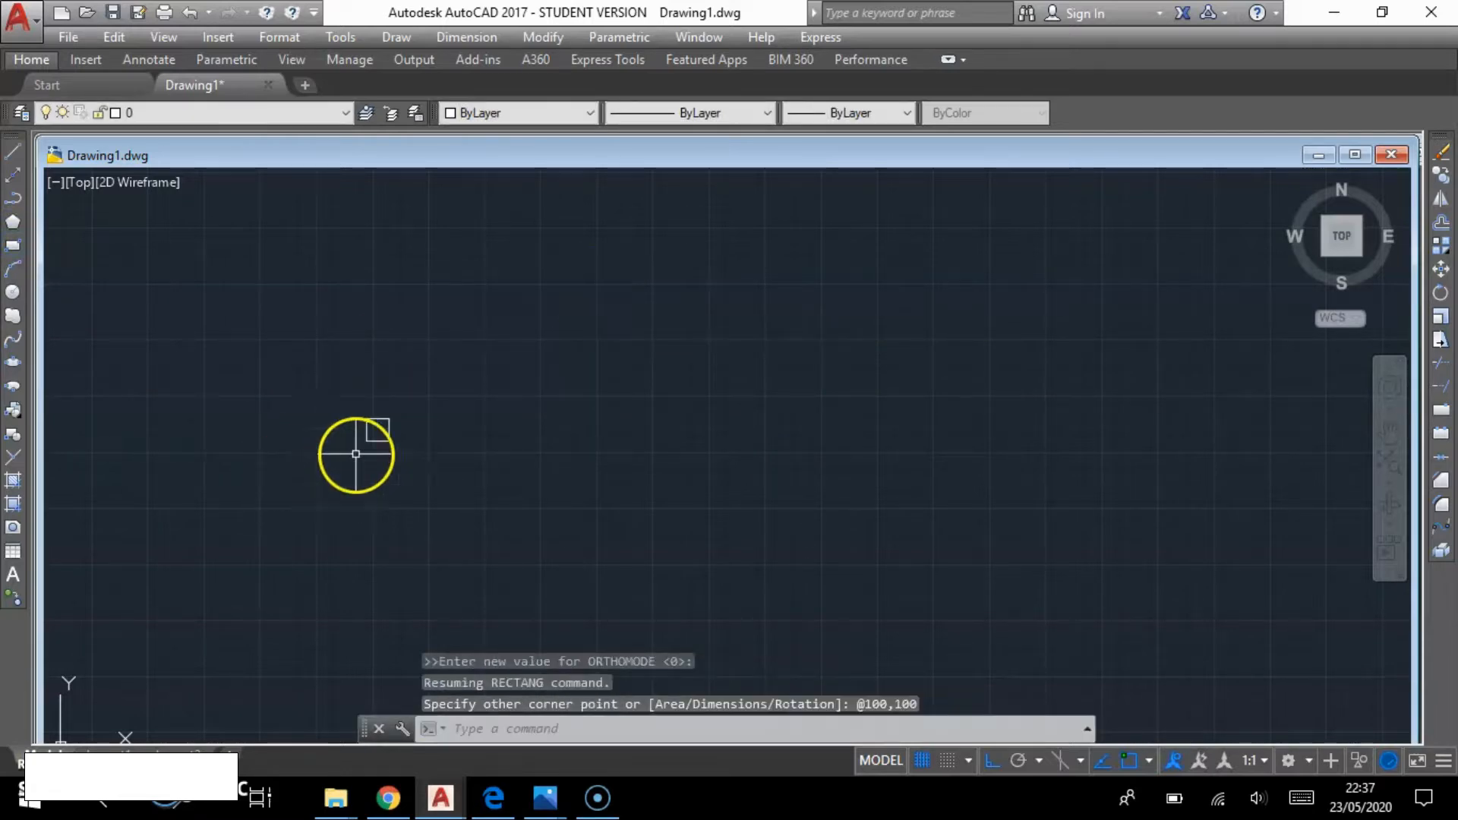
# - Start the Array command on the square and choose Rectangular as the array type
pyautogui.scroll(5, 354, 454)
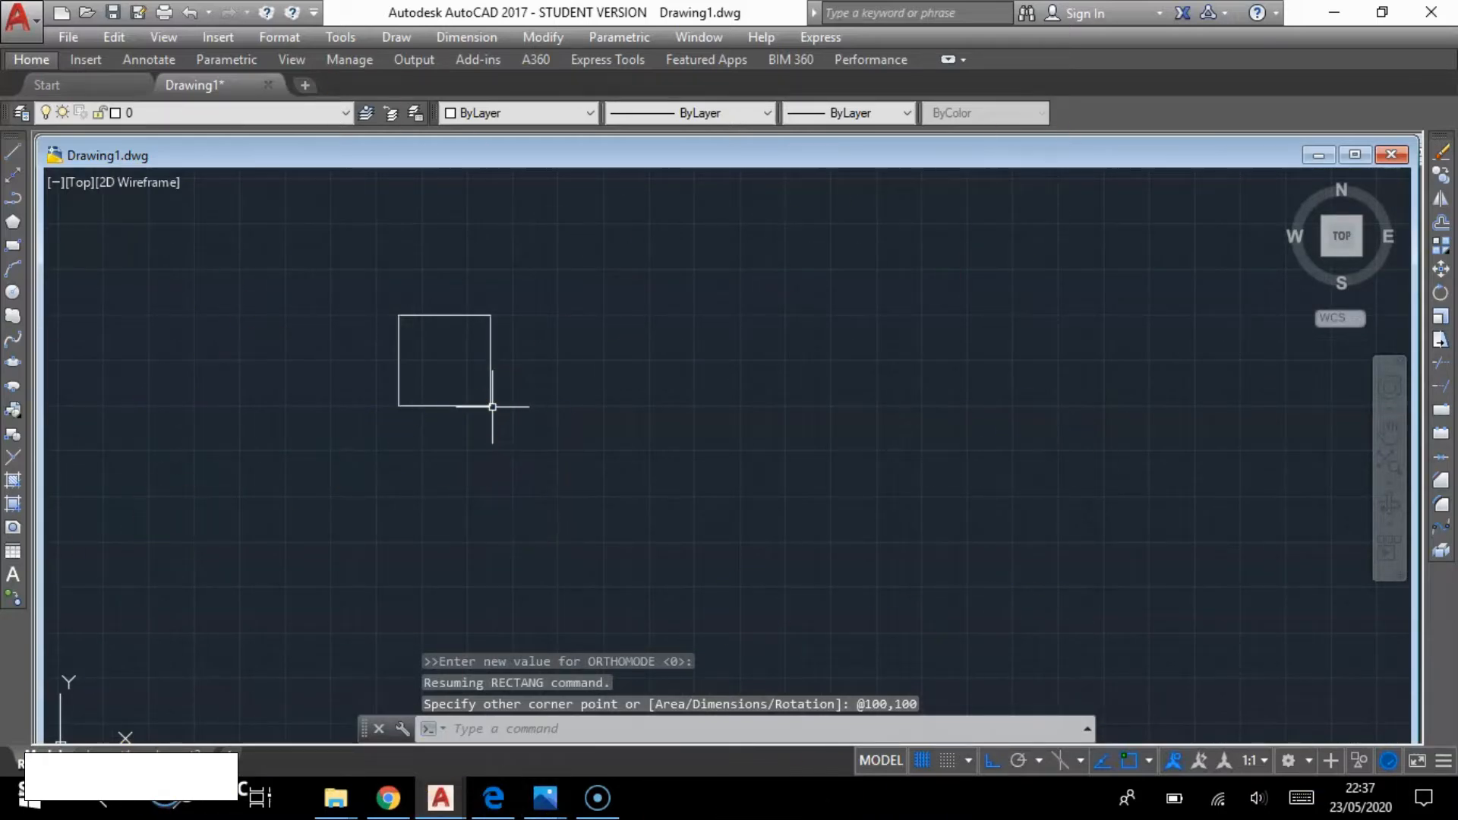
pyautogui.moveTo(495, 404); pyautogui.dragTo(523, 519, button='middle')
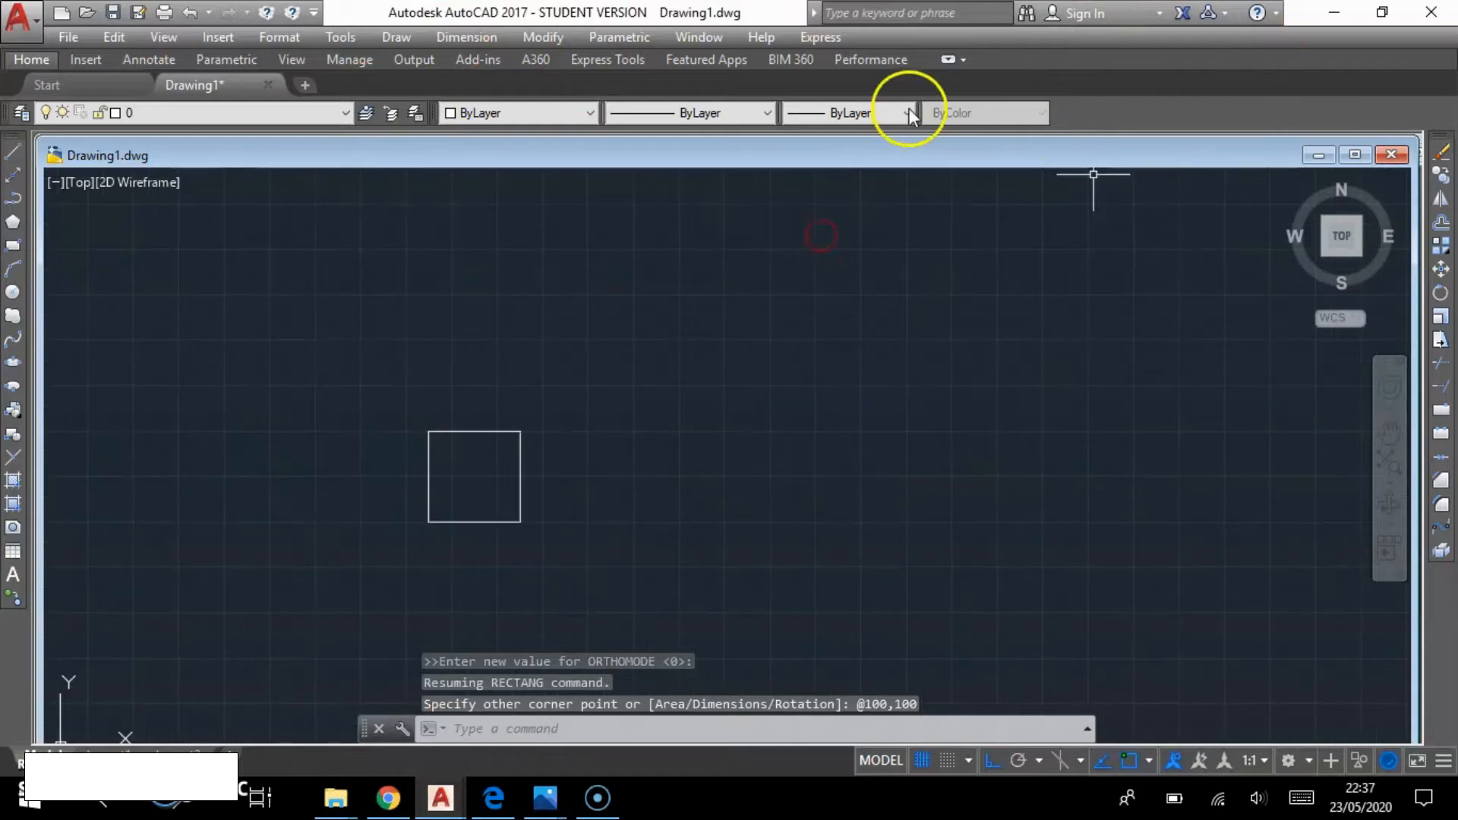
pyautogui.scroll(2, 501, 467)
pyautogui.moveTo(498, 469); pyautogui.dragTo(472, 433, button='middle')
pyautogui.scroll(-3, 482, 430)
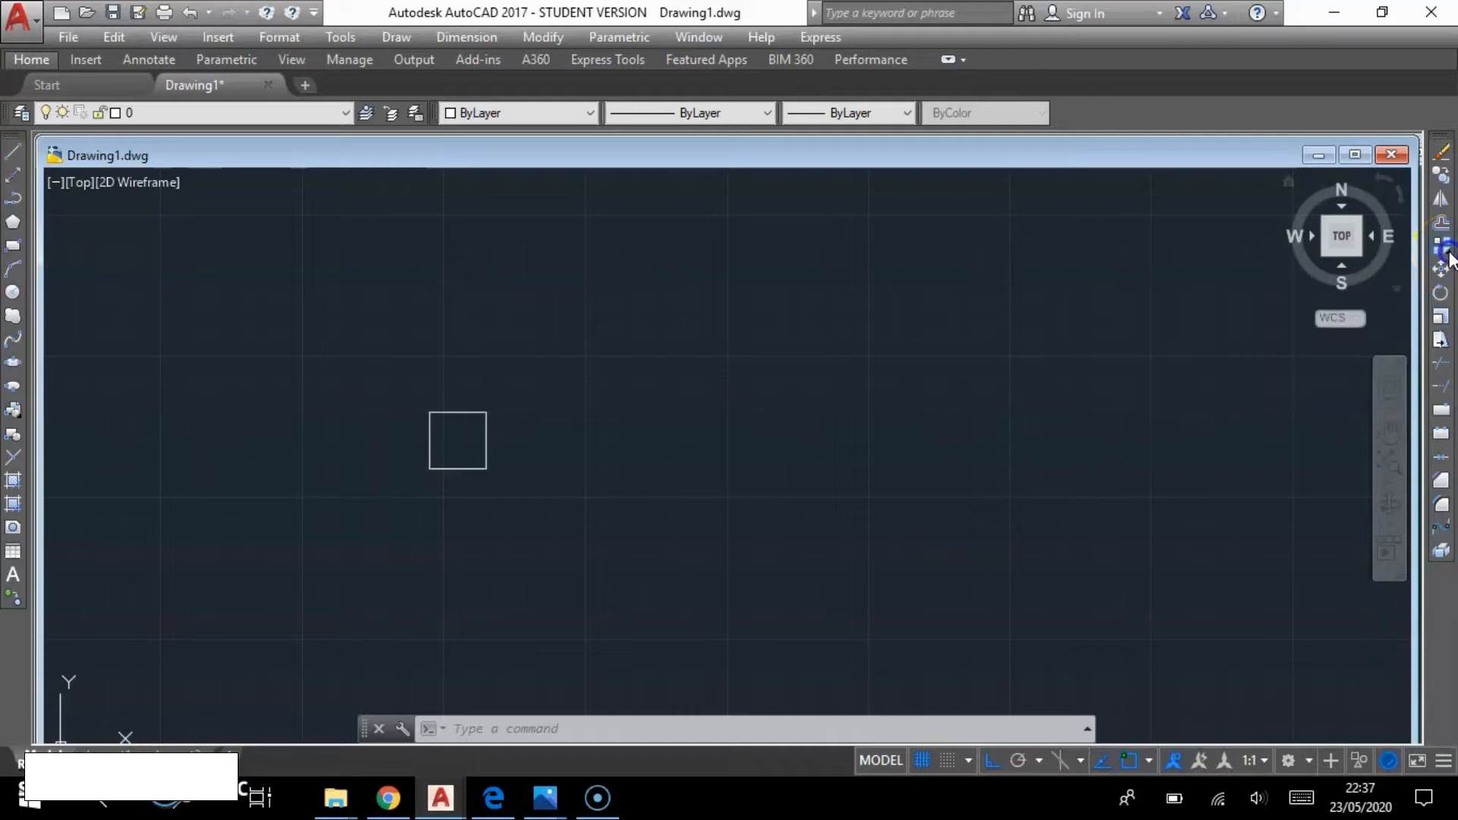
pyautogui.click(1447, 257)
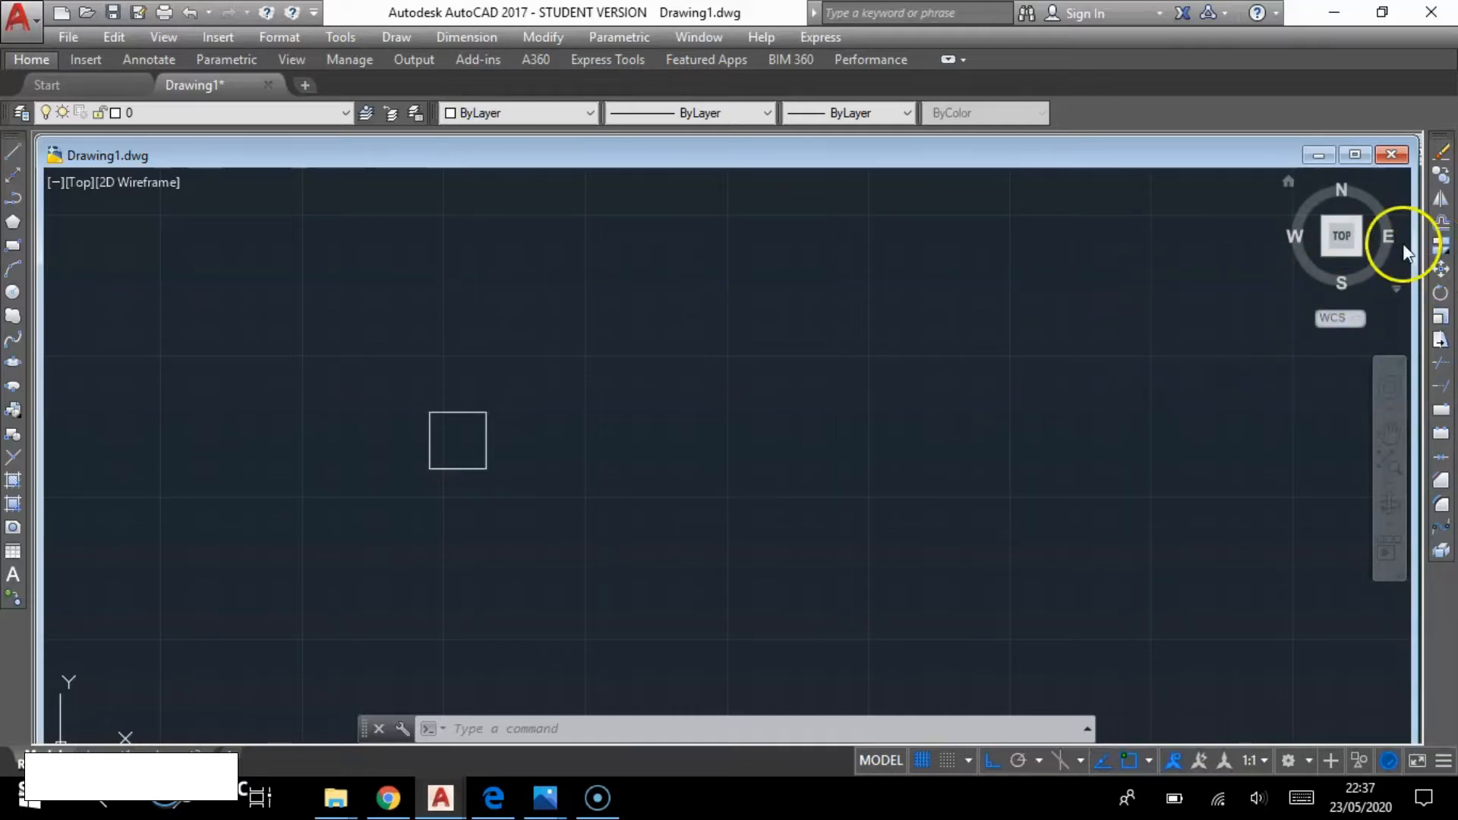
pyautogui.click(475, 731)
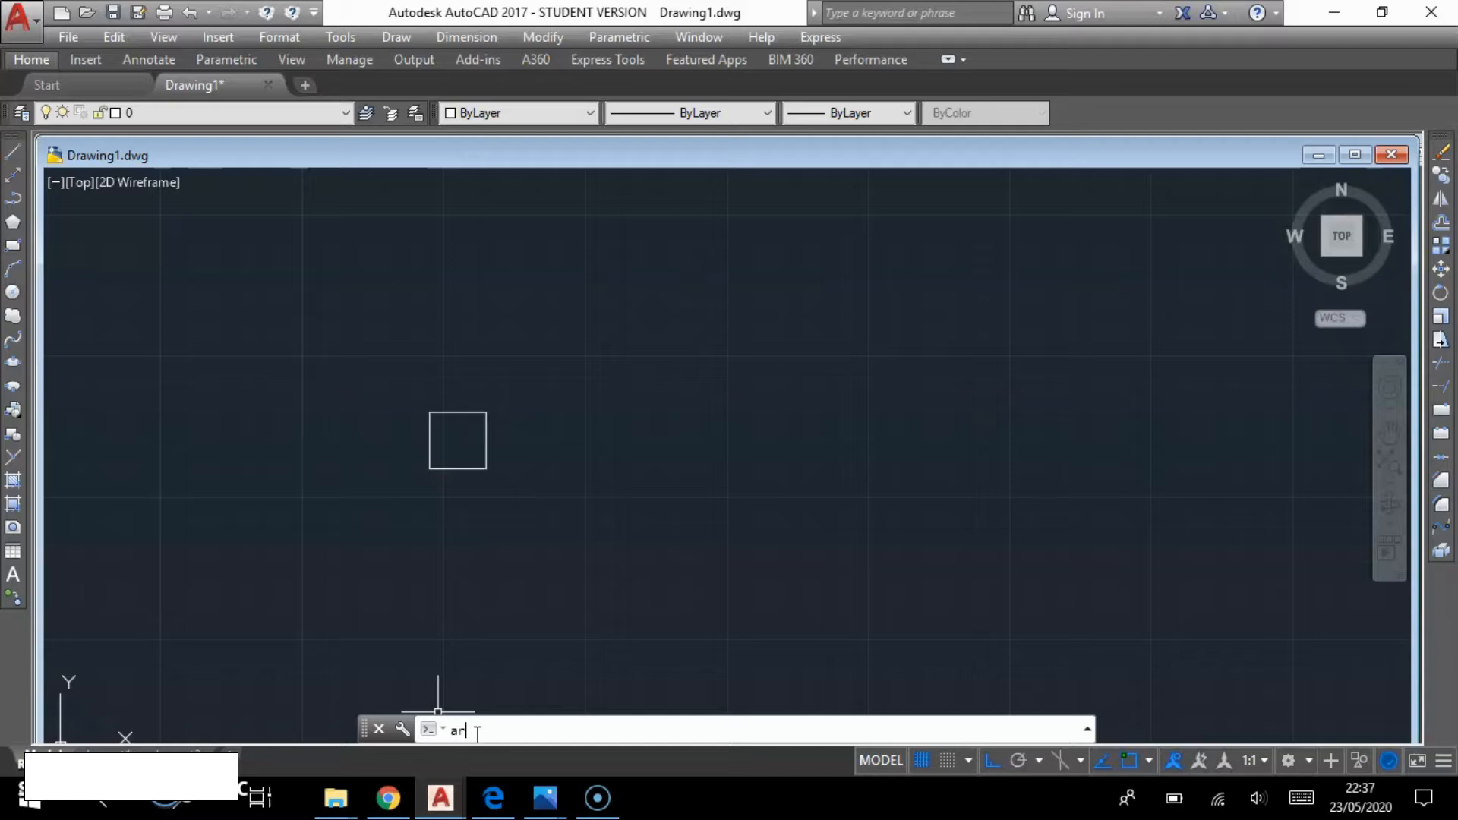
pyautogui.write('ar')
pyautogui.press('Return')
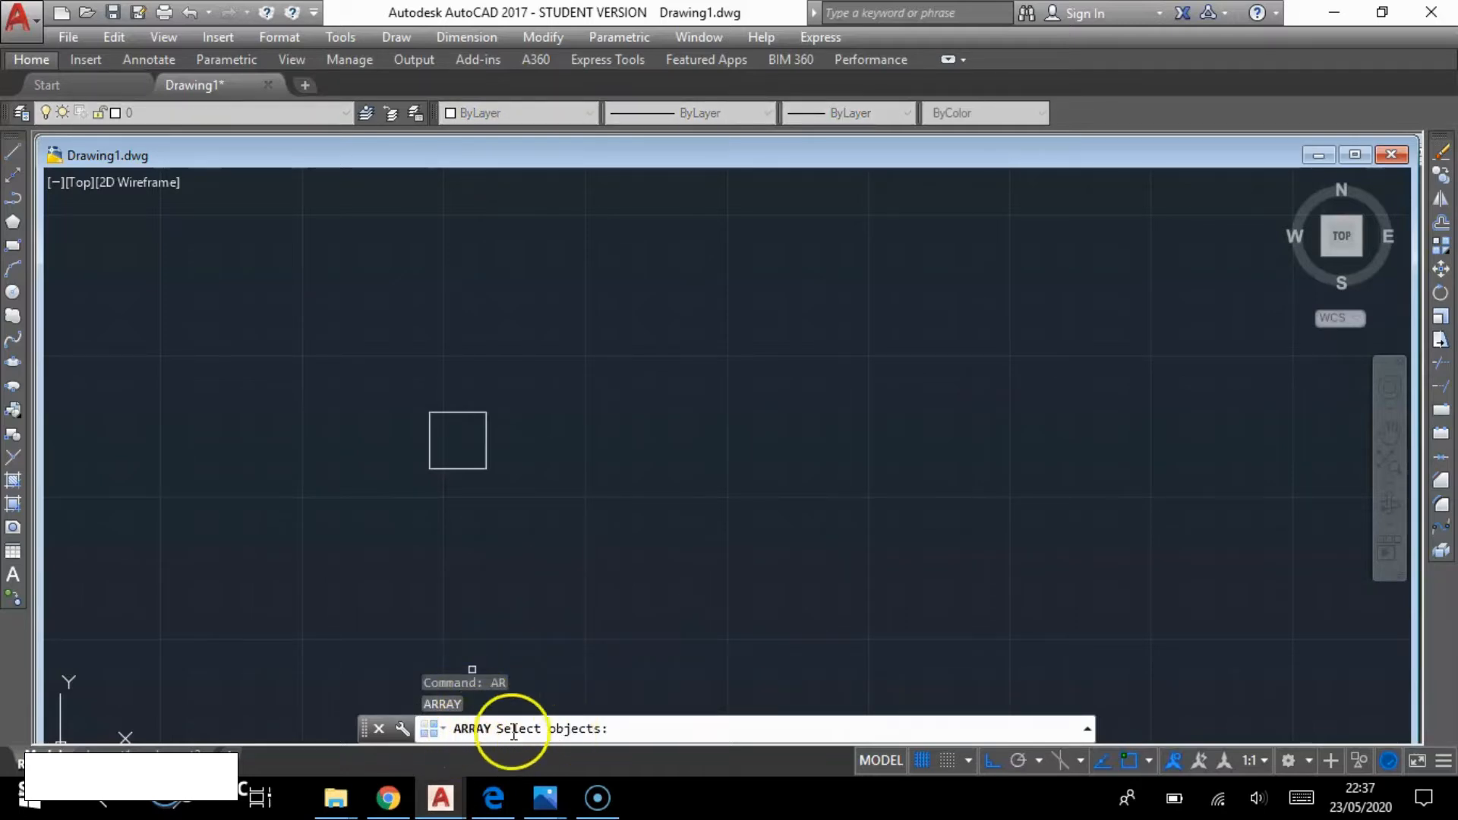
pyautogui.click(537, 499)
pyautogui.click(384, 319)
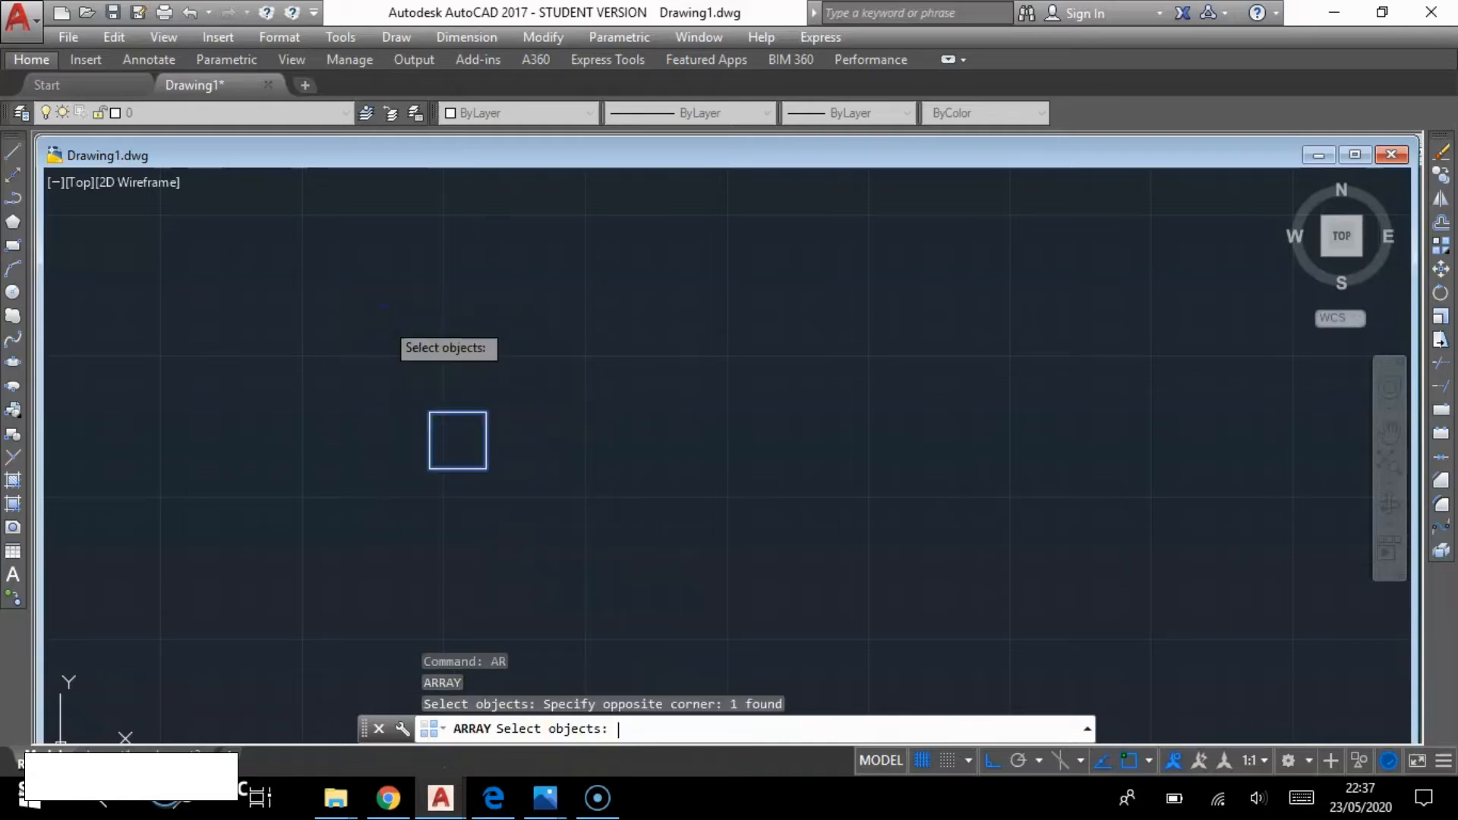
pyautogui.press('Return')
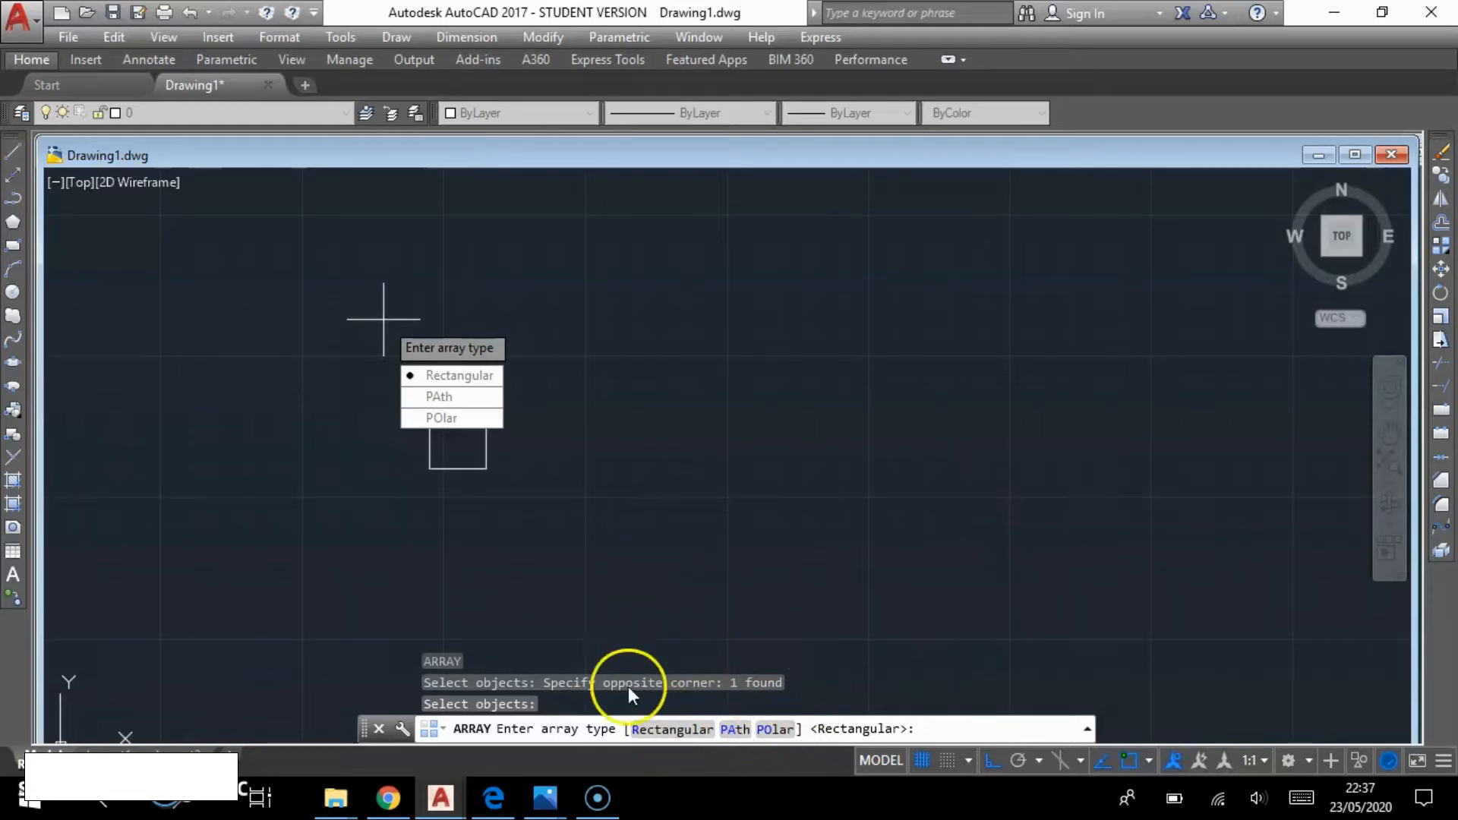
pyautogui.click(671, 732)
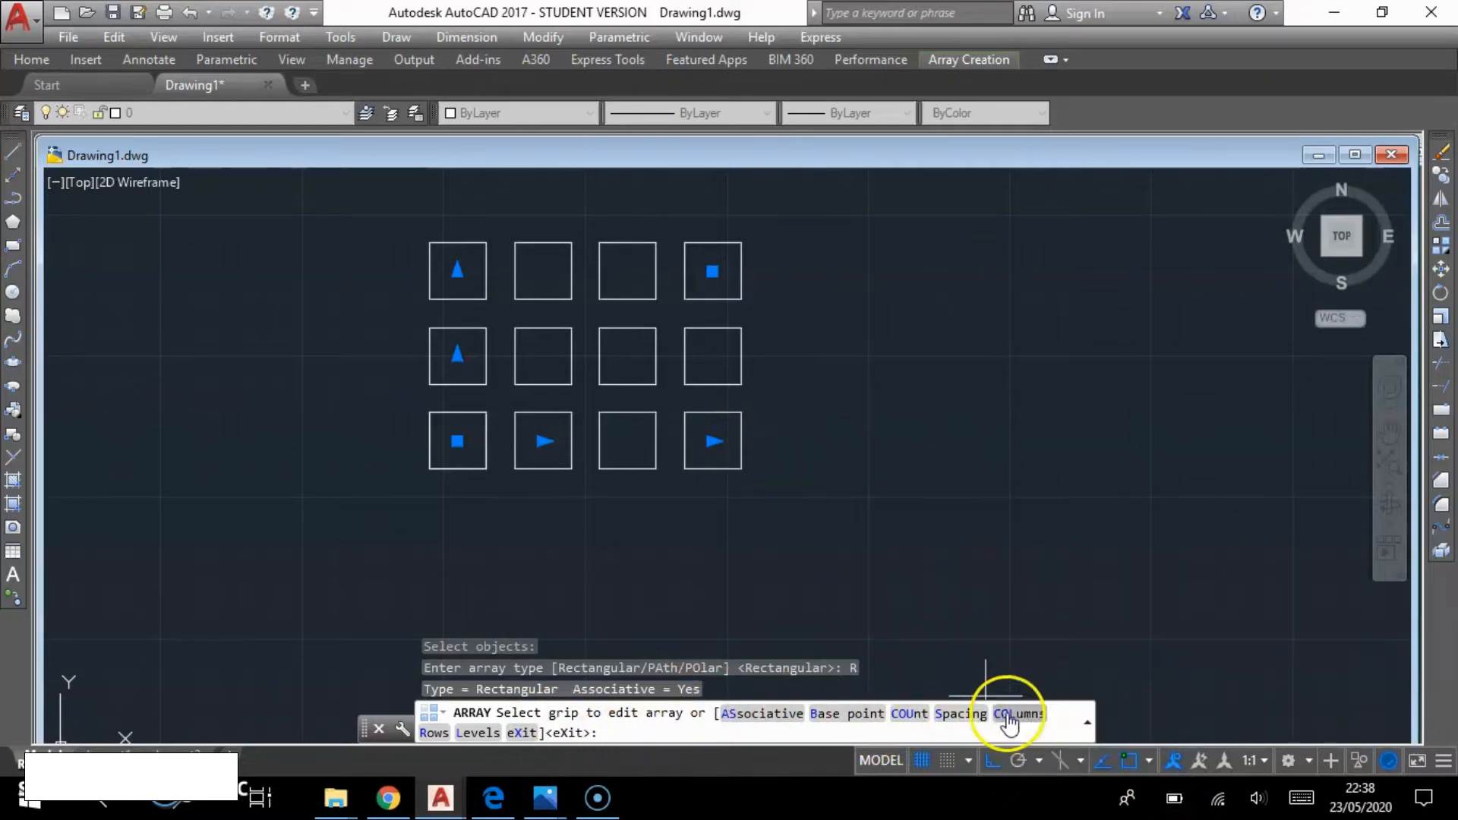
# - Set the rectangular array to 6 columns with a distance of 125 between columns
pyautogui.moveTo(778, 480)
pyautogui.mouseDown(button='middle')
pyautogui.moveTo(797, 524)
pyautogui.moveTo(791, 501)
pyautogui.mouseUp(button='middle')
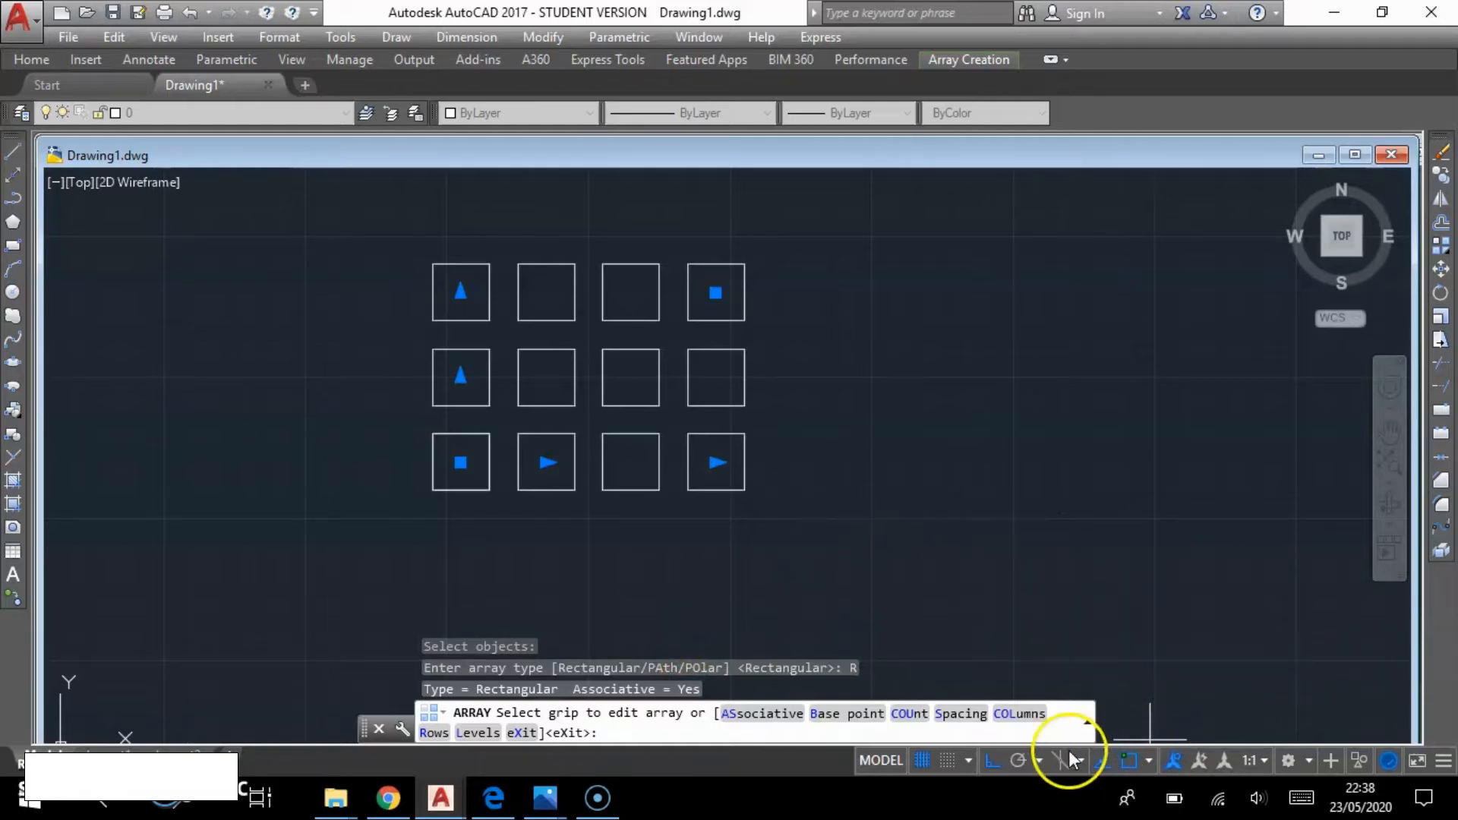
pyautogui.click(1020, 713)
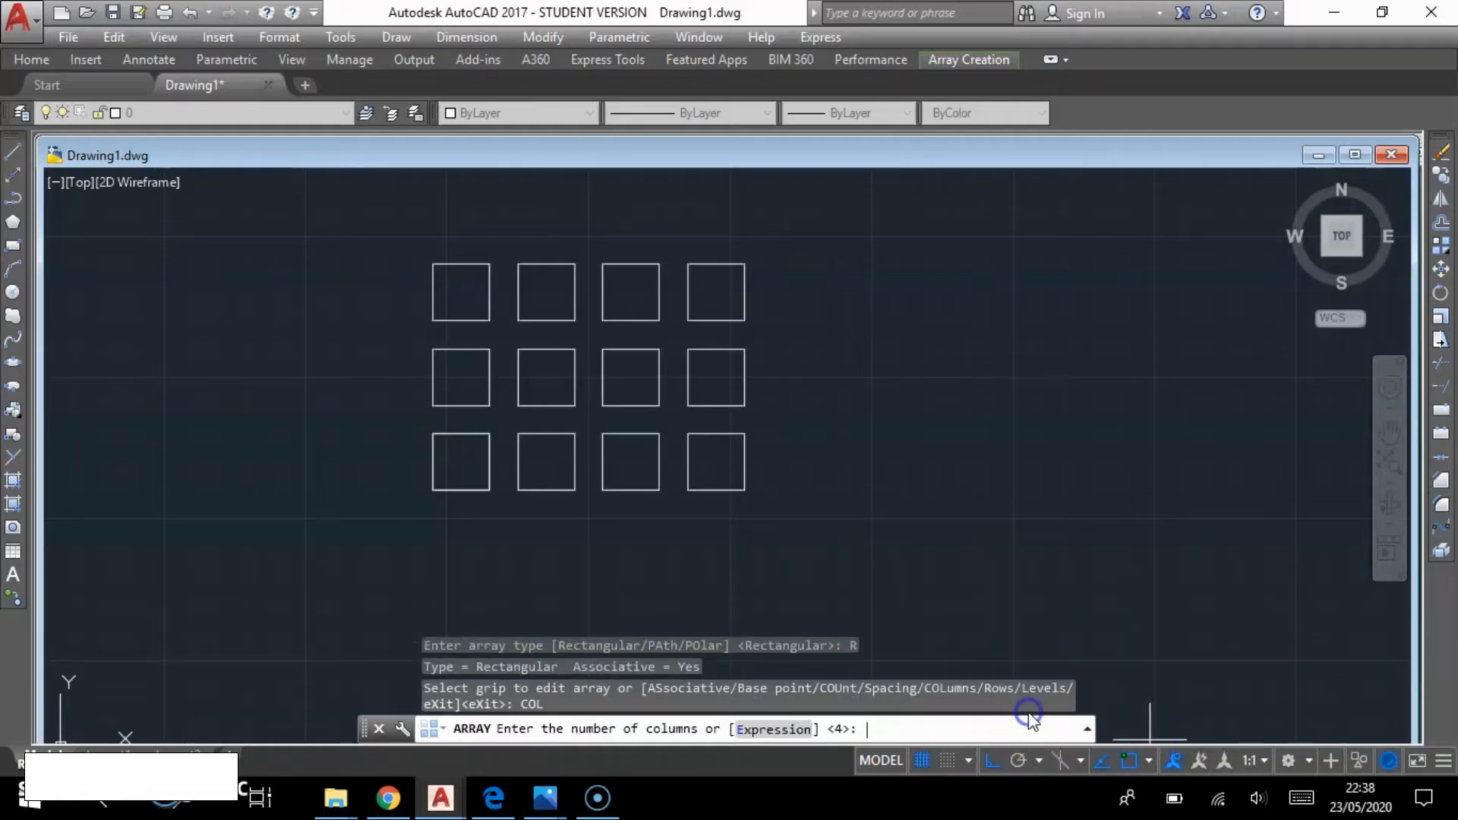
pyautogui.click(864, 729)
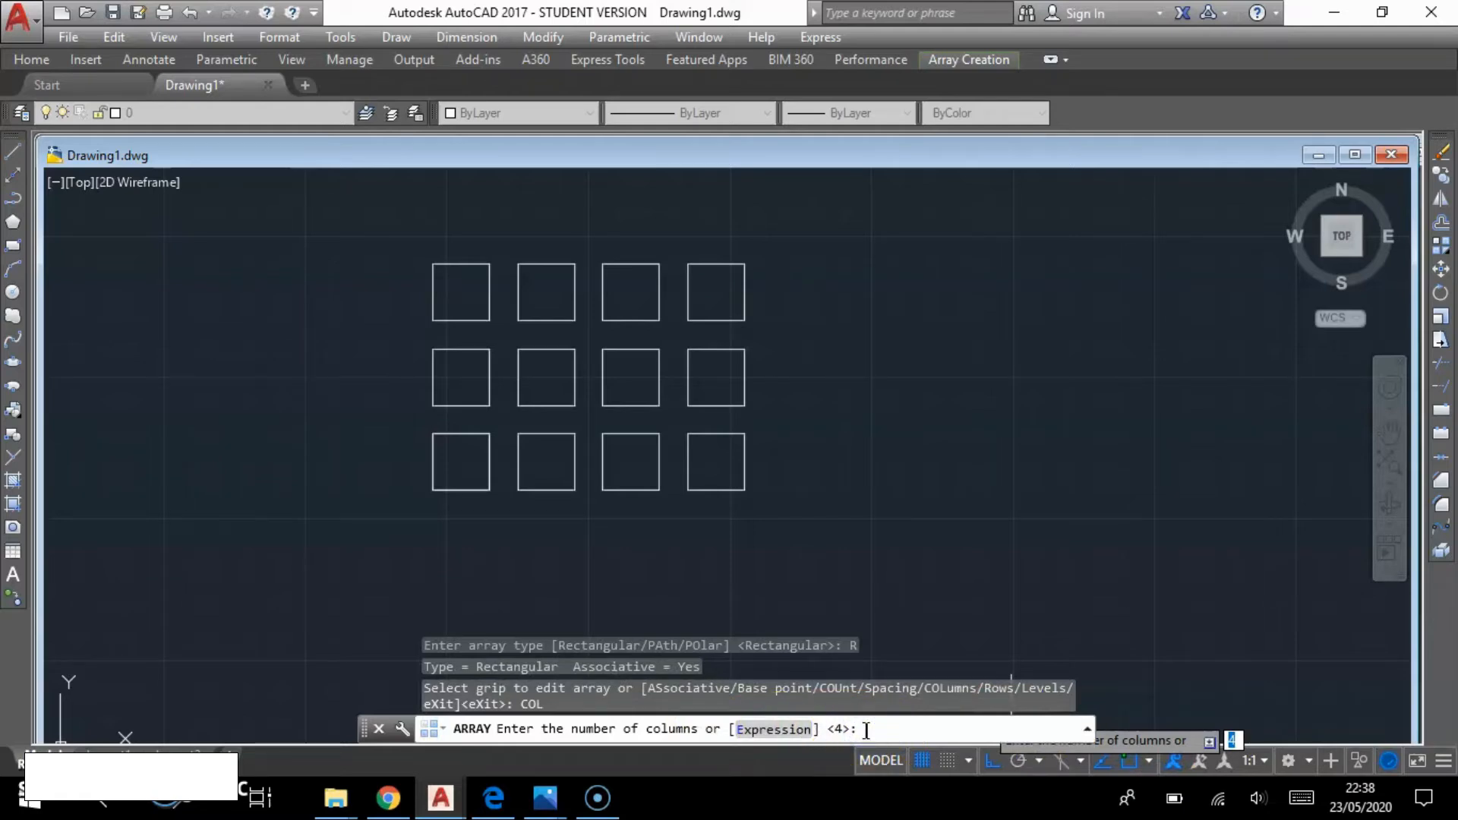
pyautogui.press('Return')
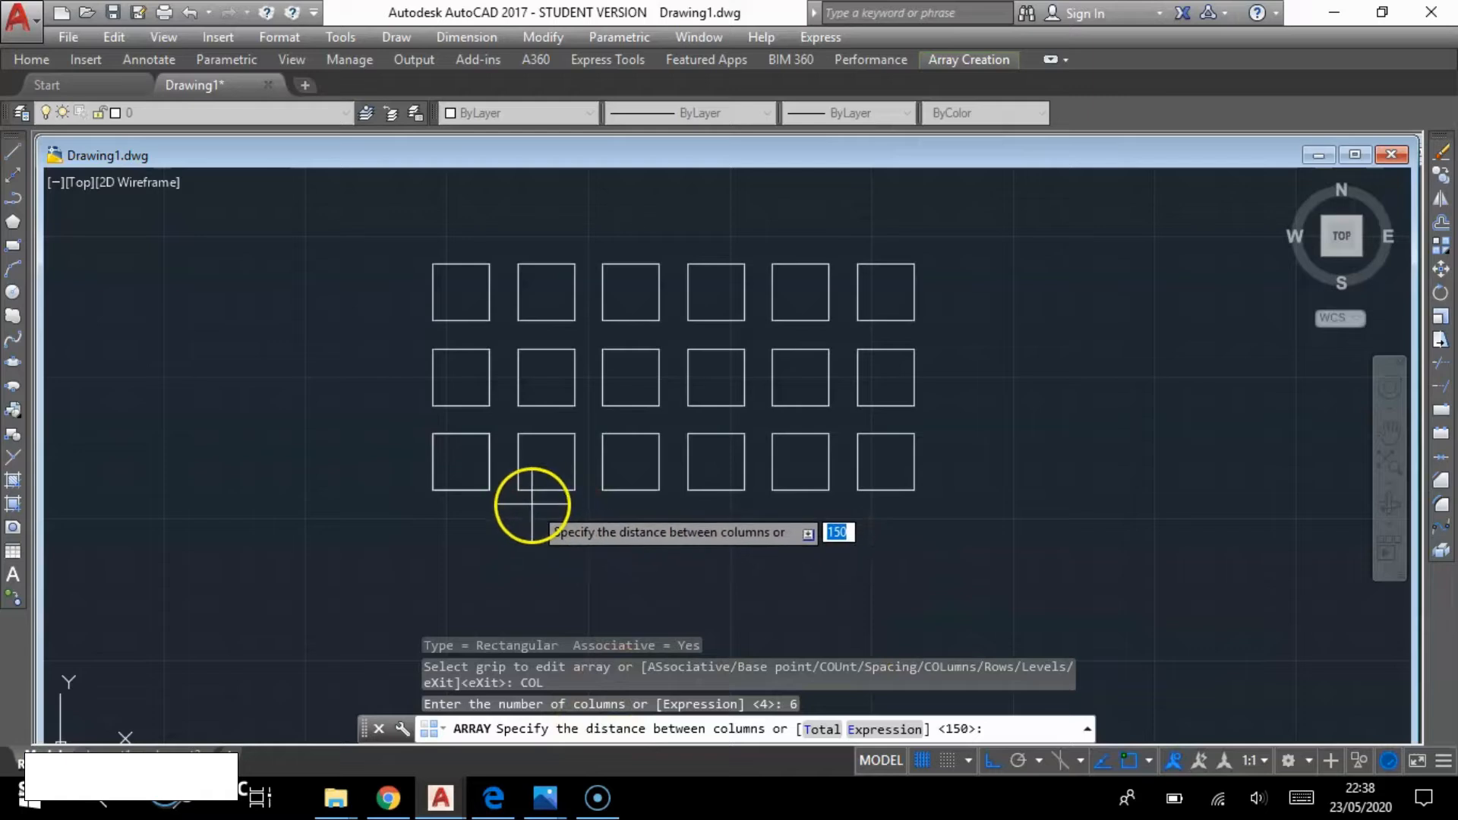
pyautogui.moveTo(594, 549); pyautogui.dragTo(594, 554, button='middle')
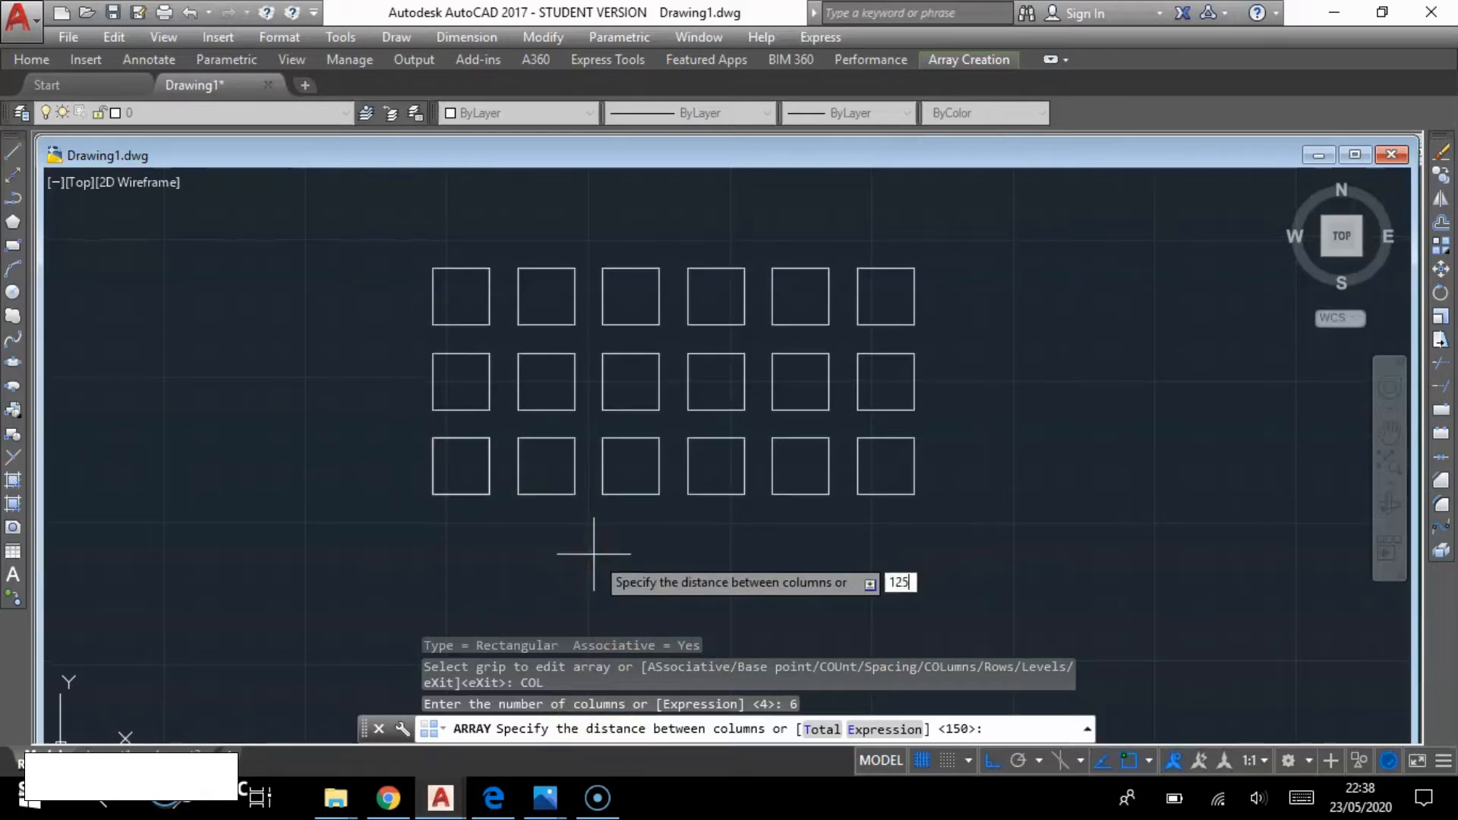
pyautogui.press('Return')
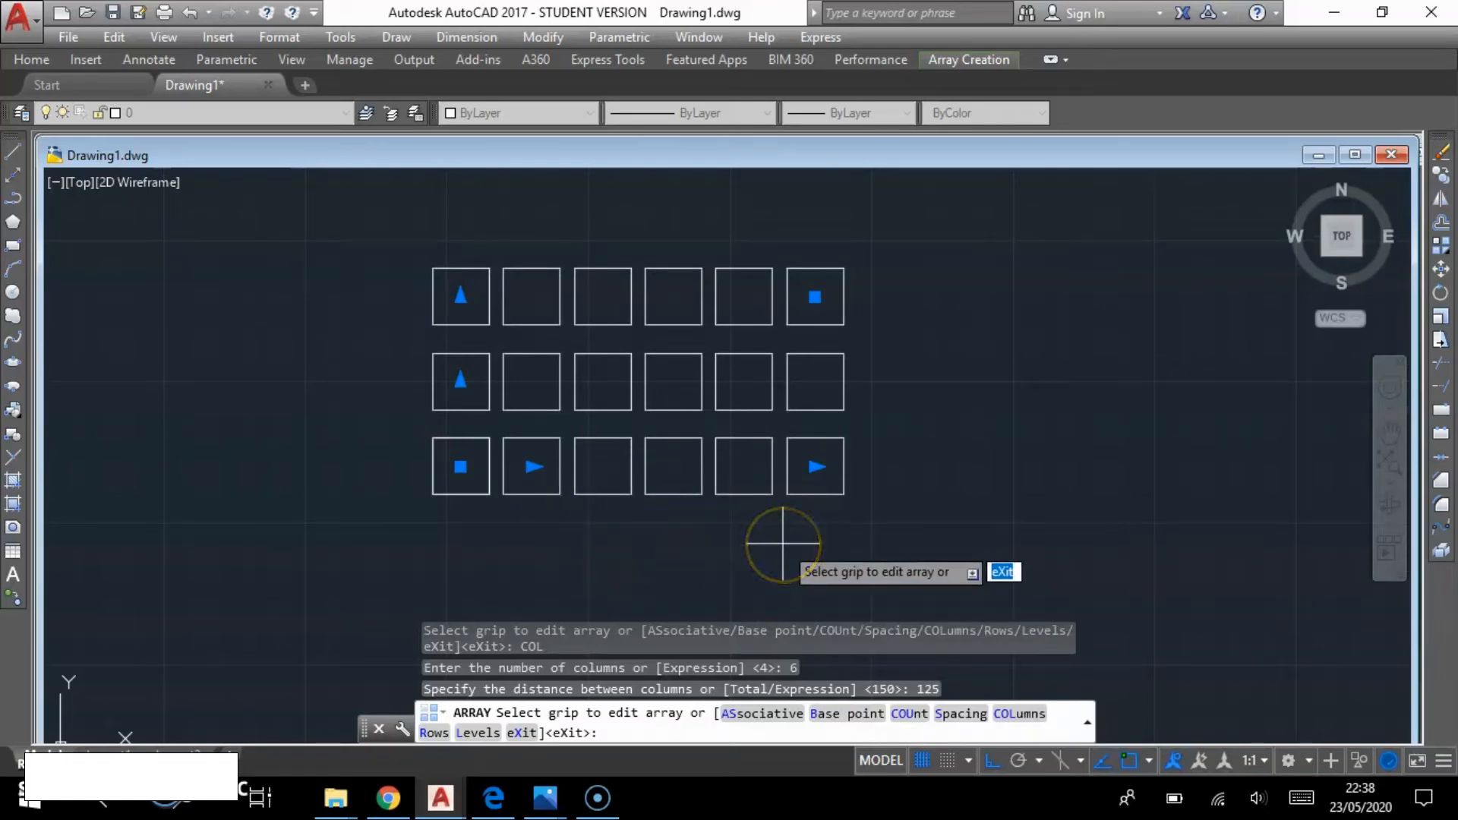
# - Set the number of rows in the rectangular array to 5
pyautogui.click(440, 734)
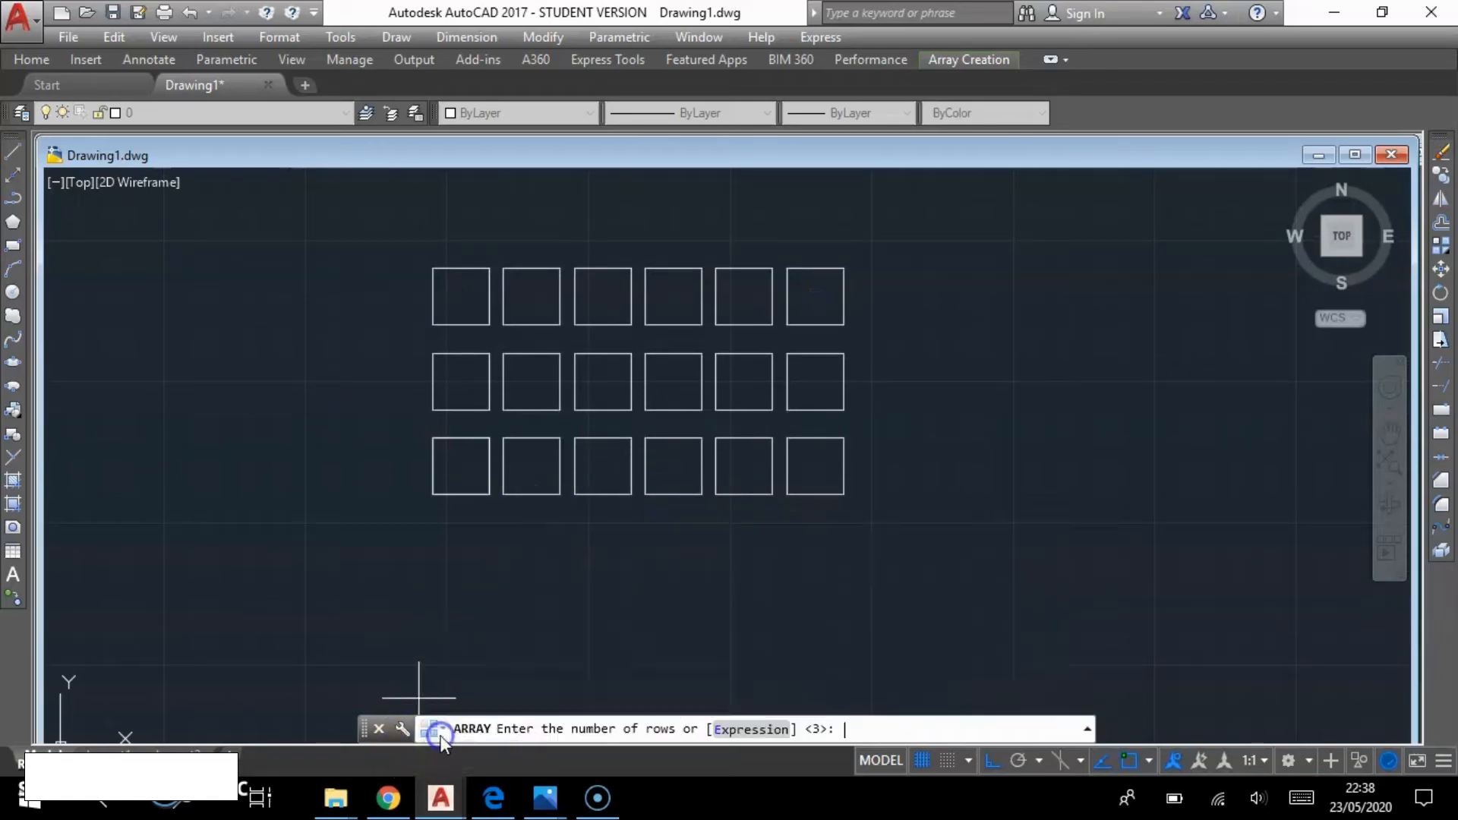
pyautogui.scroll(2, 631, 478)
pyautogui.moveTo(641, 498); pyautogui.dragTo(643, 542, button='middle')
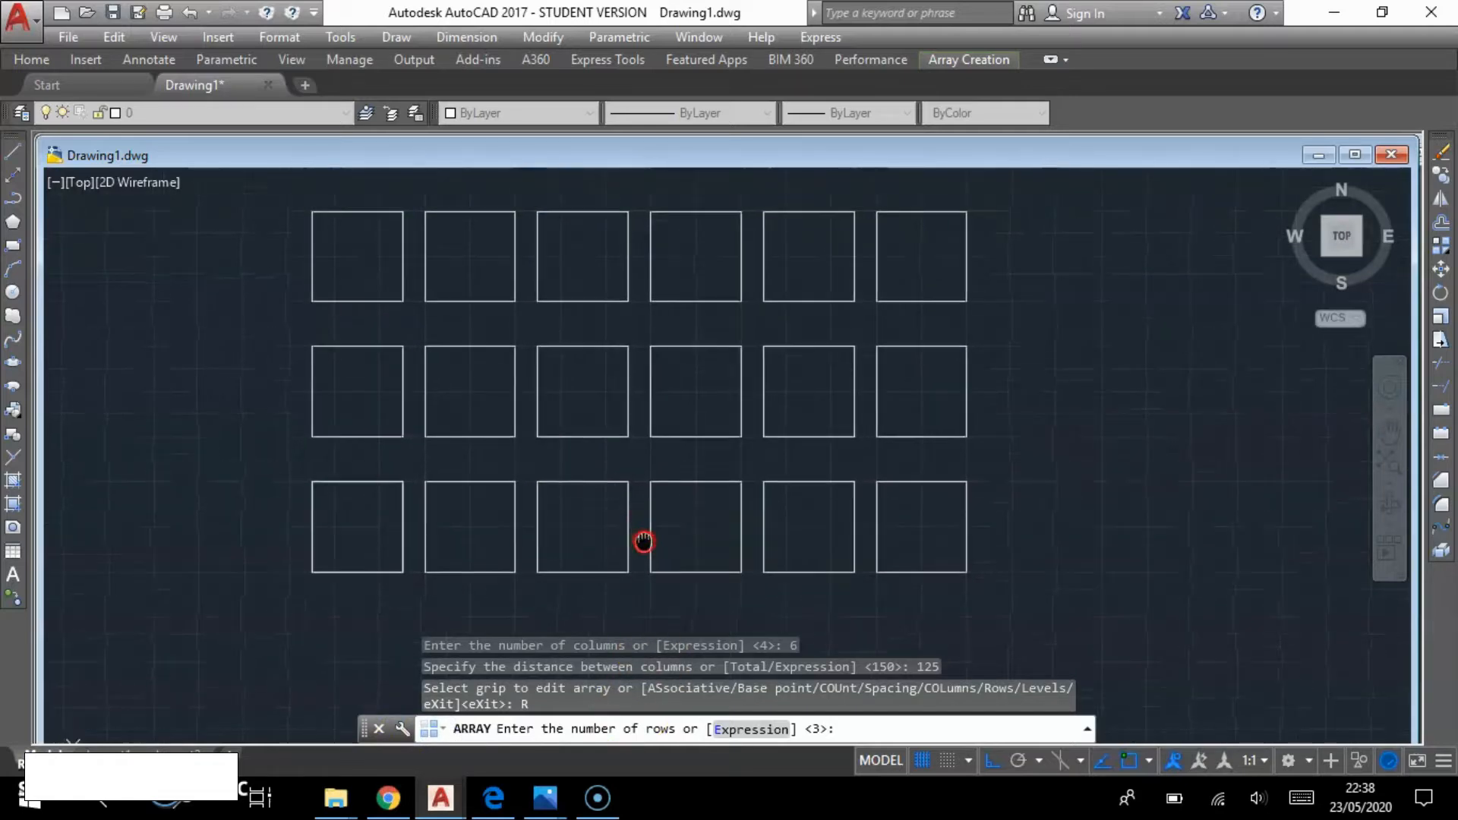
pyautogui.scroll(-4, 524, 422)
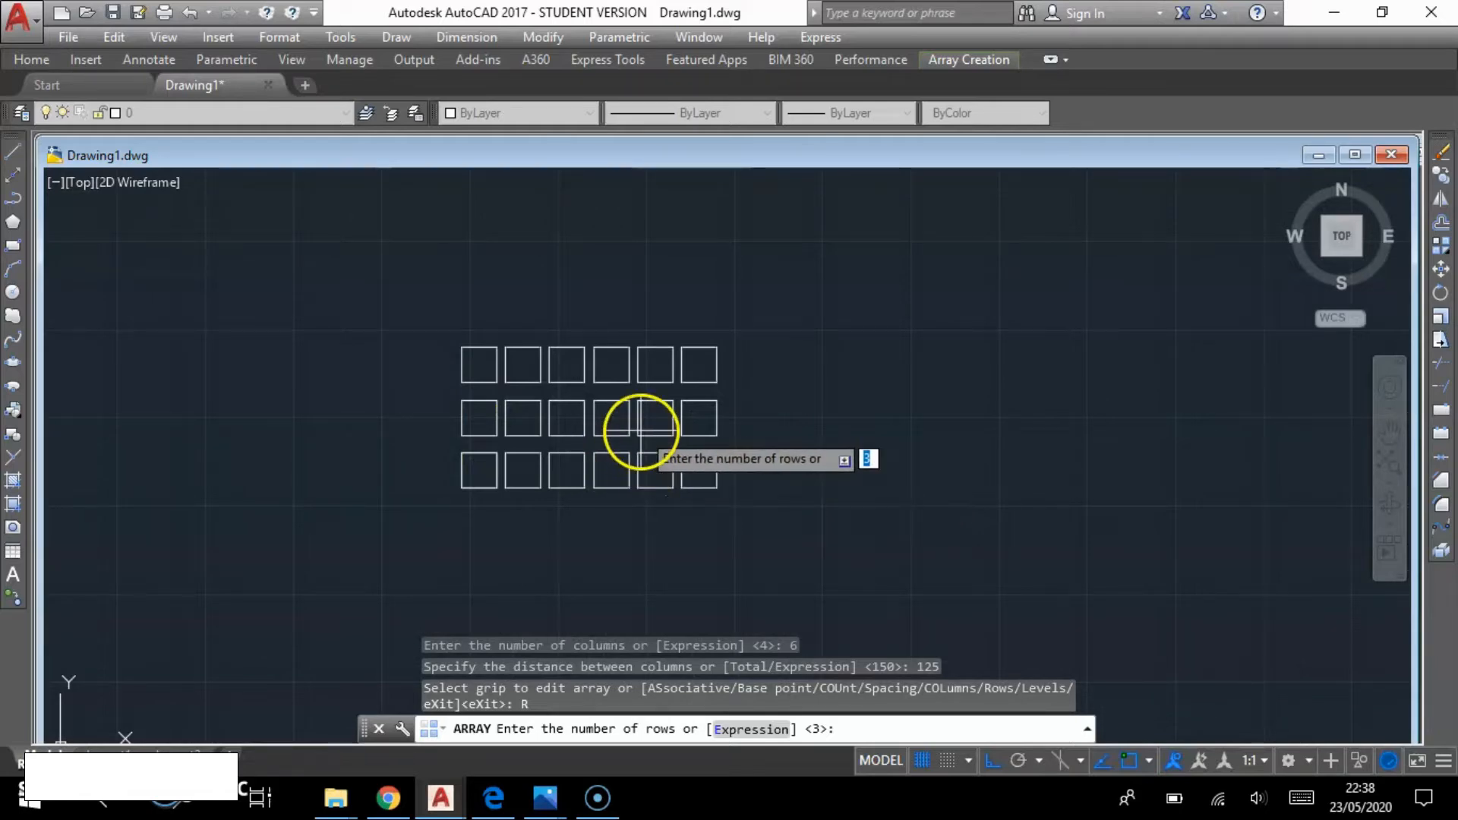
pyautogui.scroll(2, 641, 427)
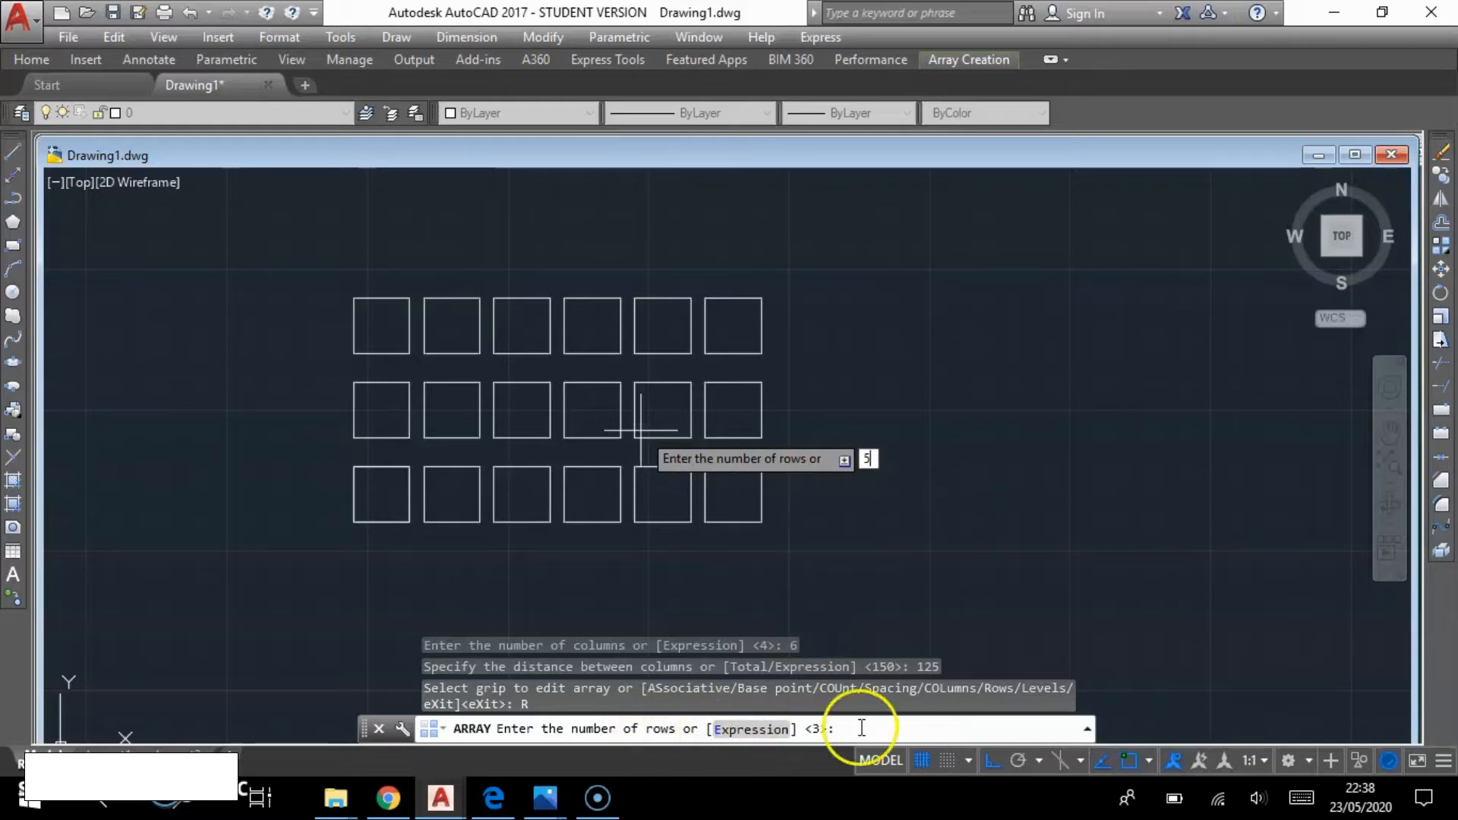
pyautogui.press('Return')
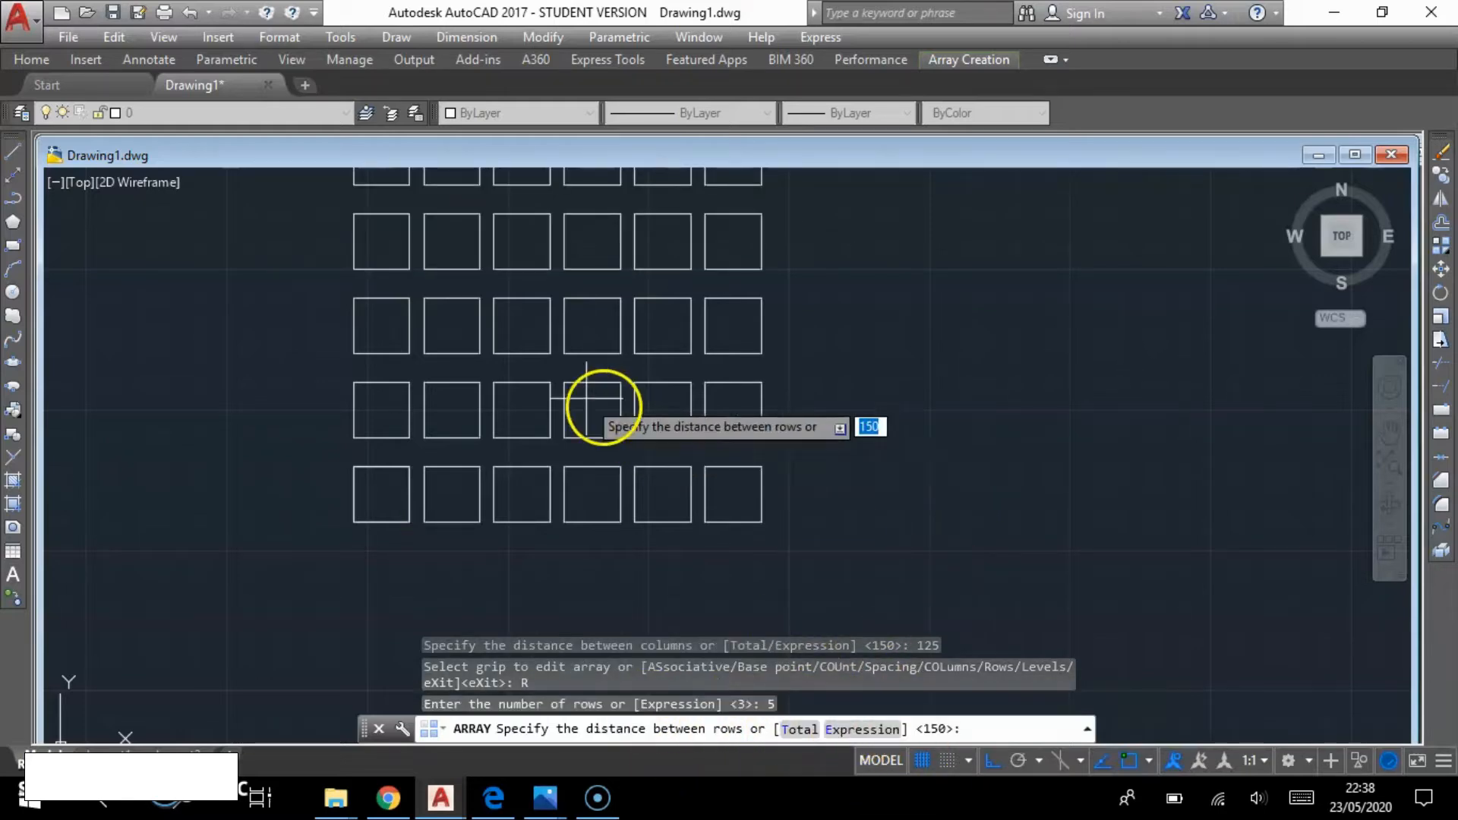
# - Set the distance between the array's rows to 130
pyautogui.scroll(-2, 677, 425)
pyautogui.moveTo(677, 426); pyautogui.dragTo(701, 459, button='middle')
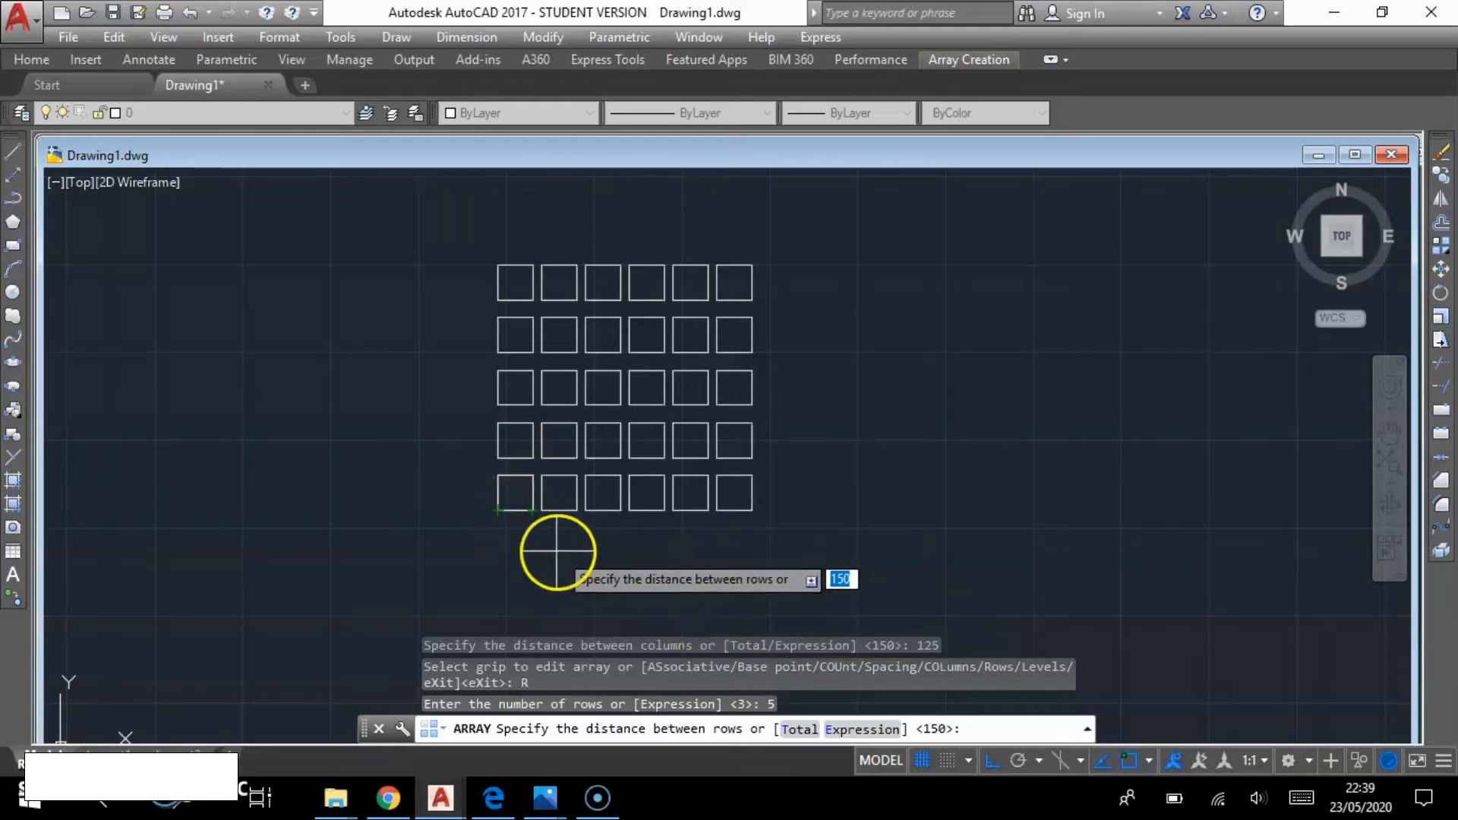
pyautogui.click(968, 731)
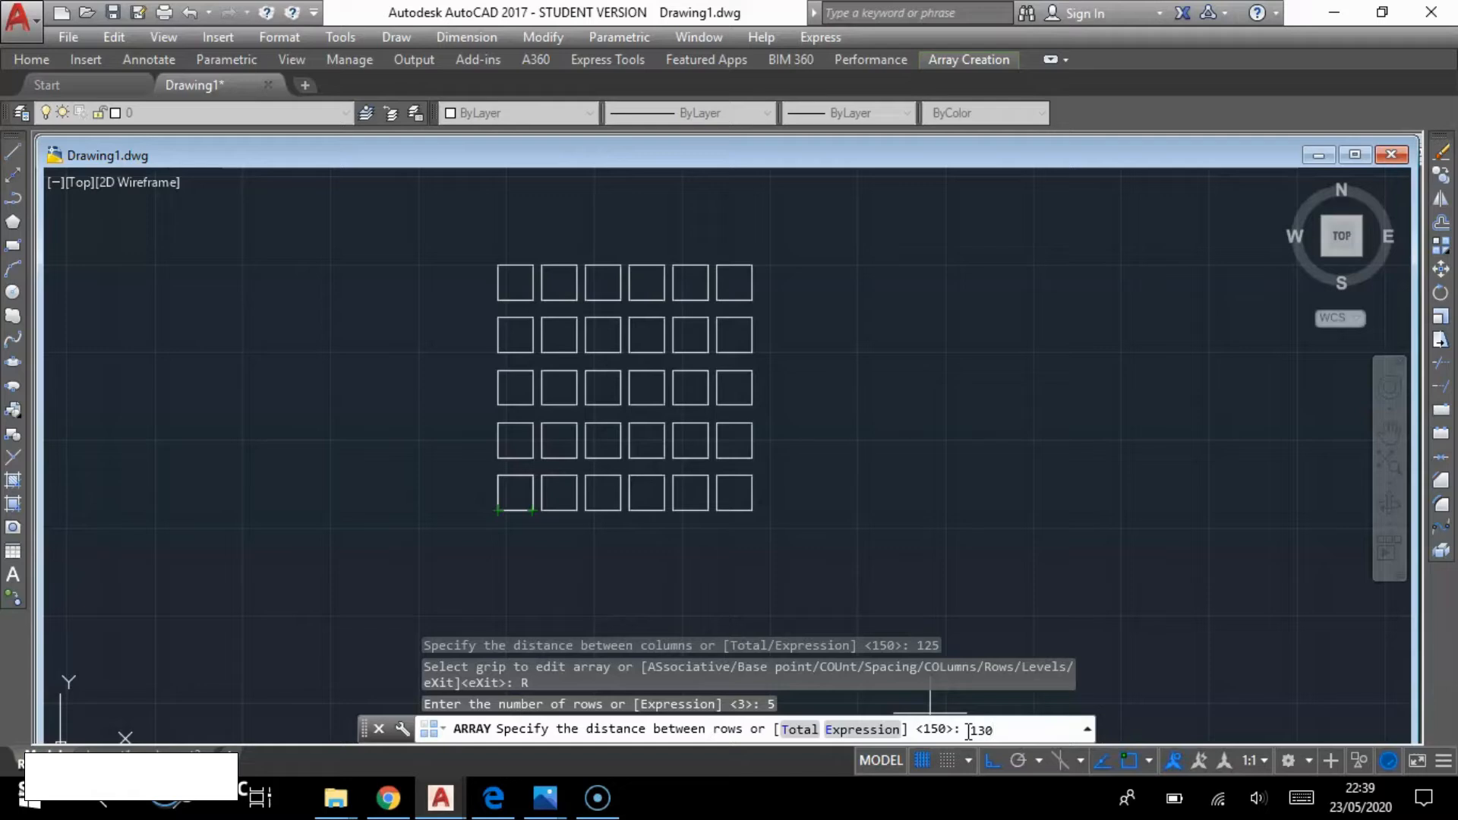
pyautogui.write('130')
pyautogui.press('Return')
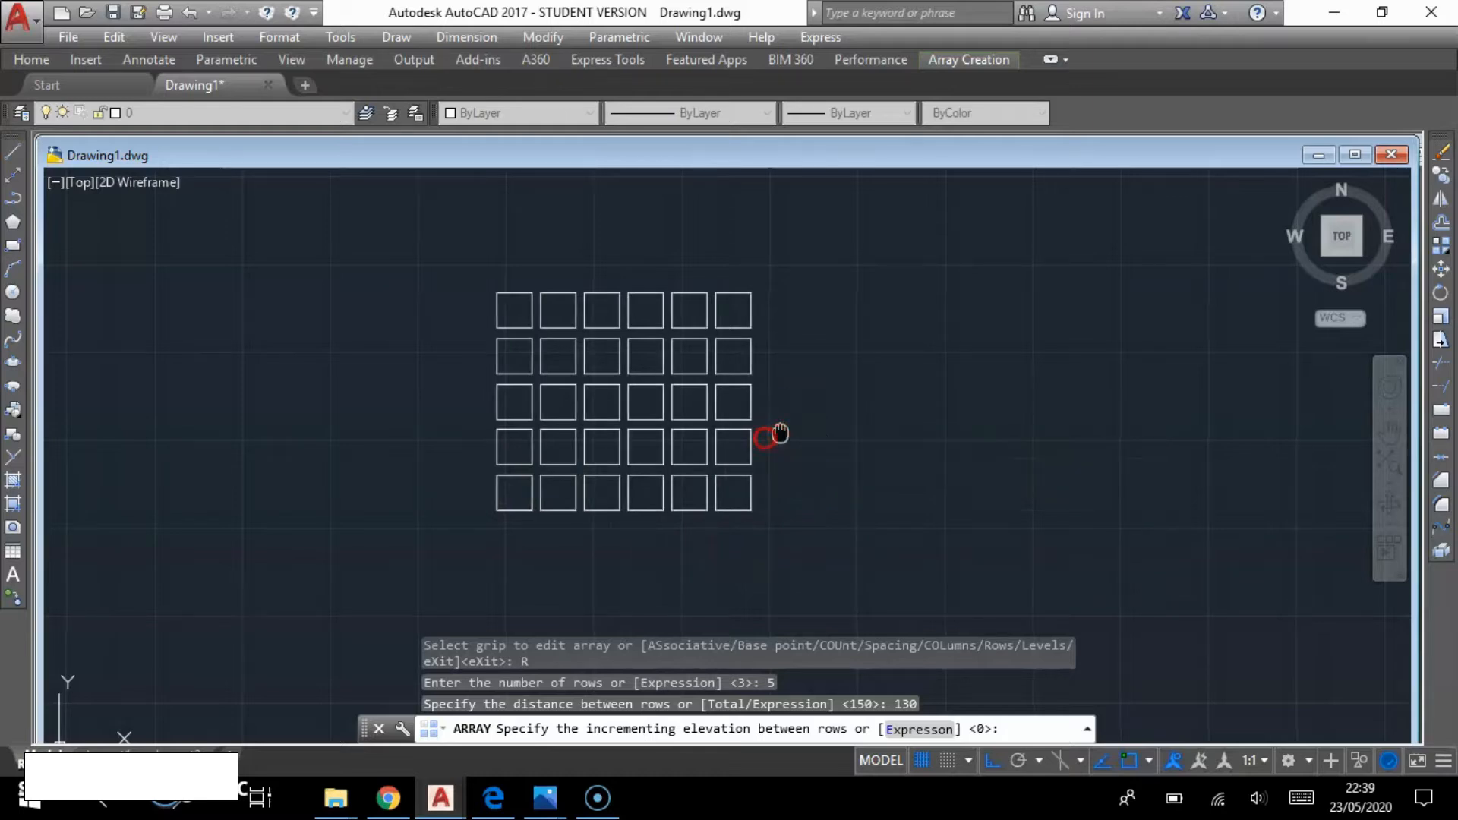
# - Finish the rectangular array and draw a large circle with a radius of about 388 to the right of it
pyautogui.moveTo(768, 433)
pyautogui.mouseDown(button='middle')
pyautogui.moveTo(511, 456)
pyautogui.moveTo(485, 423)
pyautogui.mouseUp(button='middle')
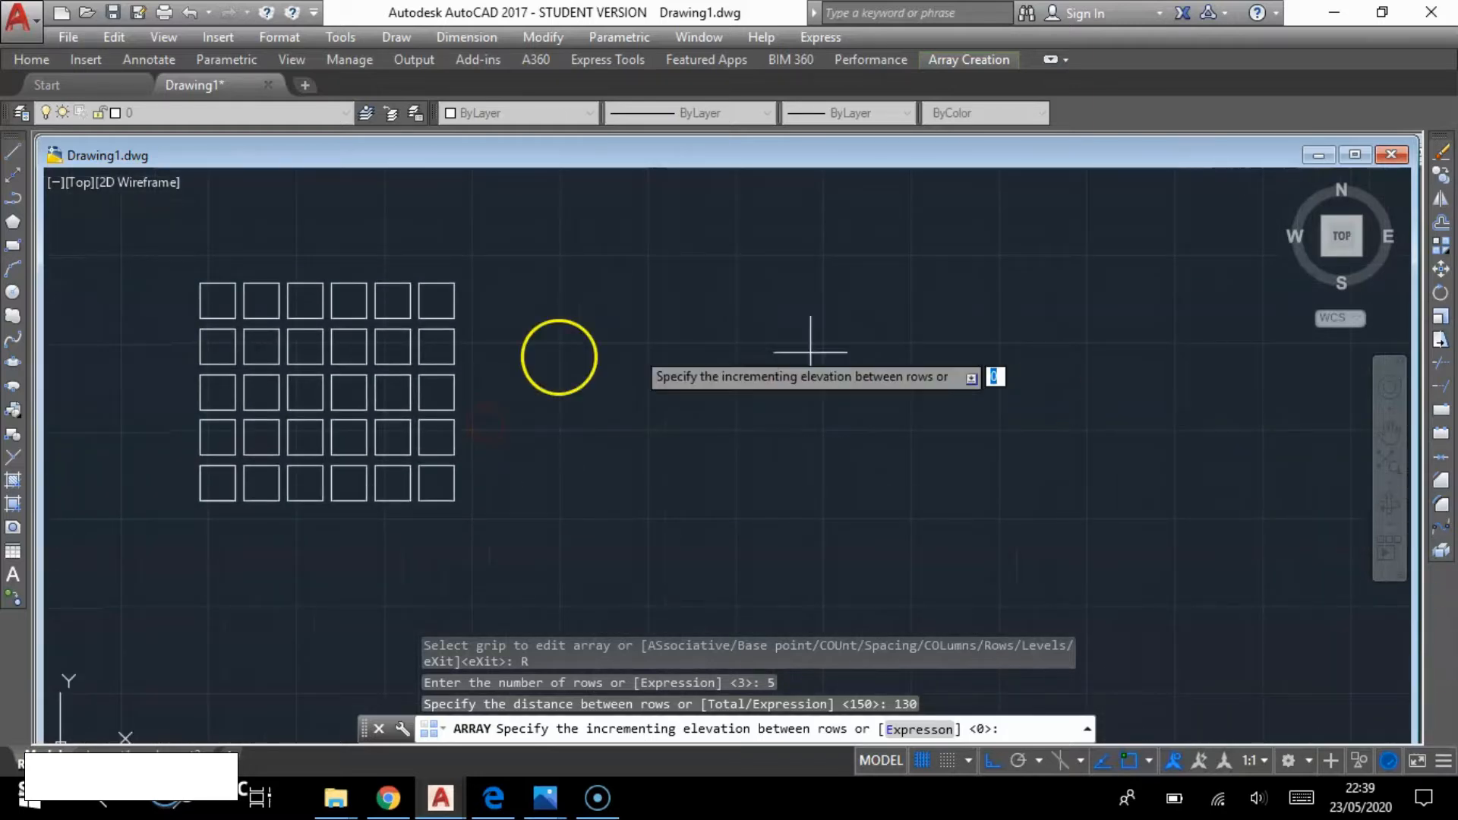
pyautogui.press('Escape')
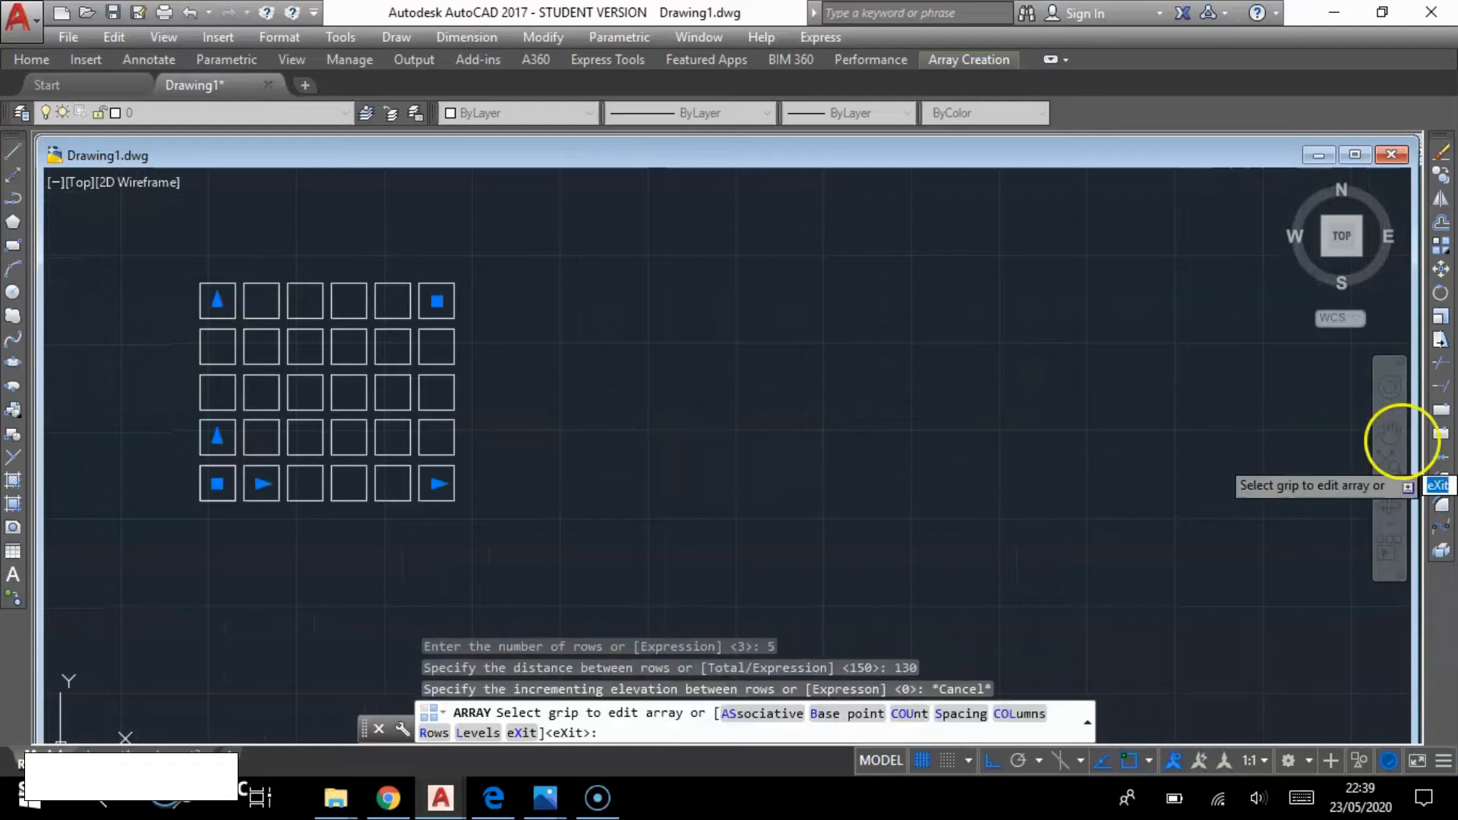
pyautogui.click(12, 292)
pyautogui.click(894, 413)
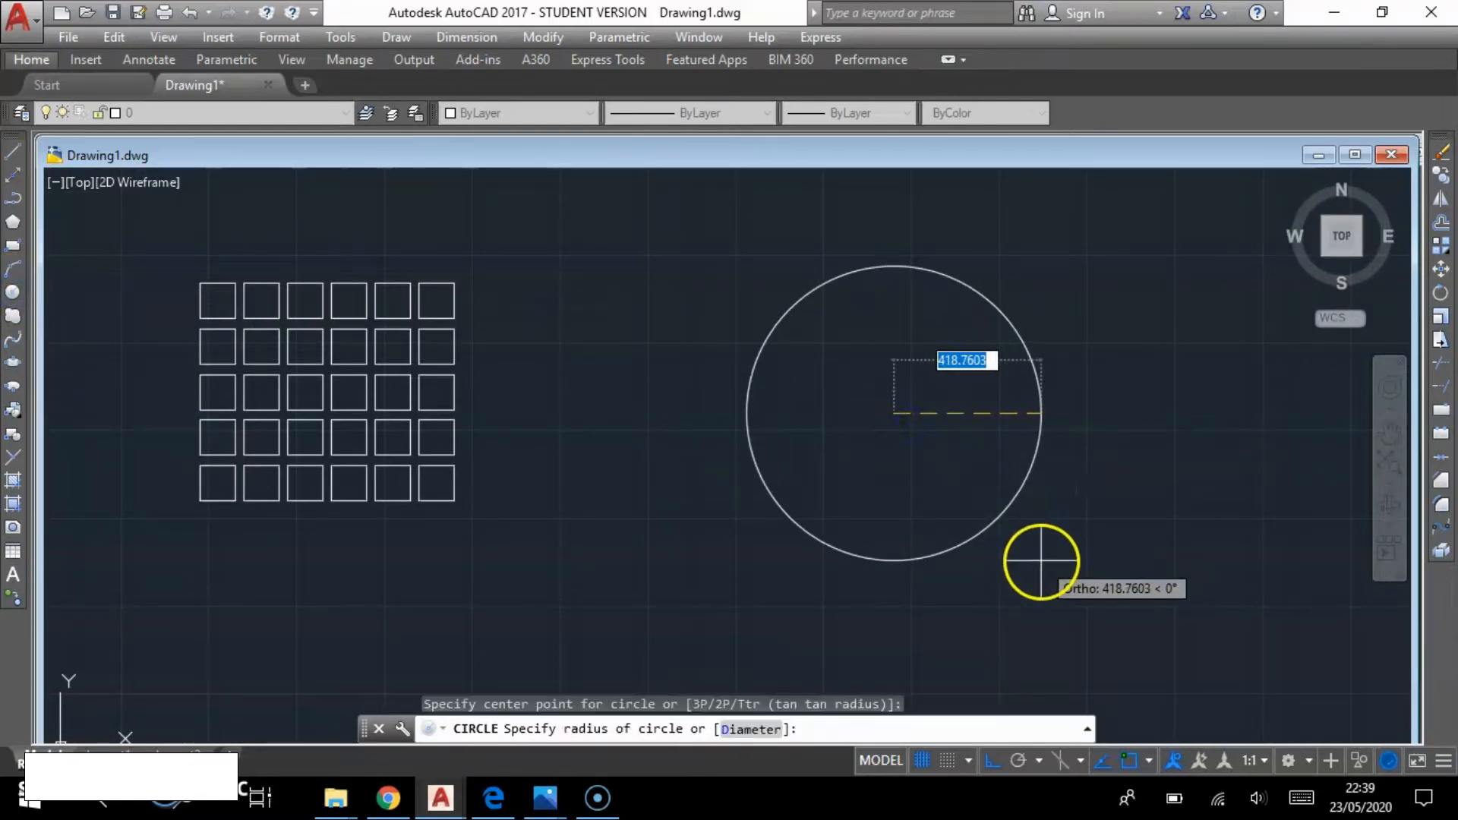
pyautogui.click(1031, 536)
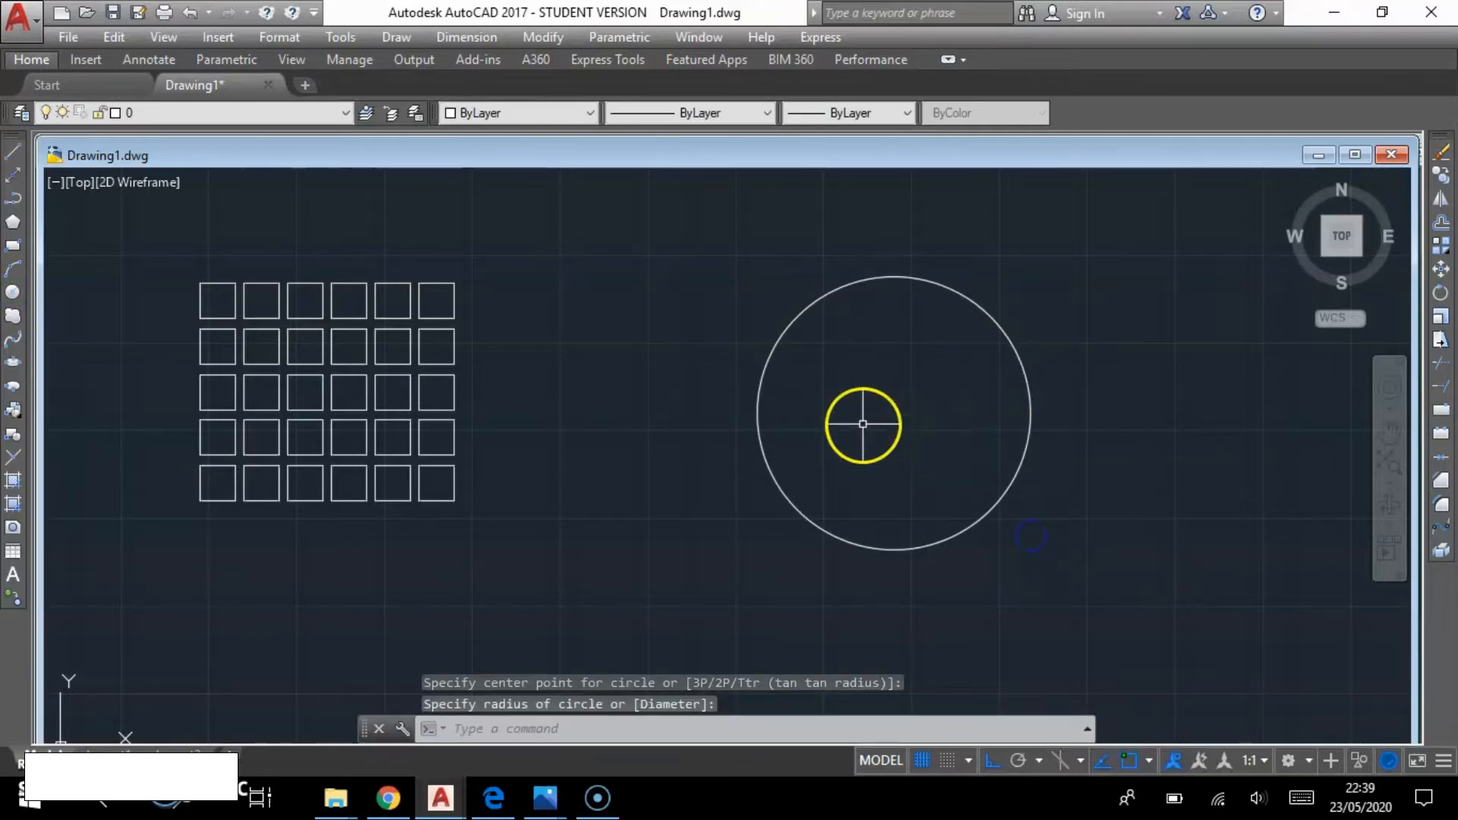
pyautogui.scroll(-3, 862, 424)
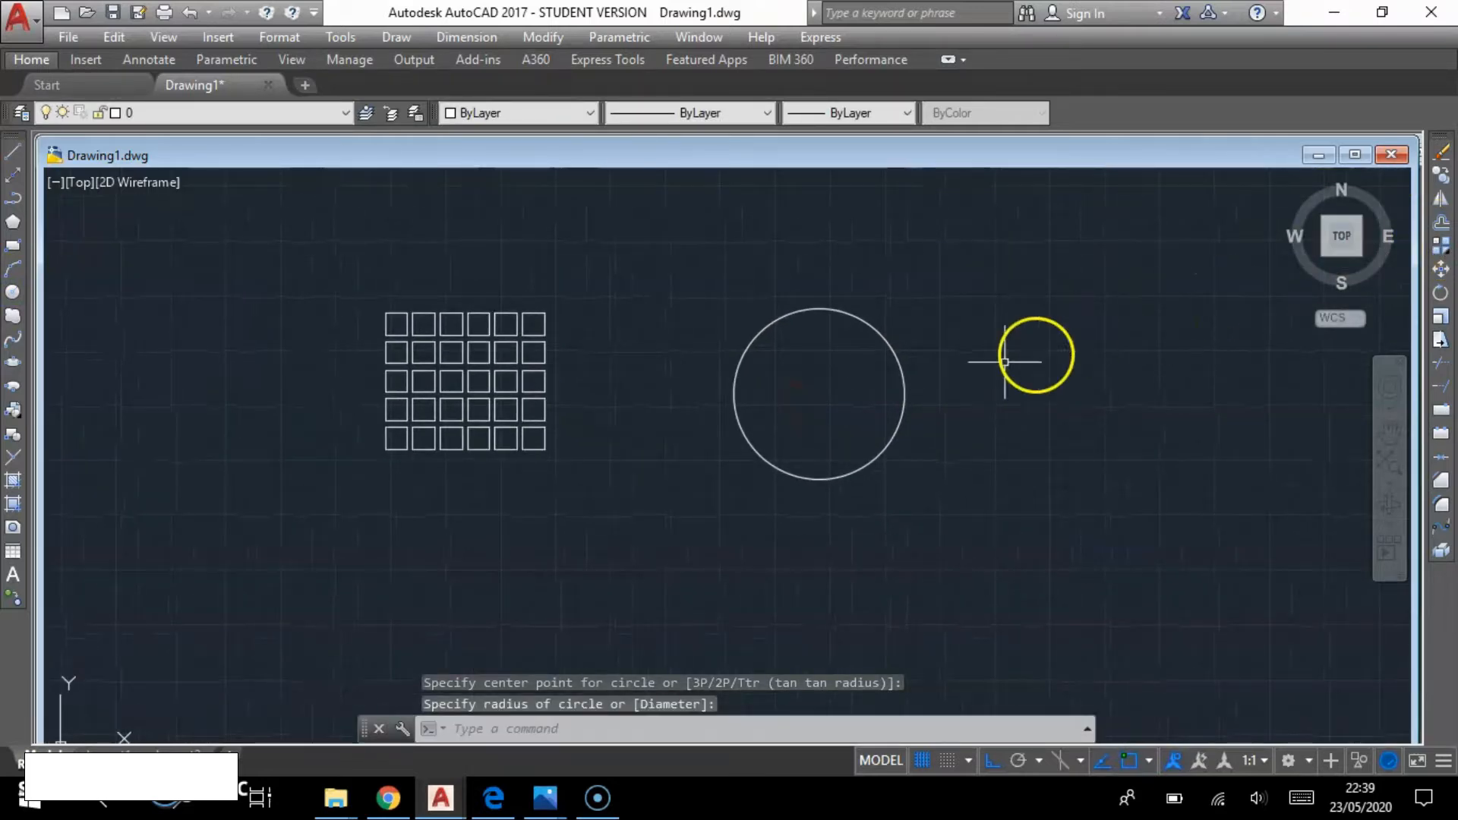
pyautogui.scroll(2, 790, 349)
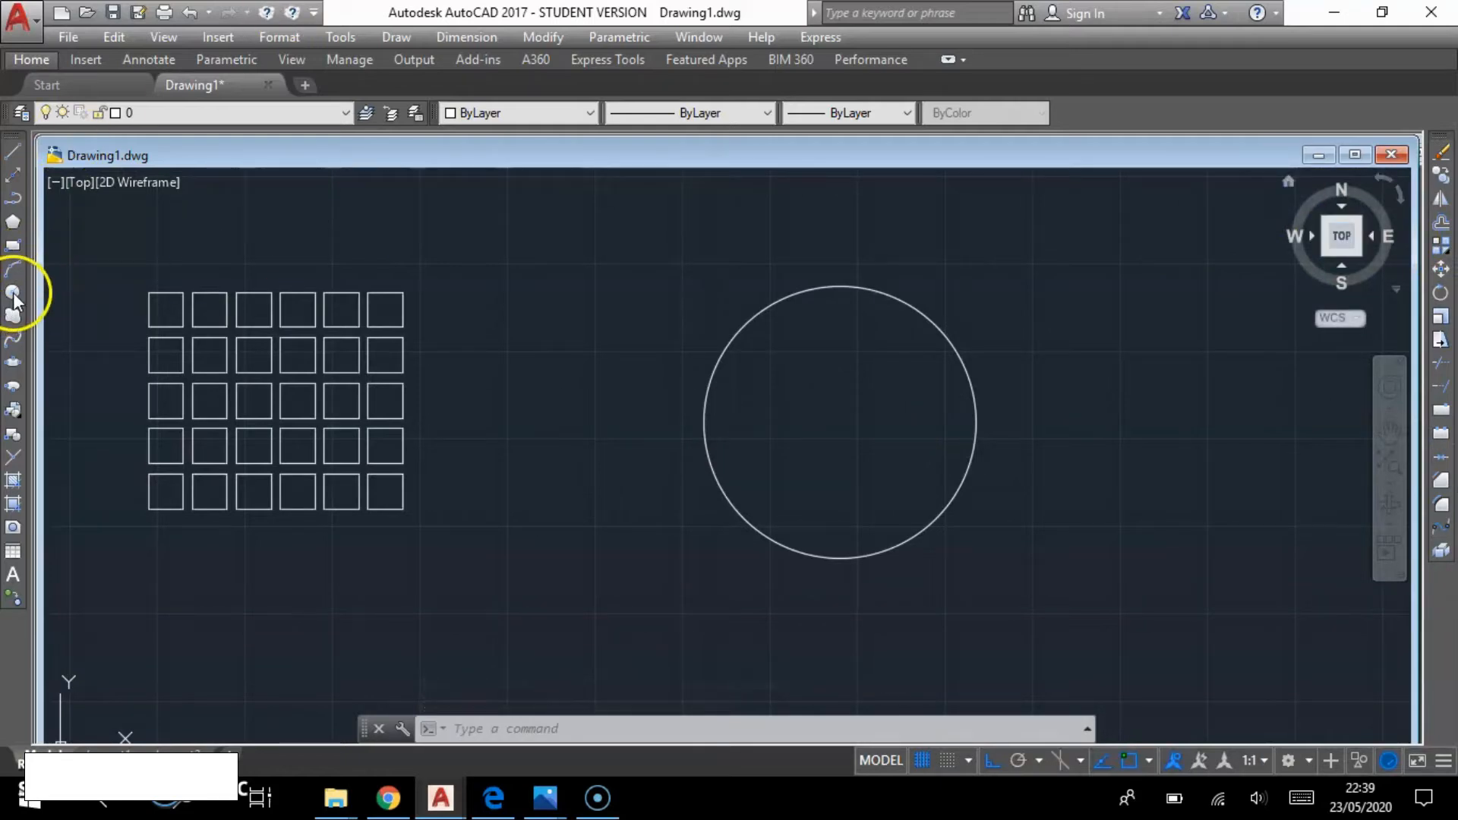
# - Draw a small circle centred on the top quadrant point of the large circle
pyautogui.click(13, 293)
pyautogui.click(841, 286)
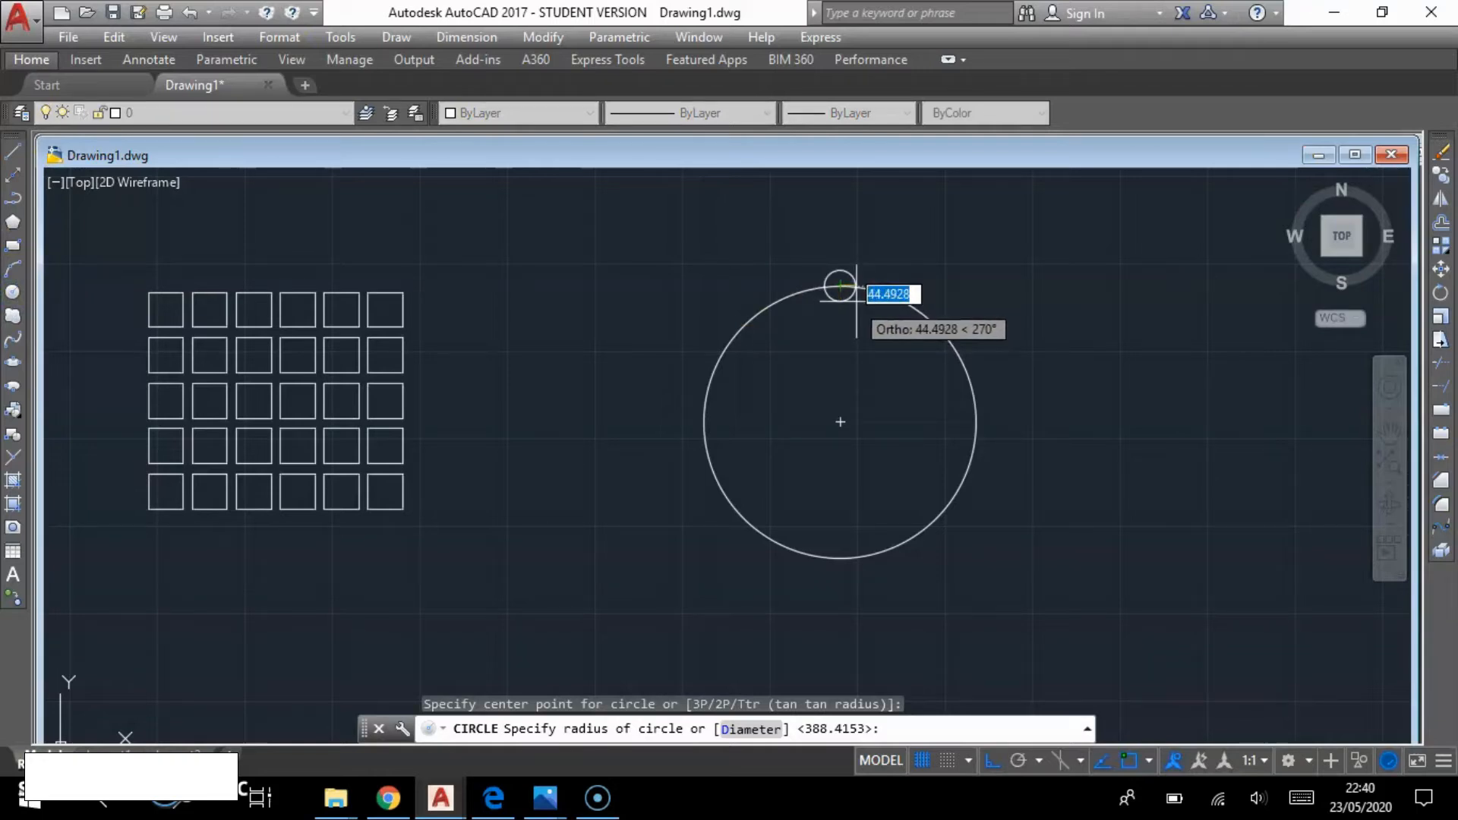
pyautogui.click(858, 302)
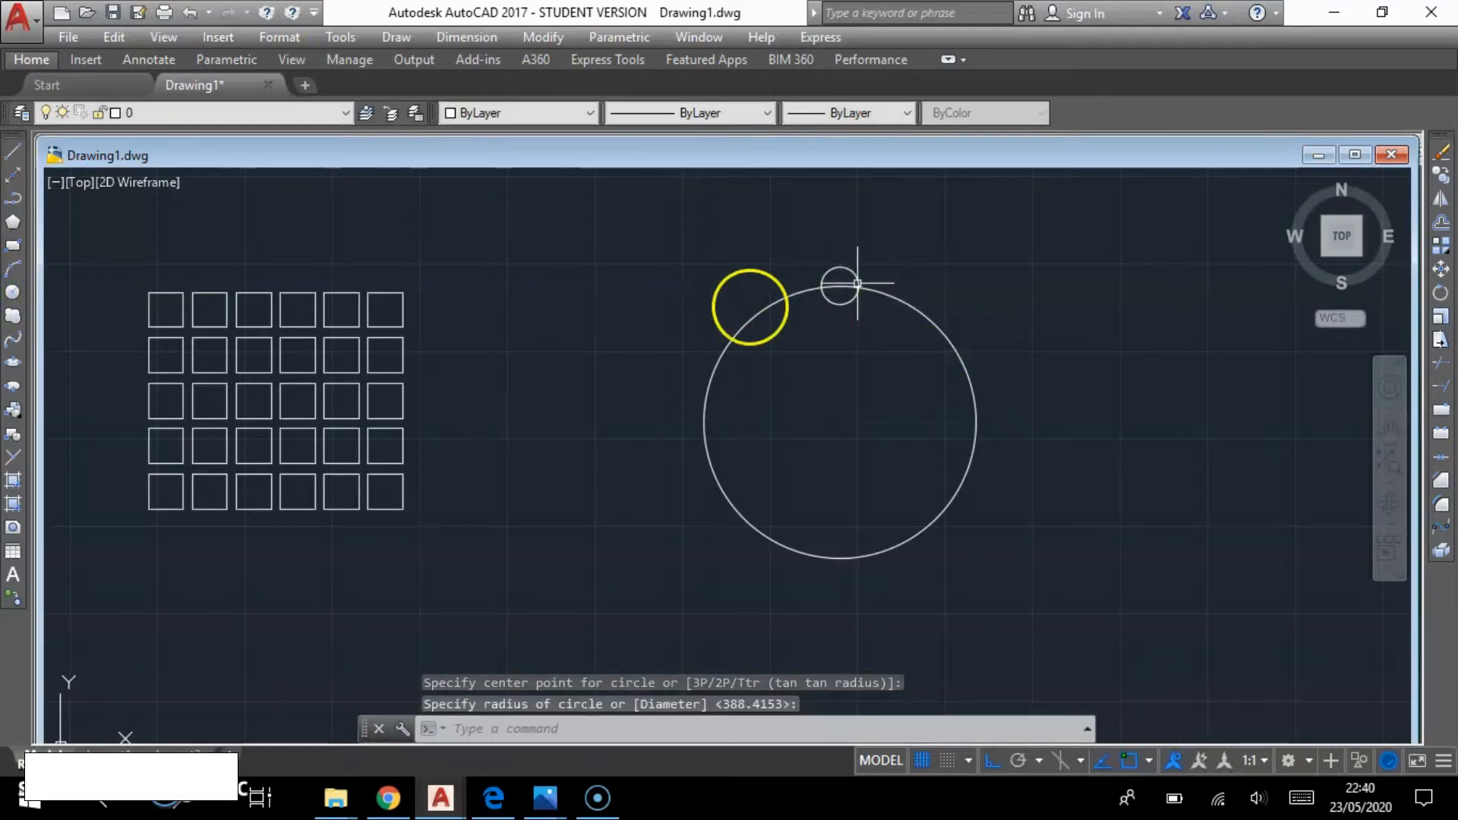
pyautogui.scroll(-2, 847, 312)
pyautogui.moveTo(848, 312); pyautogui.dragTo(817, 293, button='middle')
pyautogui.scroll(2, 821, 316)
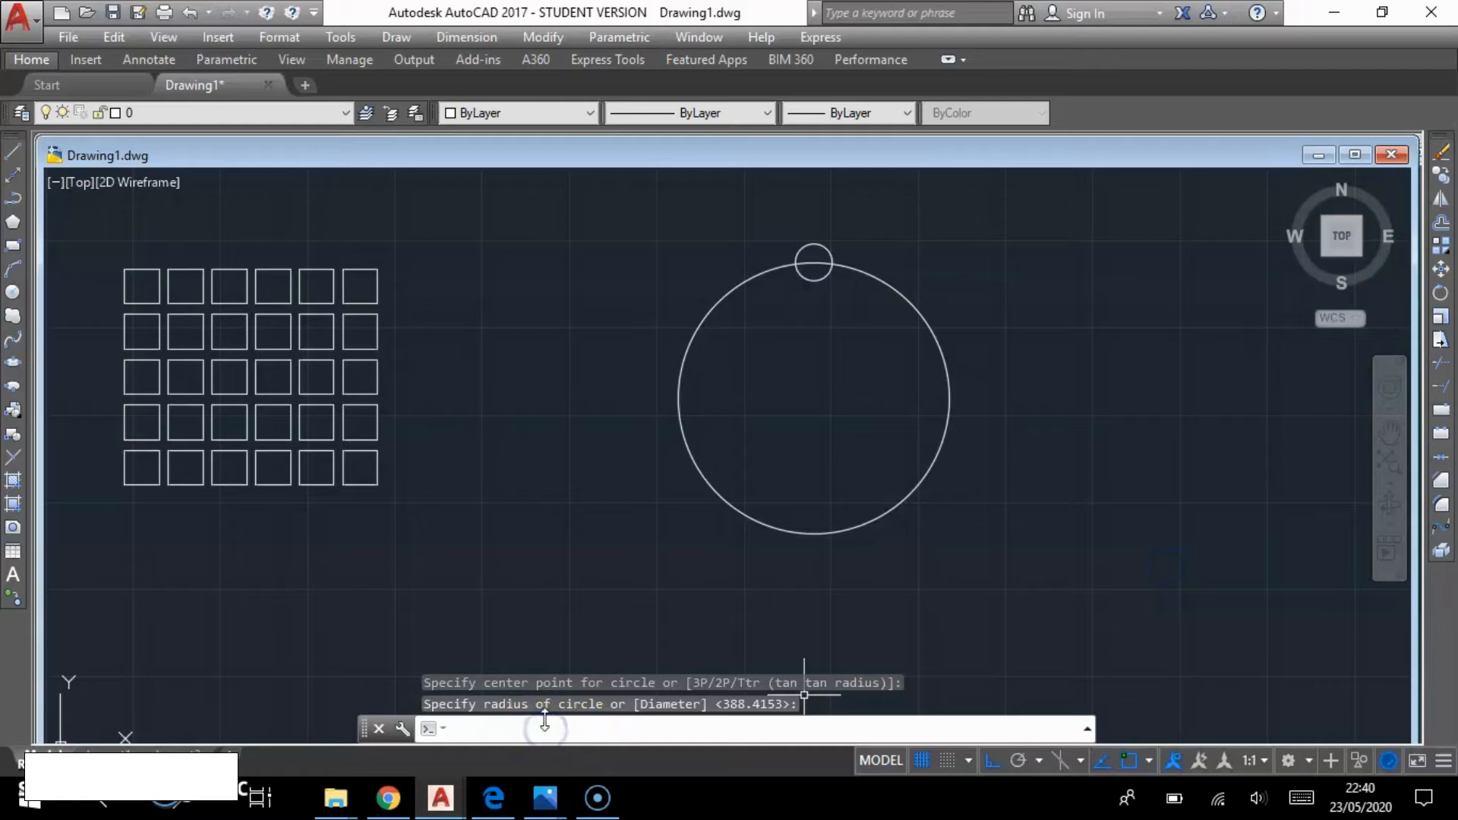
# - Create a polar array of the small circle around the centre of the large circle
pyautogui.press('Return')
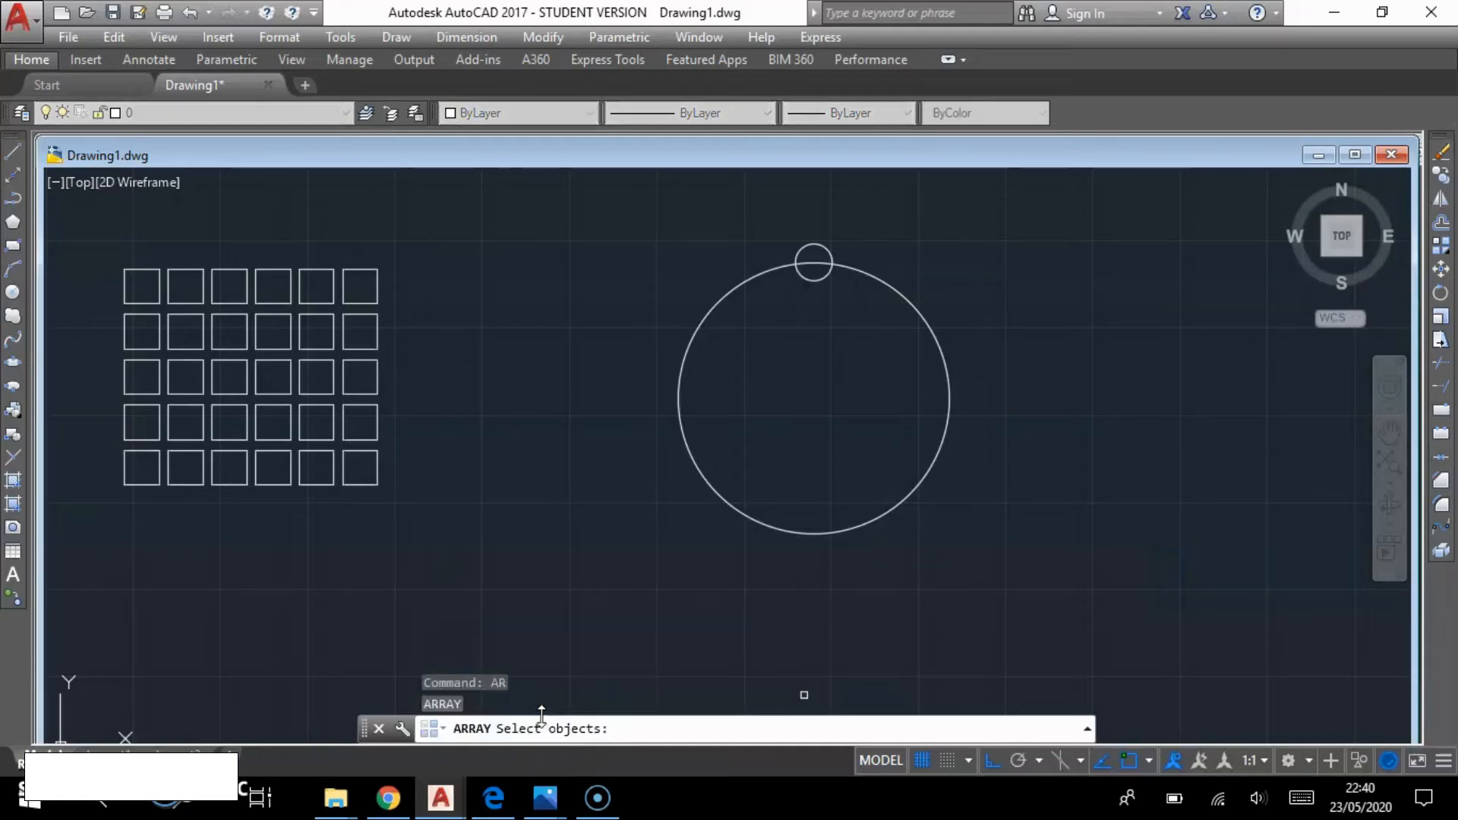
pyautogui.click(816, 279)
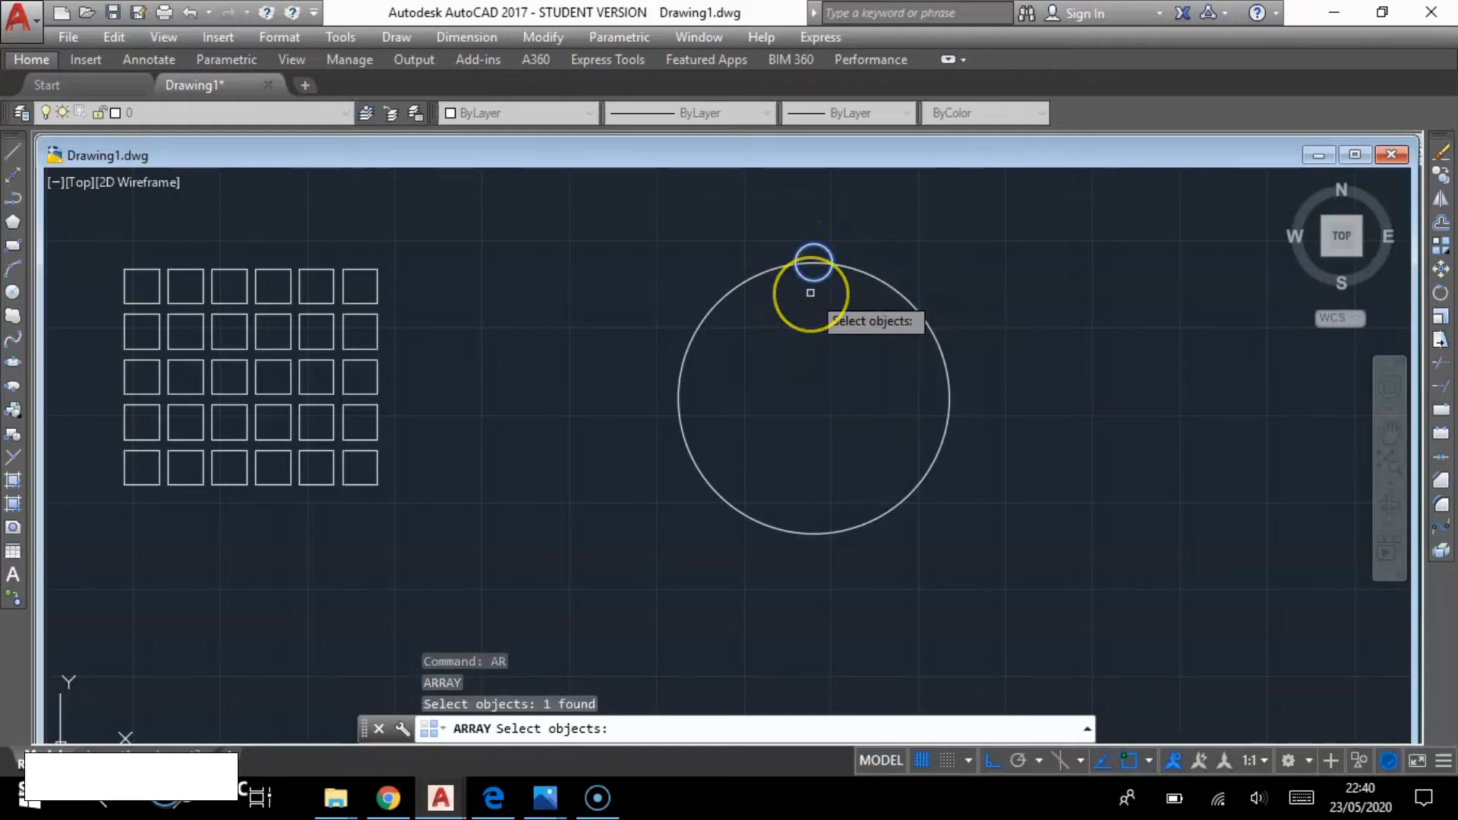
pyautogui.press('Return')
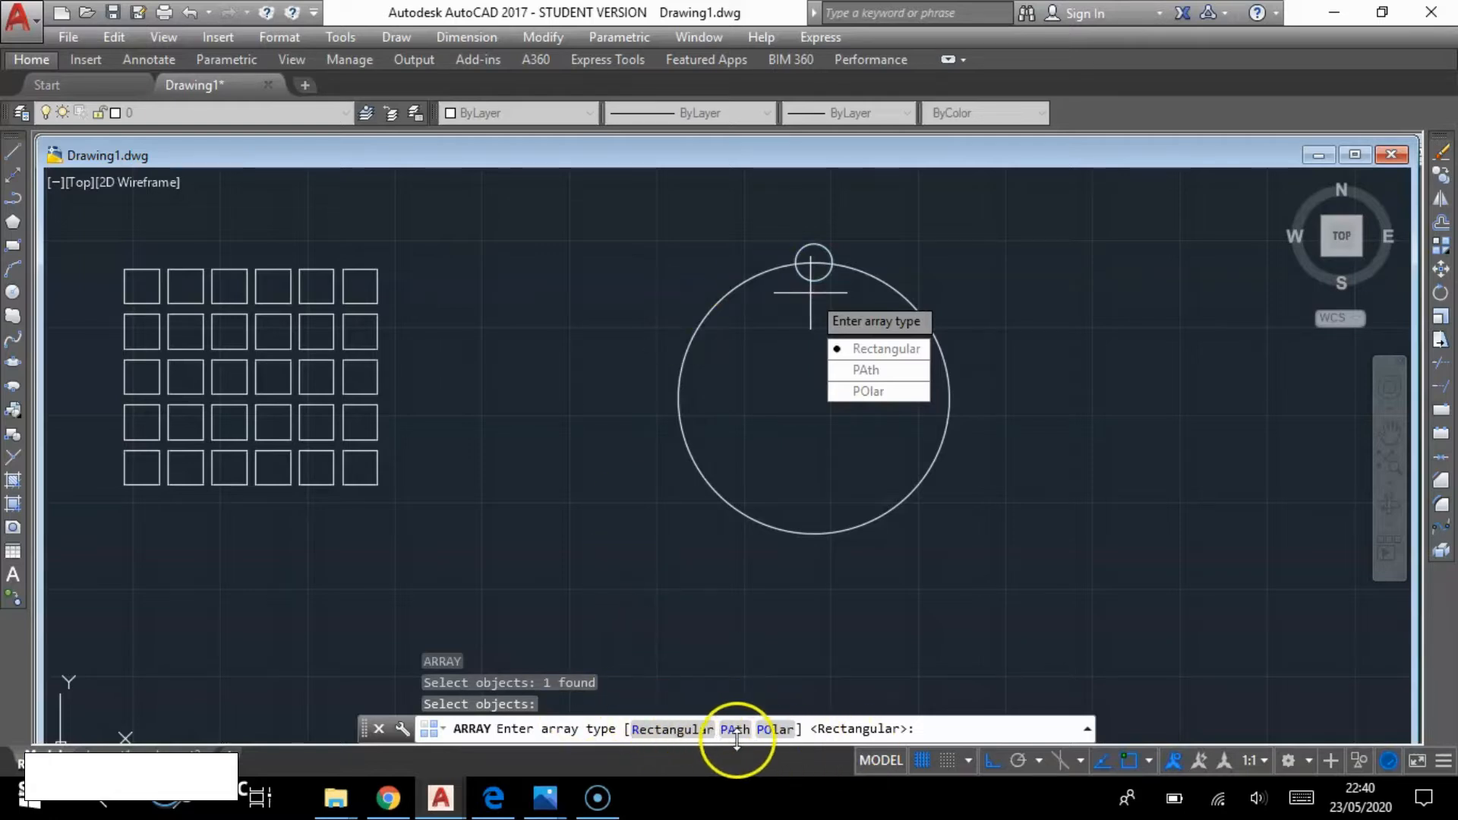
pyautogui.click(776, 730)
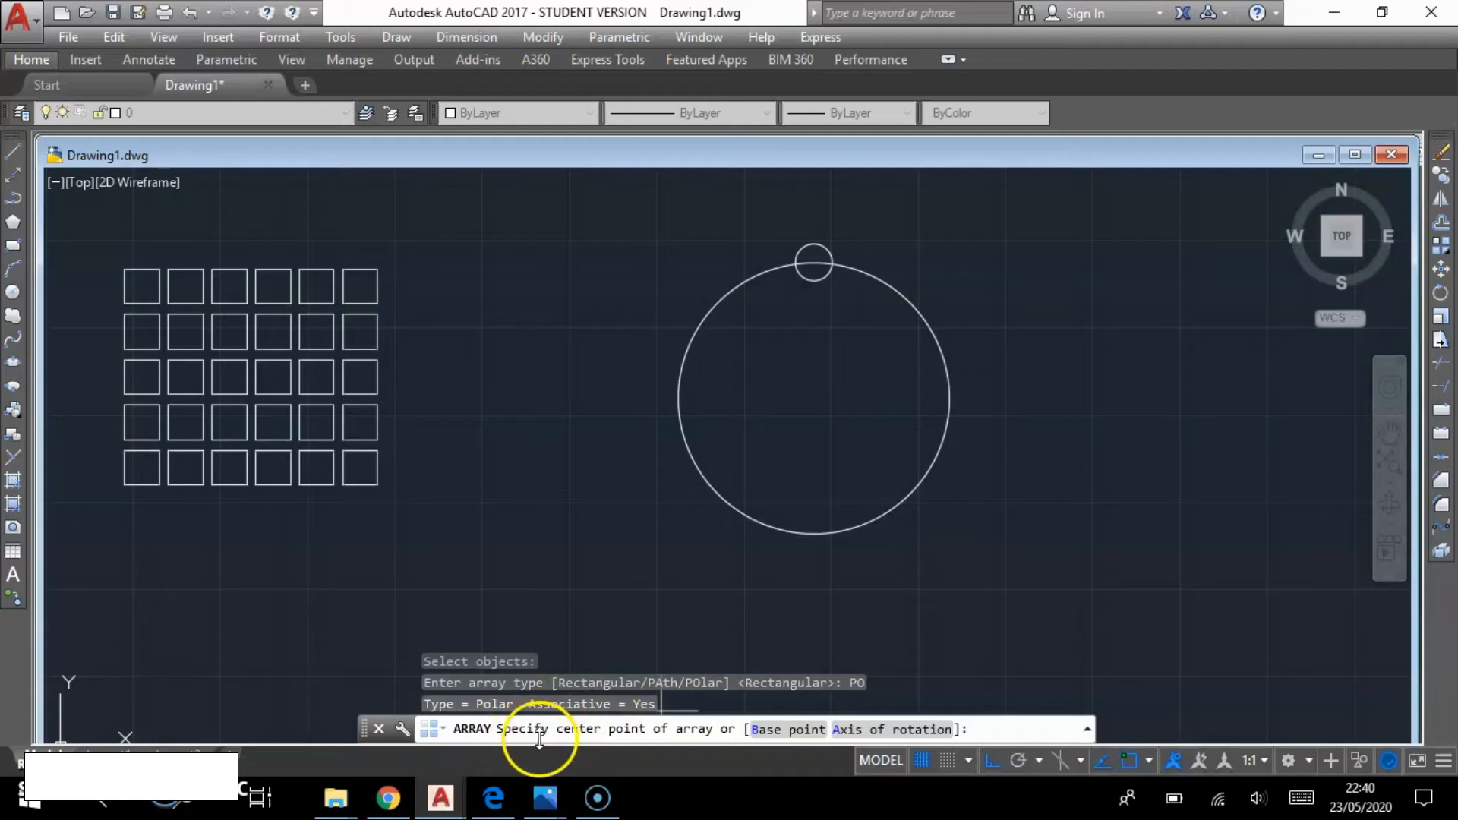
pyautogui.click(813, 397)
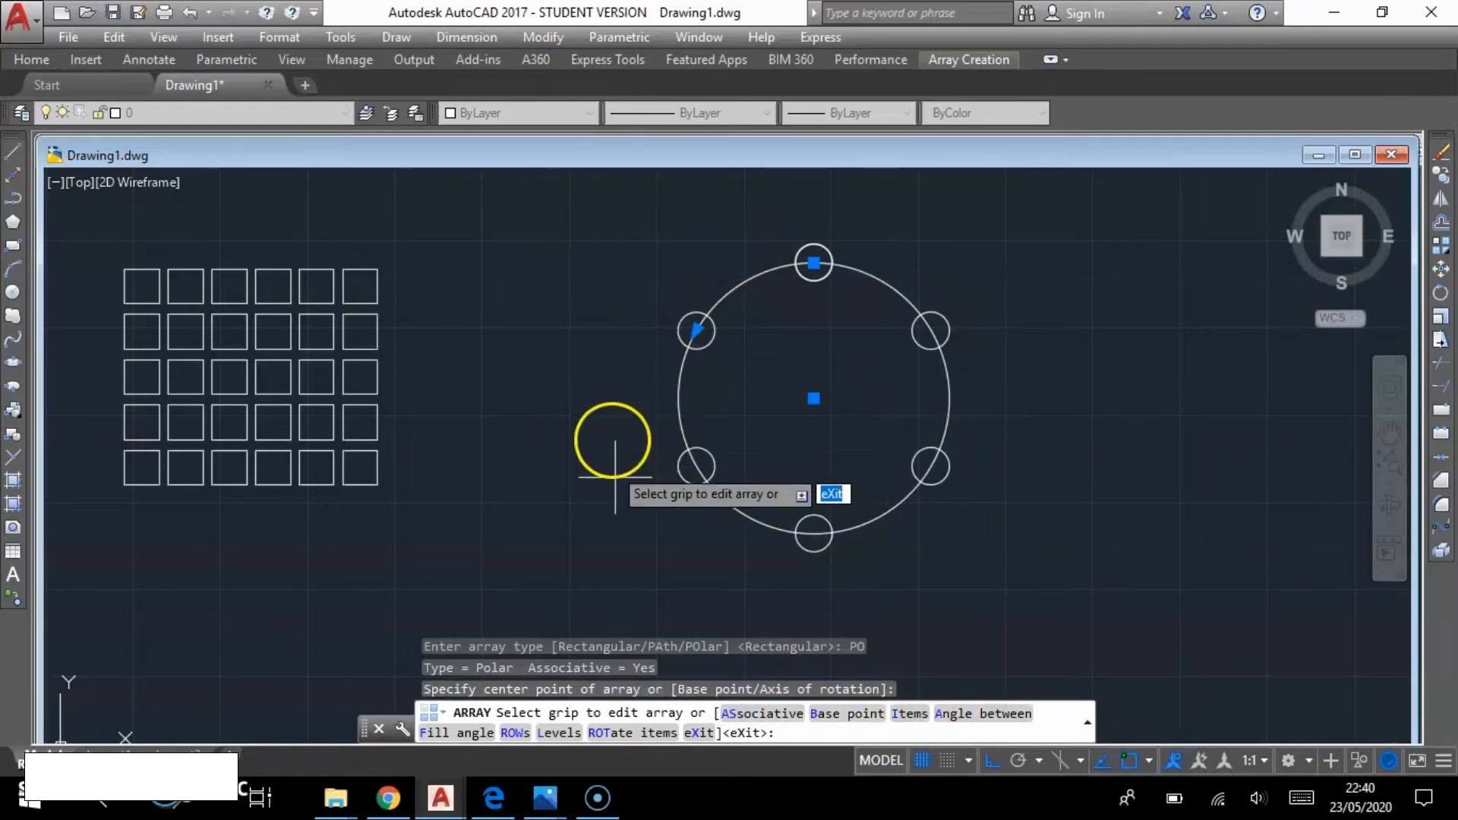
# - Set the number of items in the polar array to 7 and finish the array
pyautogui.click(904, 714)
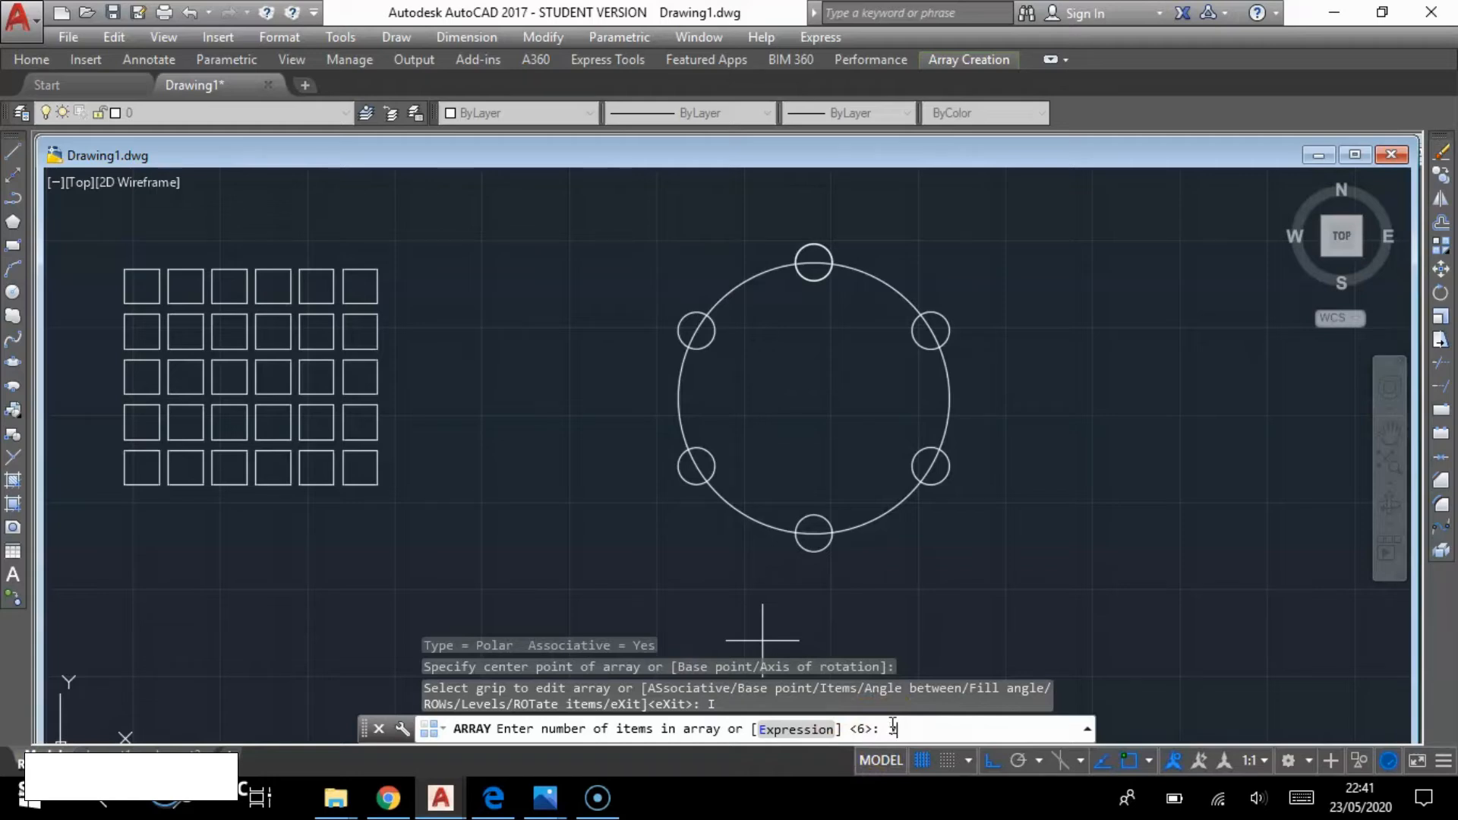
pyautogui.write('7')
pyautogui.press('Return')
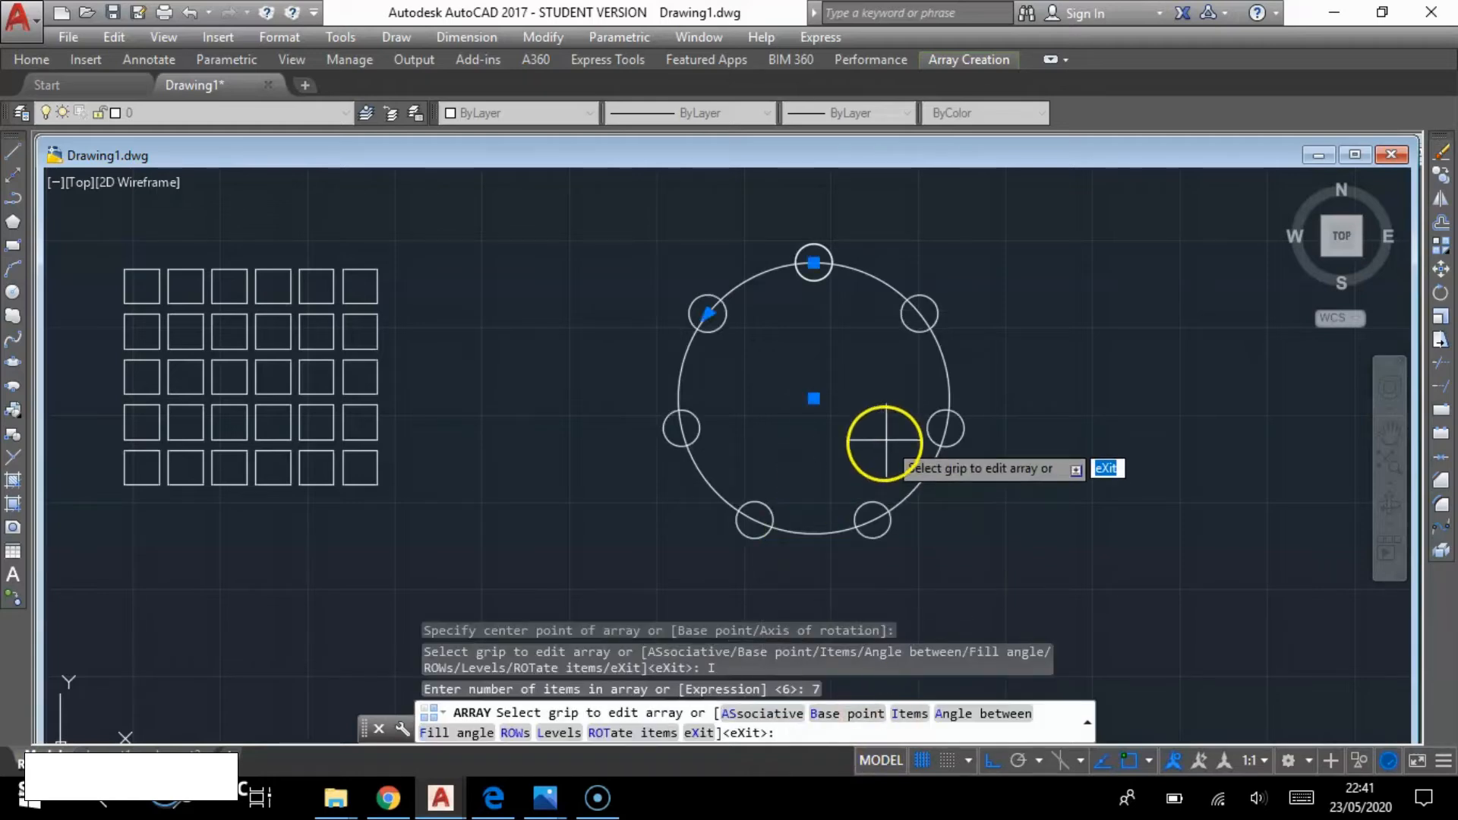
pyautogui.moveTo(883, 447)
pyautogui.mouseDown(button='middle')
pyautogui.moveTo(873, 401)
pyautogui.moveTo(870, 419)
pyautogui.mouseUp(button='middle')
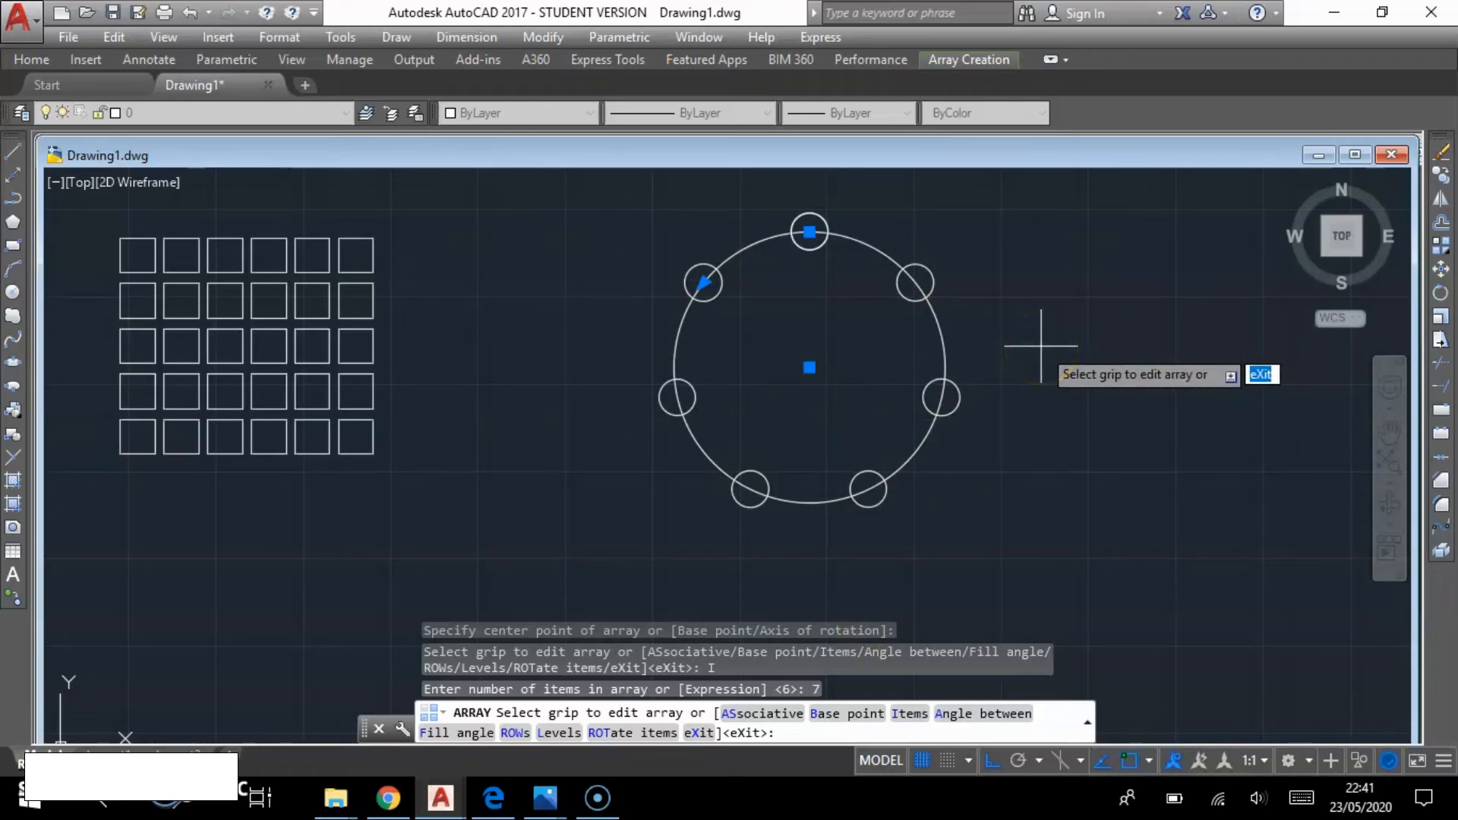
pyautogui.moveTo(811, 414); pyautogui.dragTo(805, 453, button='middle')
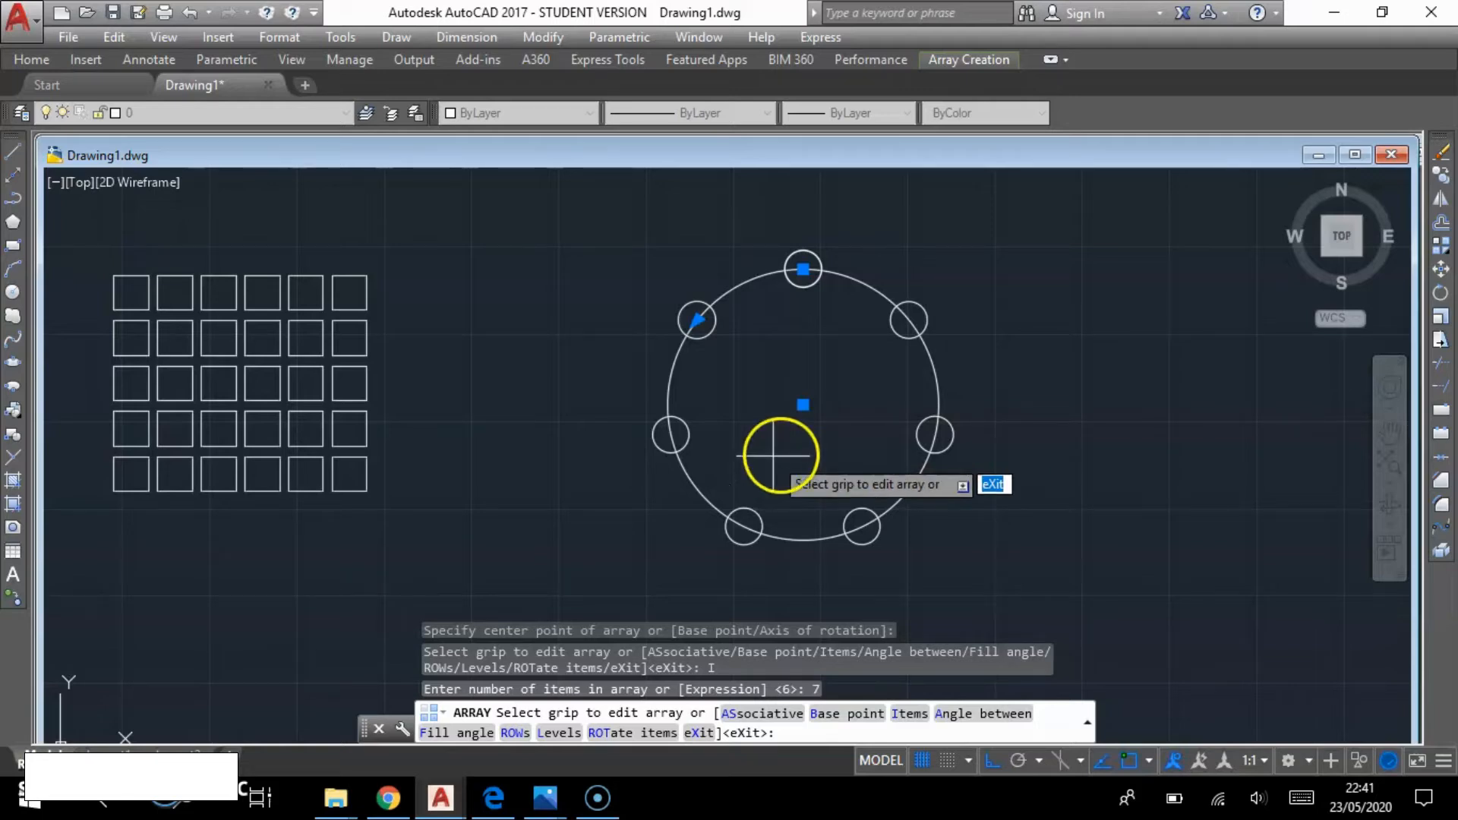
pyautogui.moveTo(790, 448); pyautogui.dragTo(614, 428, button='middle')
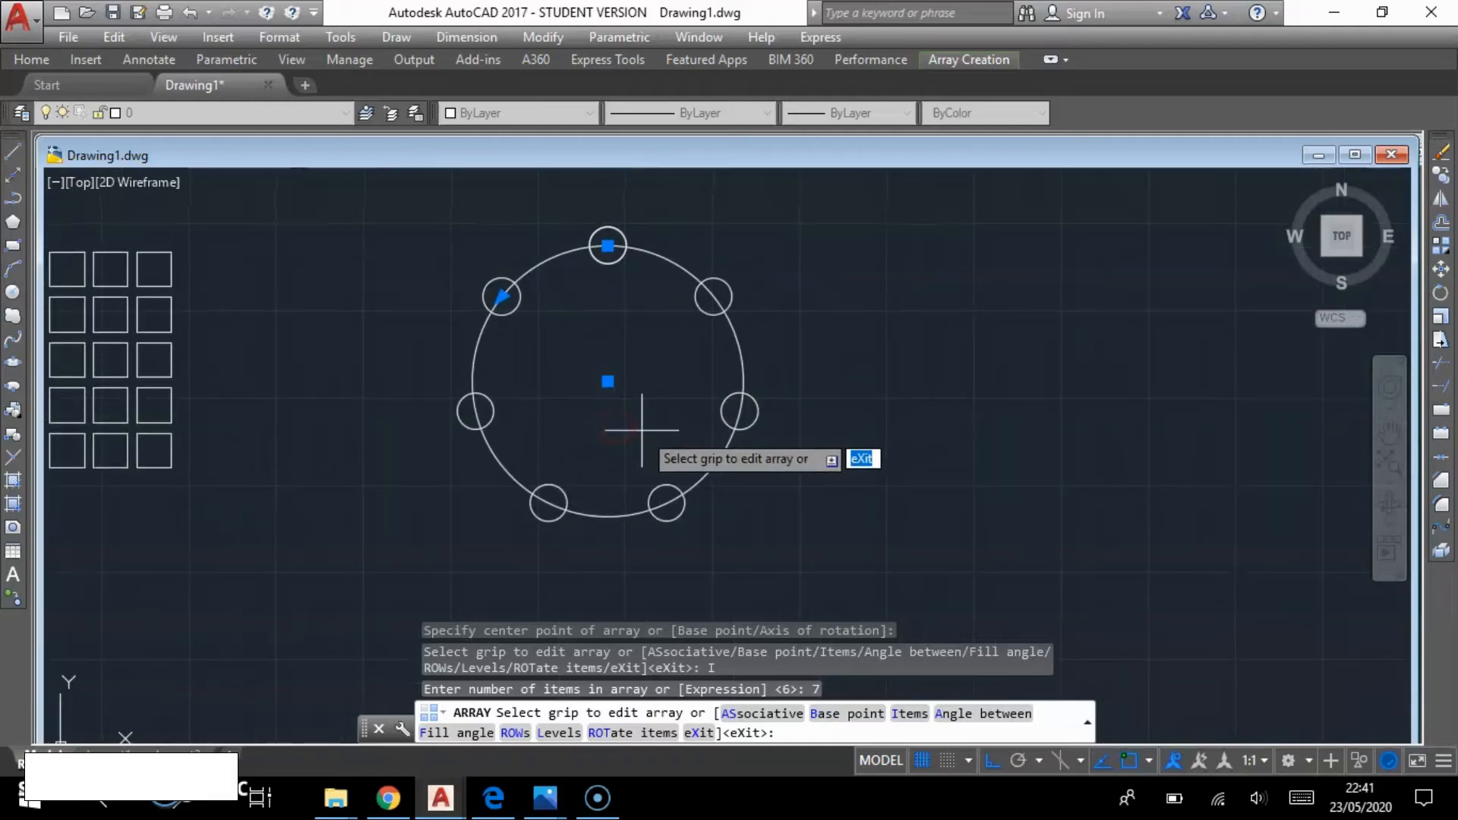
pyautogui.press('Escape')
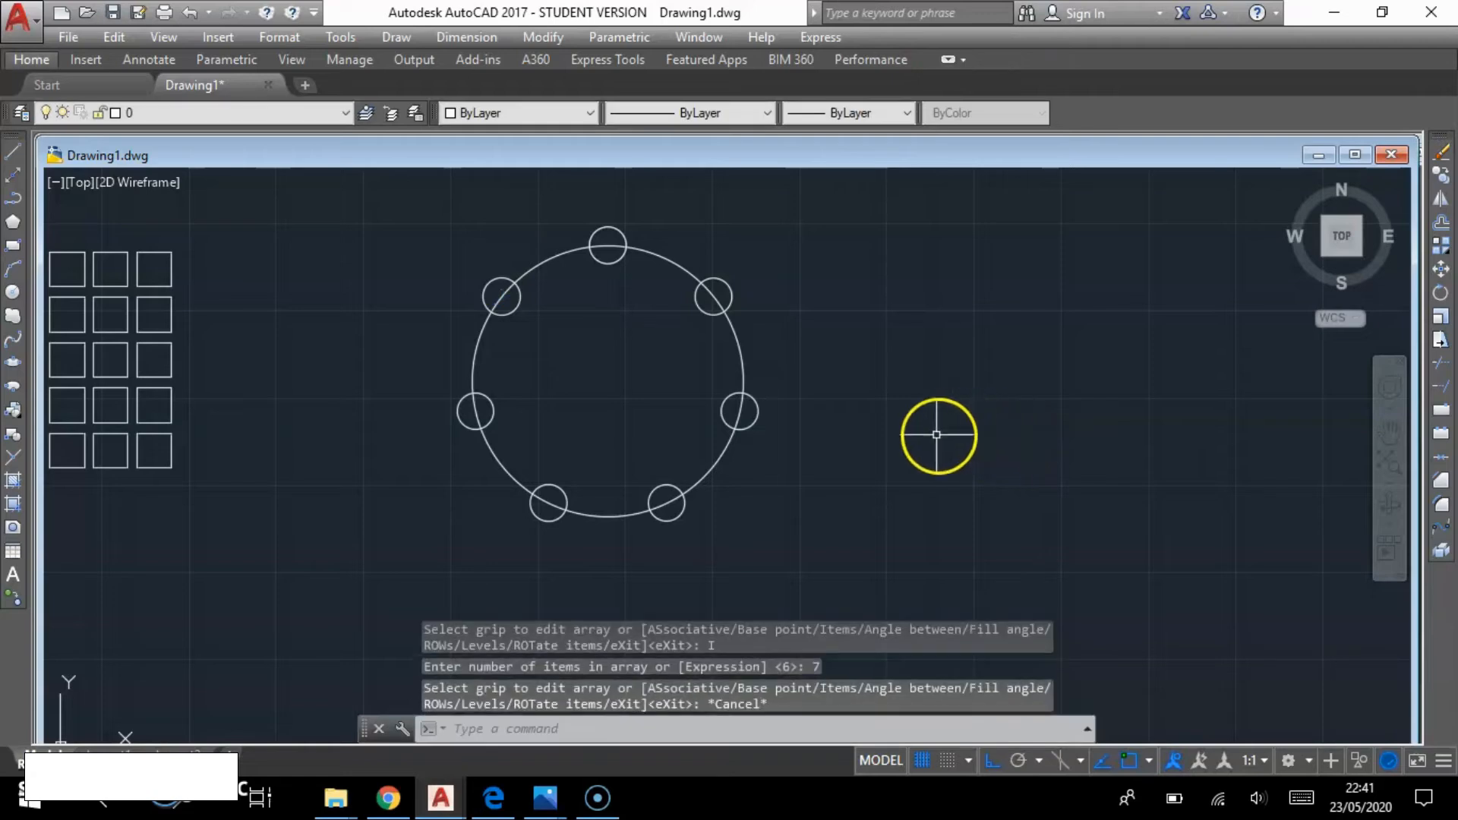
# - Draw a horizontal line 10000 long in the empty area to the right of the polar array
pyautogui.moveTo(936, 436); pyautogui.dragTo(514, 338, button='middle')
pyautogui.scroll(-3, 866, 418)
pyautogui.scroll(1, 524, 340)
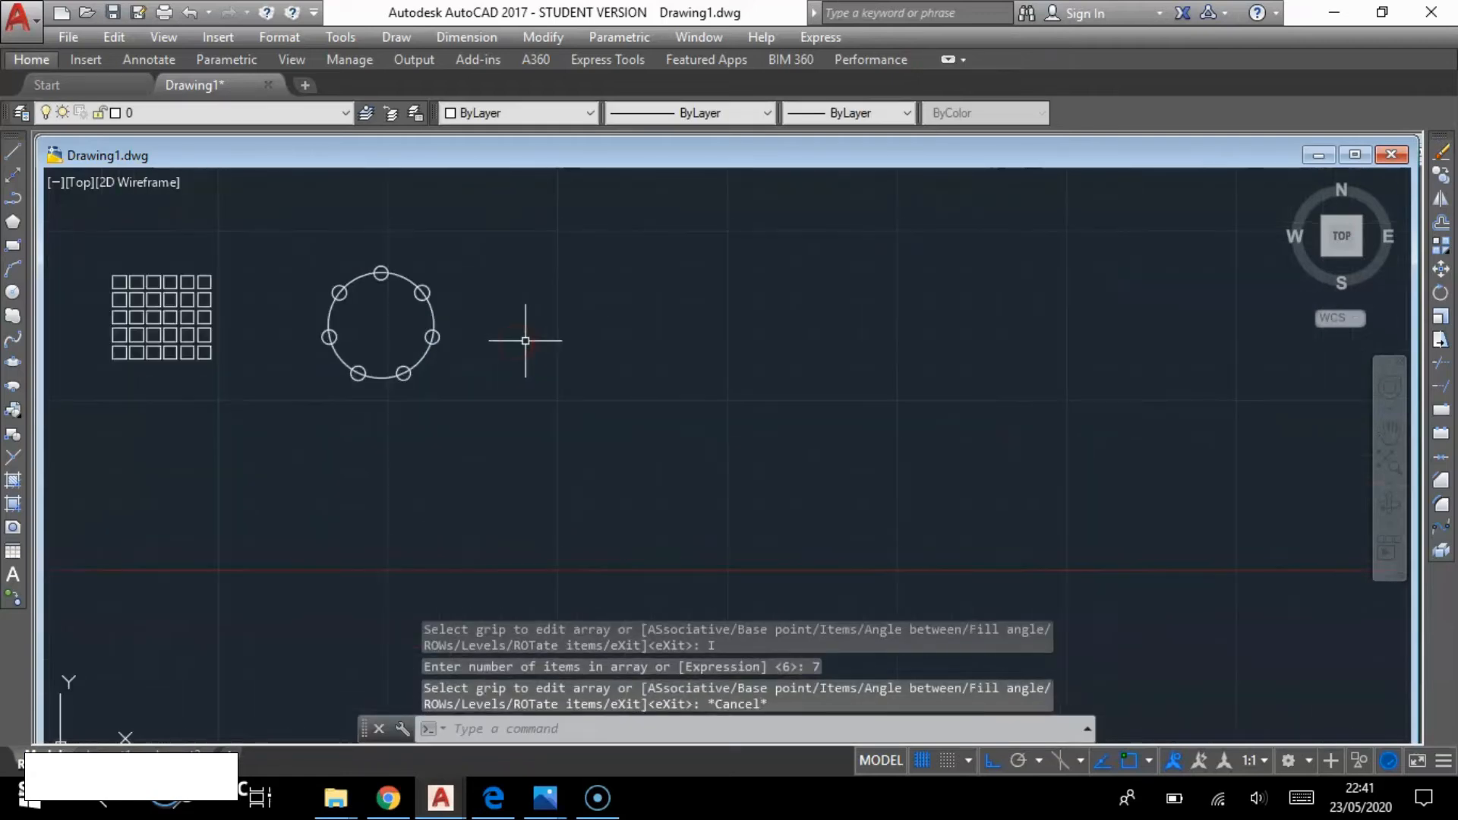
pyautogui.scroll(2, 524, 341)
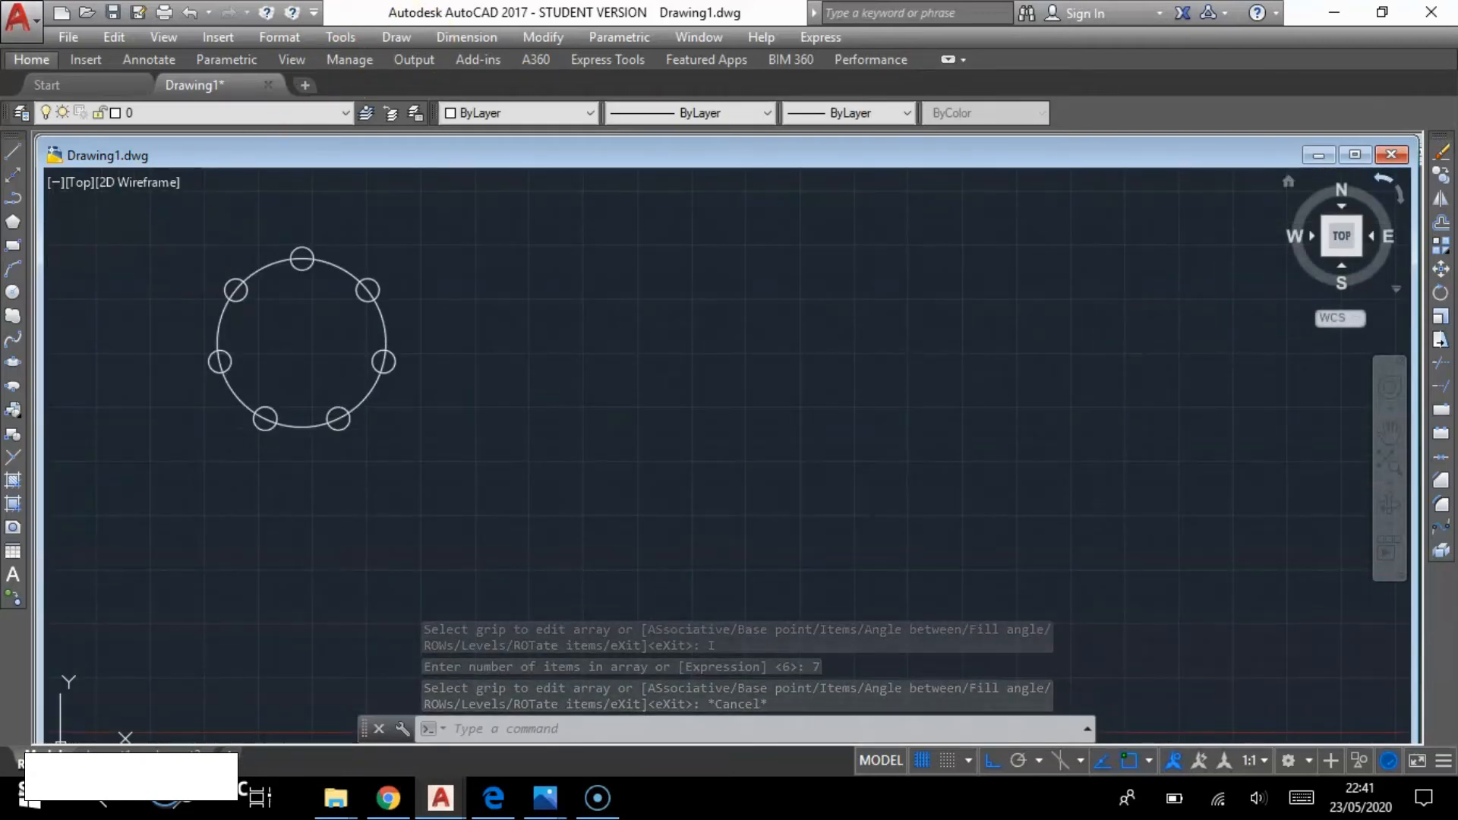
pyautogui.click(13, 152)
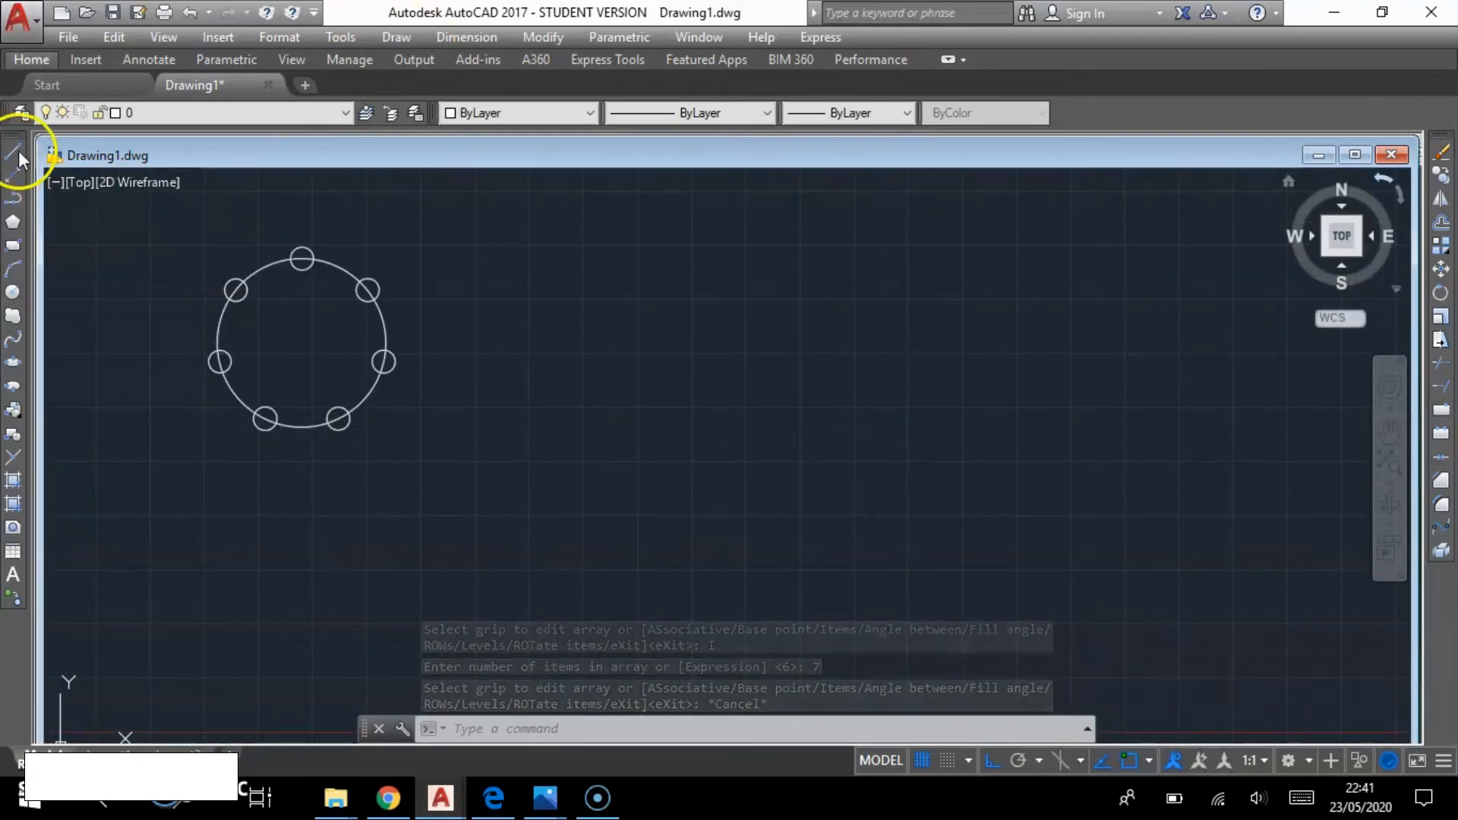
pyautogui.click(552, 510)
pyautogui.write('10000')
pyautogui.press('Return')
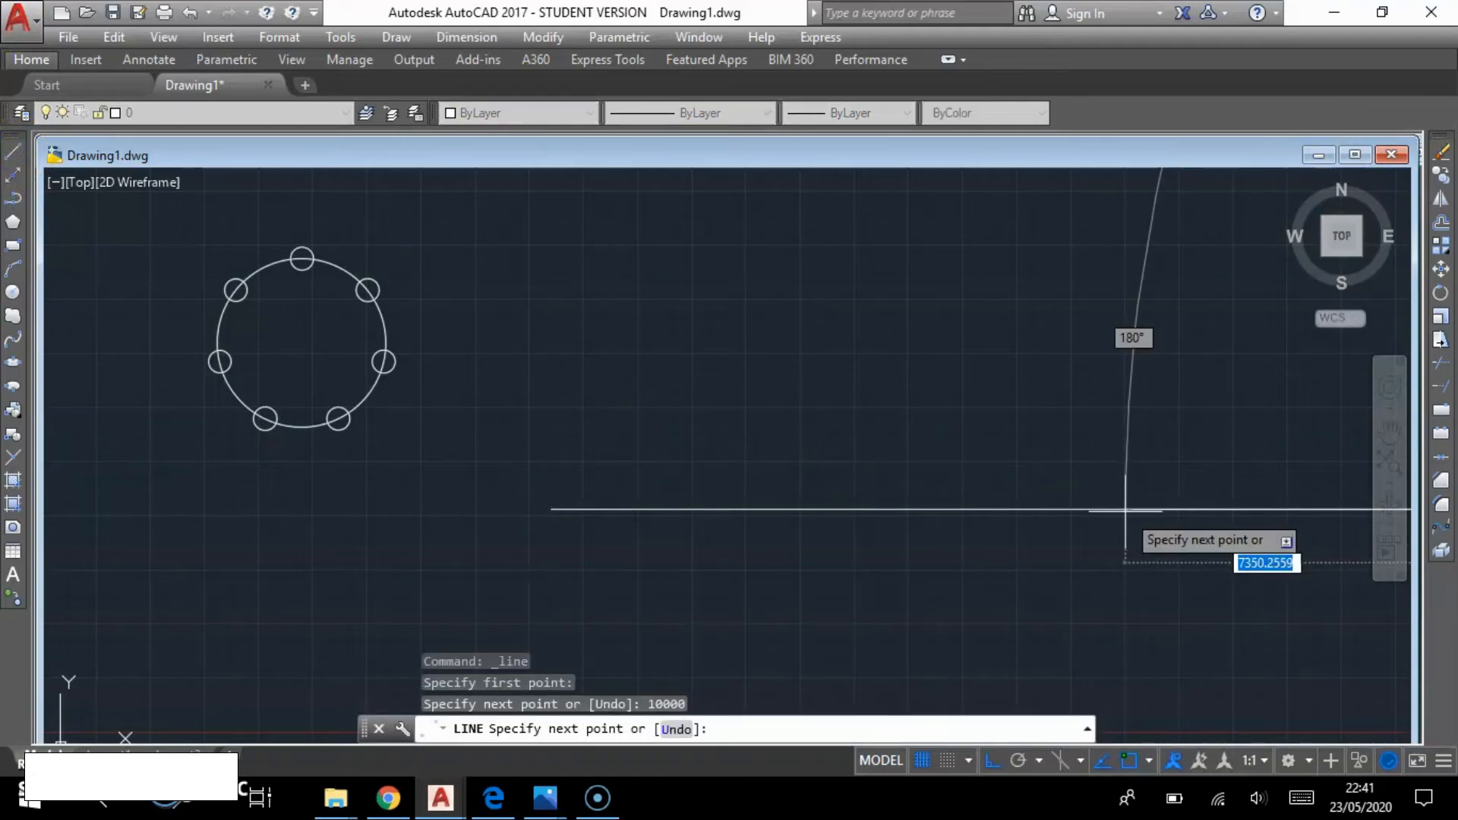
pyautogui.press('Return')
pyautogui.scroll(-5, 1056, 502)
pyautogui.moveTo(1010, 504); pyautogui.dragTo(524, 384, button='middle')
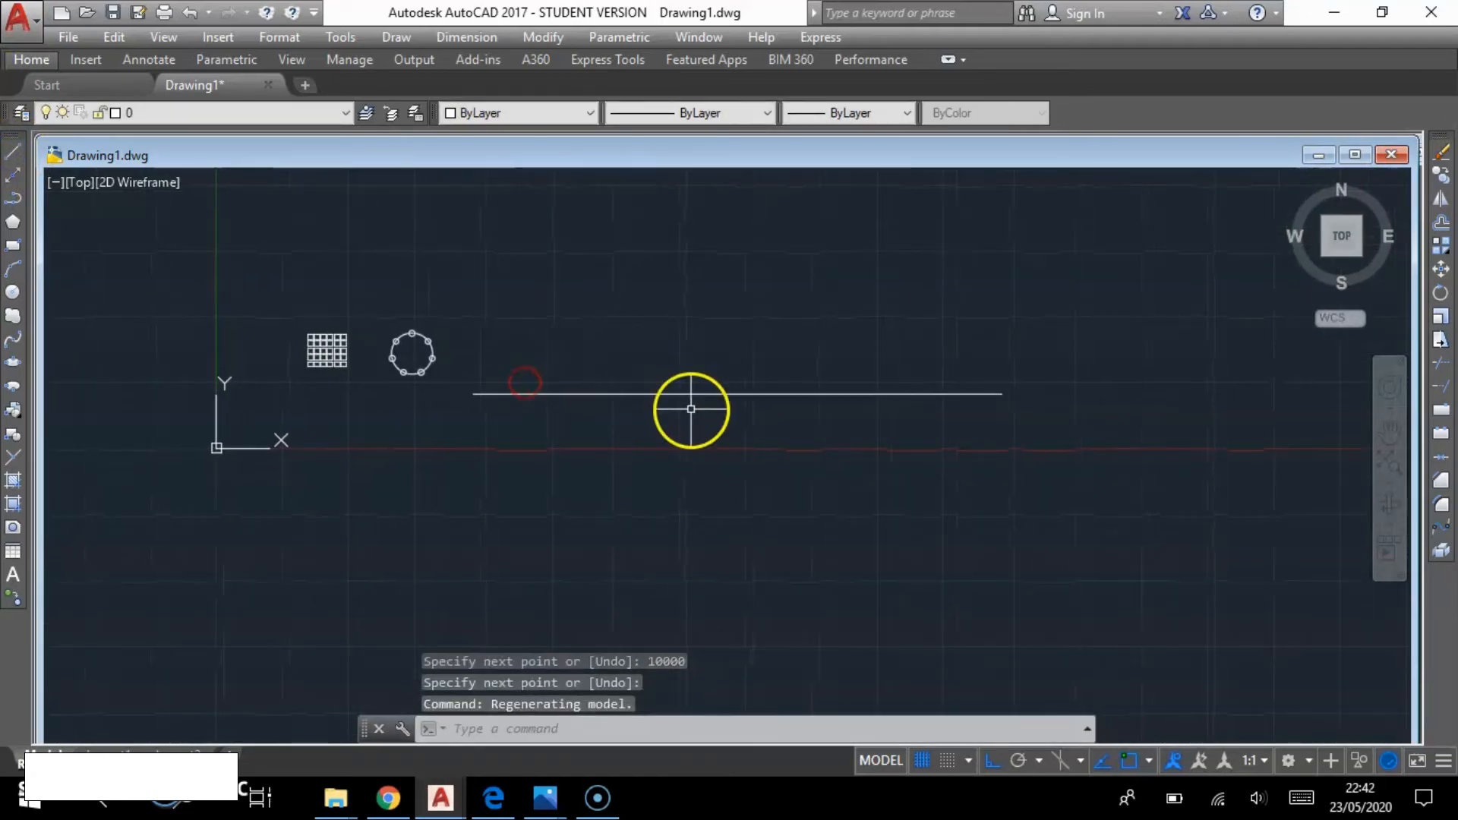
# - Draw a narrow upright rectangle crossing the long horizontal line near its left end
pyautogui.moveTo(691, 408); pyautogui.dragTo(679, 416, button='middle')
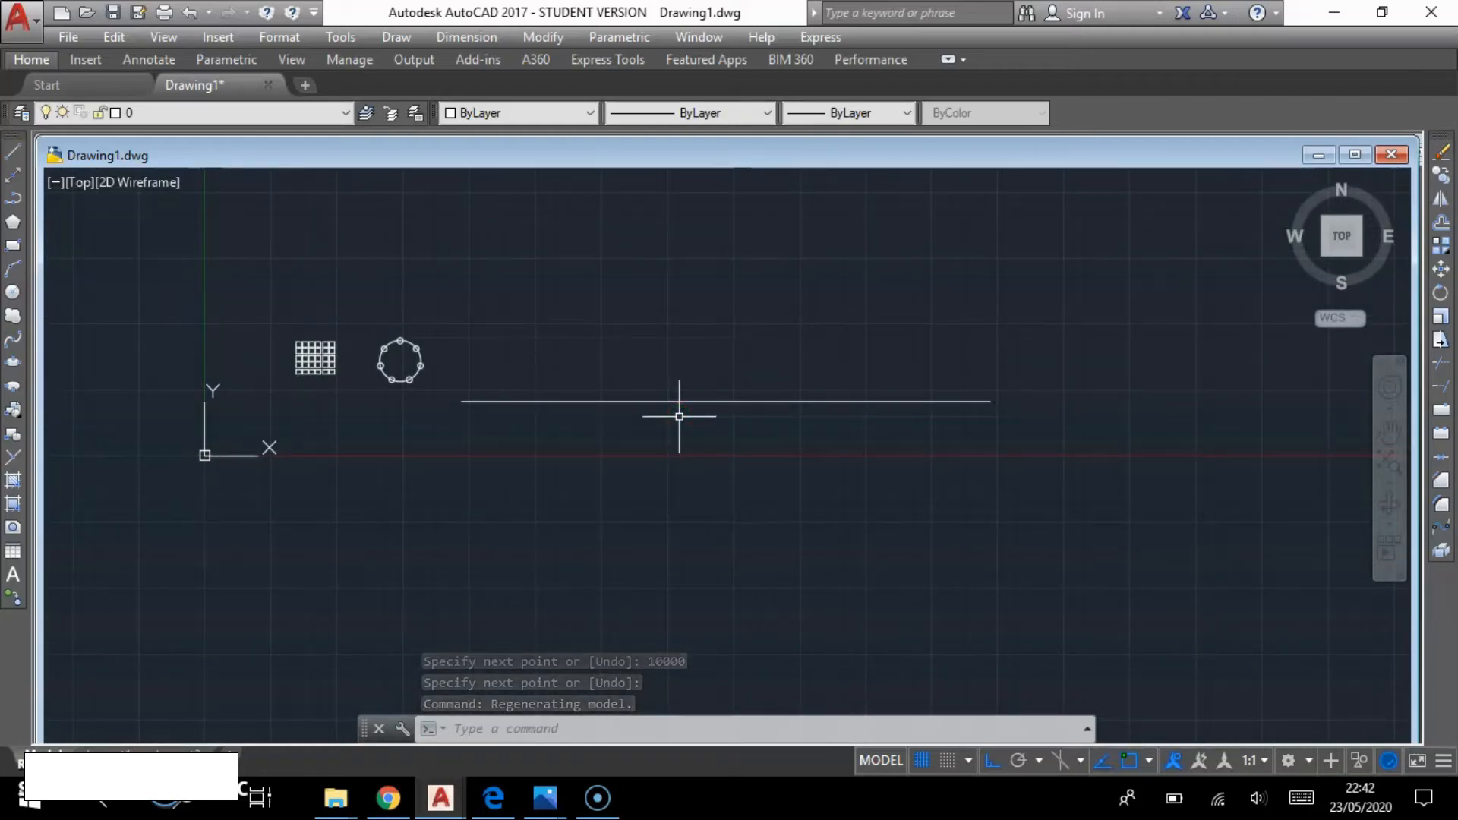
pyautogui.moveTo(716, 433)
pyautogui.mouseDown(button='middle')
pyautogui.moveTo(677, 460)
pyautogui.moveTo(683, 508)
pyautogui.moveTo(817, 440)
pyautogui.mouseUp(button='middle')
pyautogui.scroll(2, 693, 485)
pyautogui.scroll(-2, 678, 516)
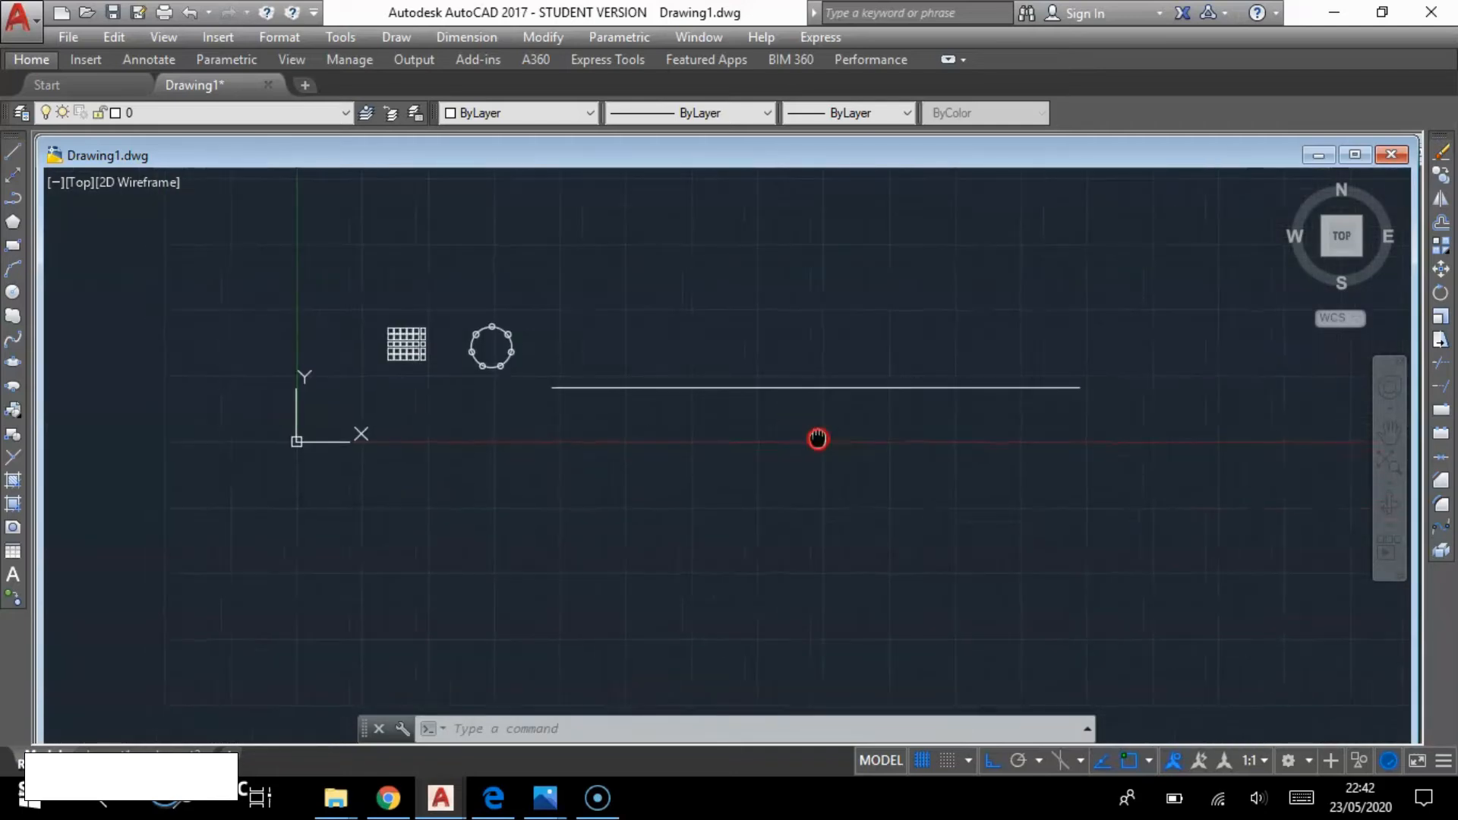
pyautogui.click(13, 245)
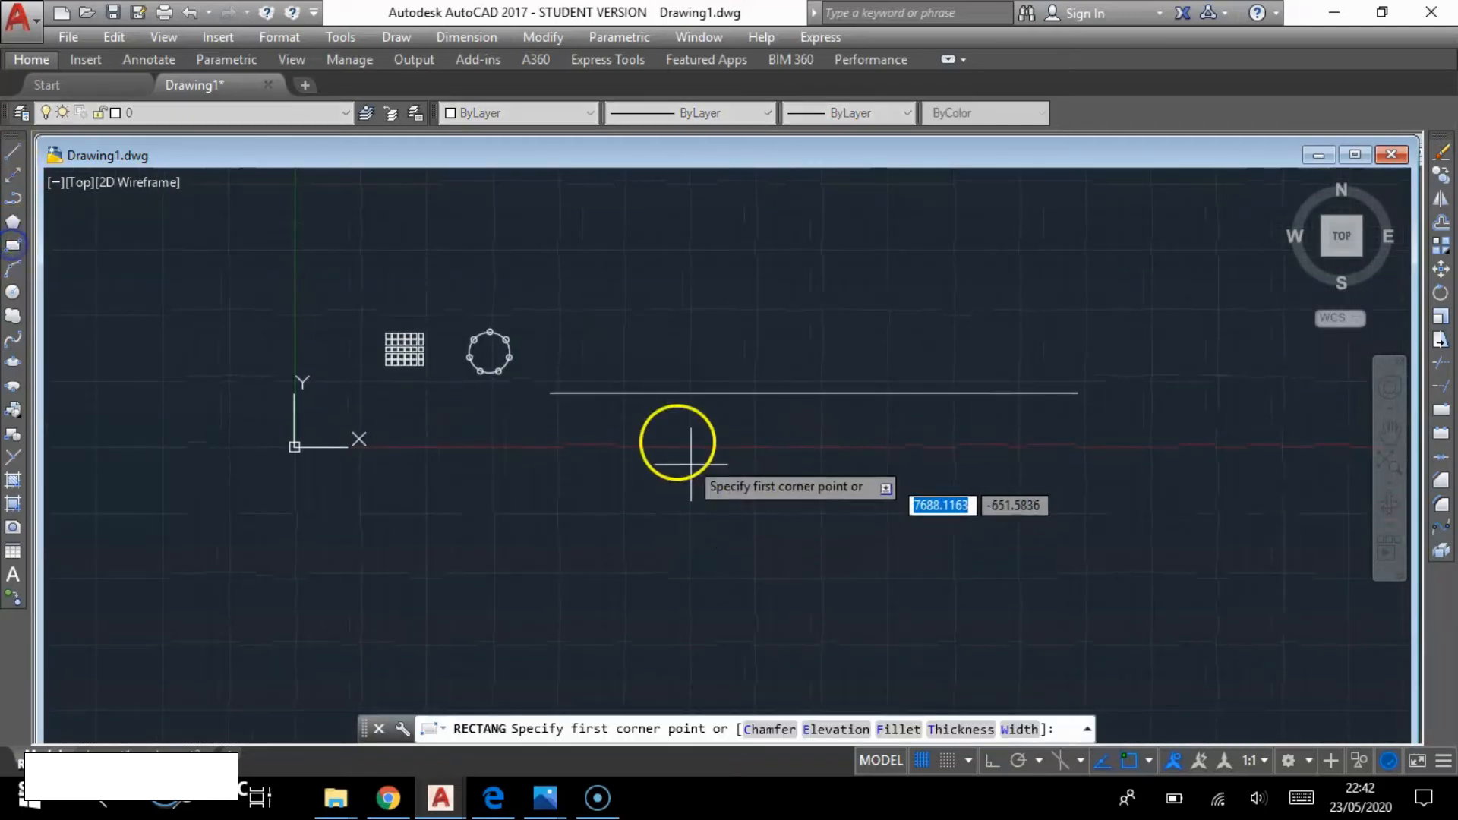
pyautogui.click(563, 352)
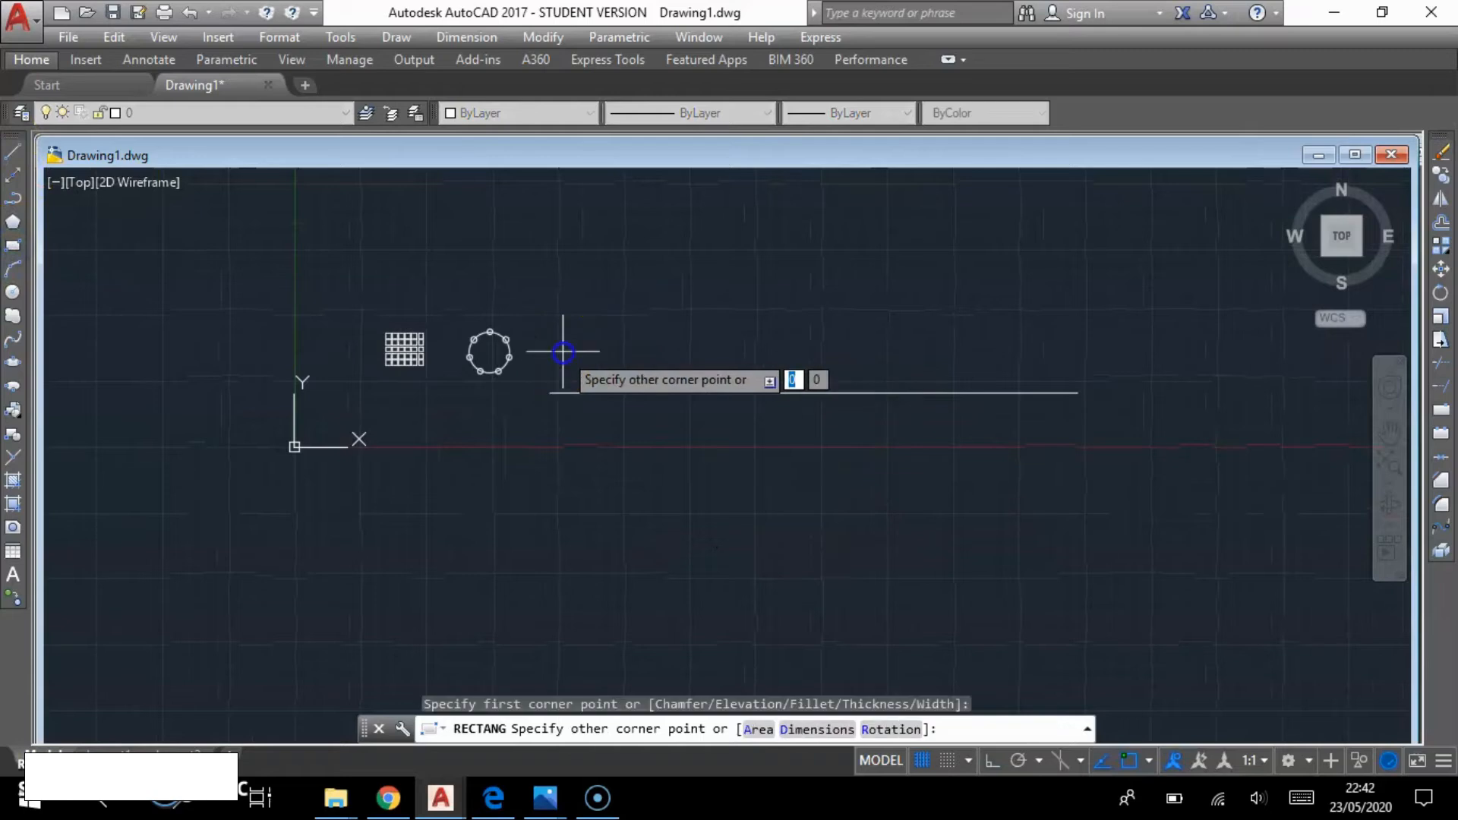
pyautogui.click(575, 435)
pyautogui.moveTo(838, 472); pyautogui.dragTo(812, 481, button='middle')
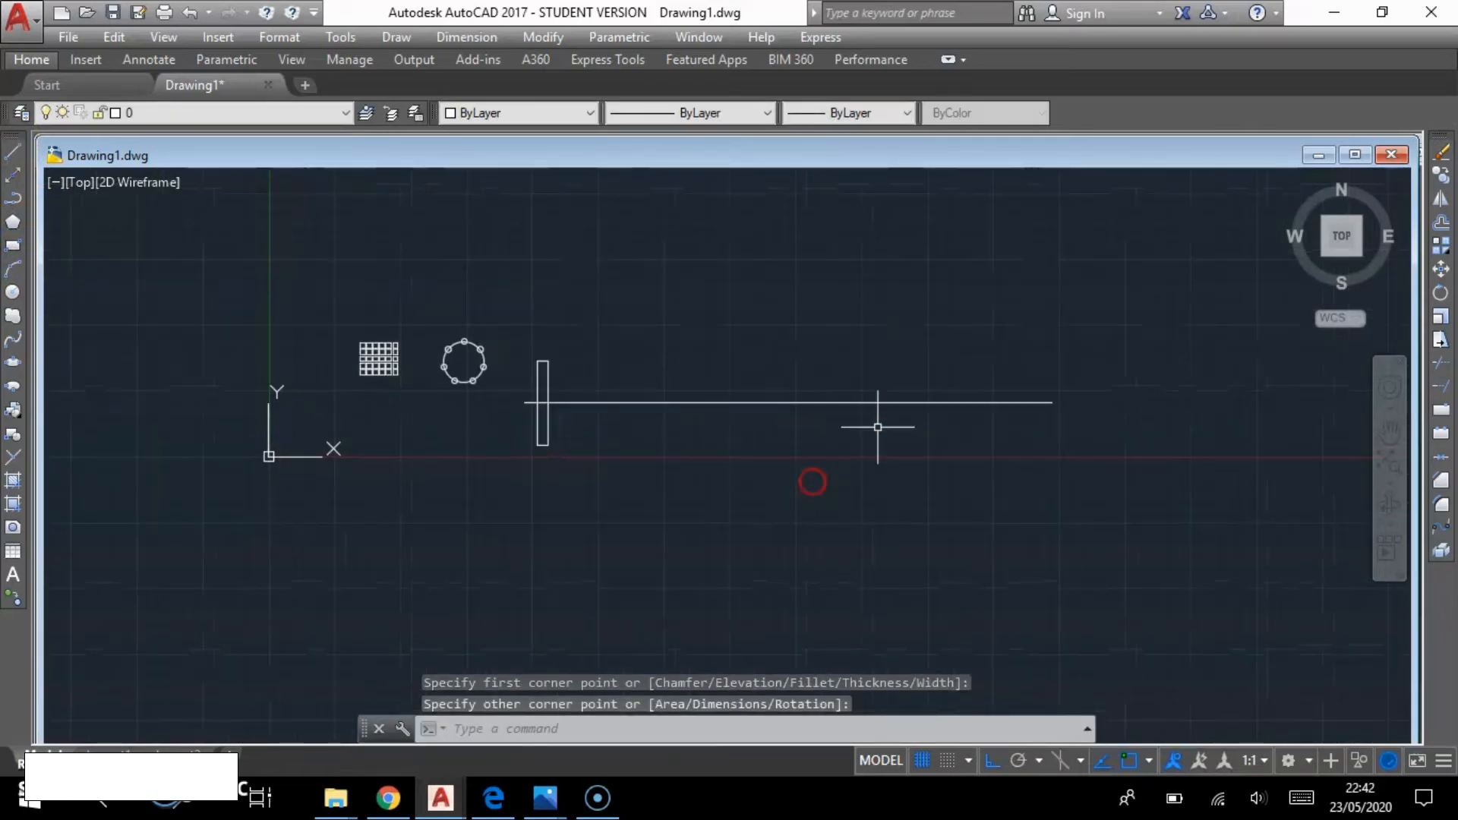
# - Create a path array of the narrow rectangle using the long horizontal line as the path curve
pyautogui.click(1442, 248)
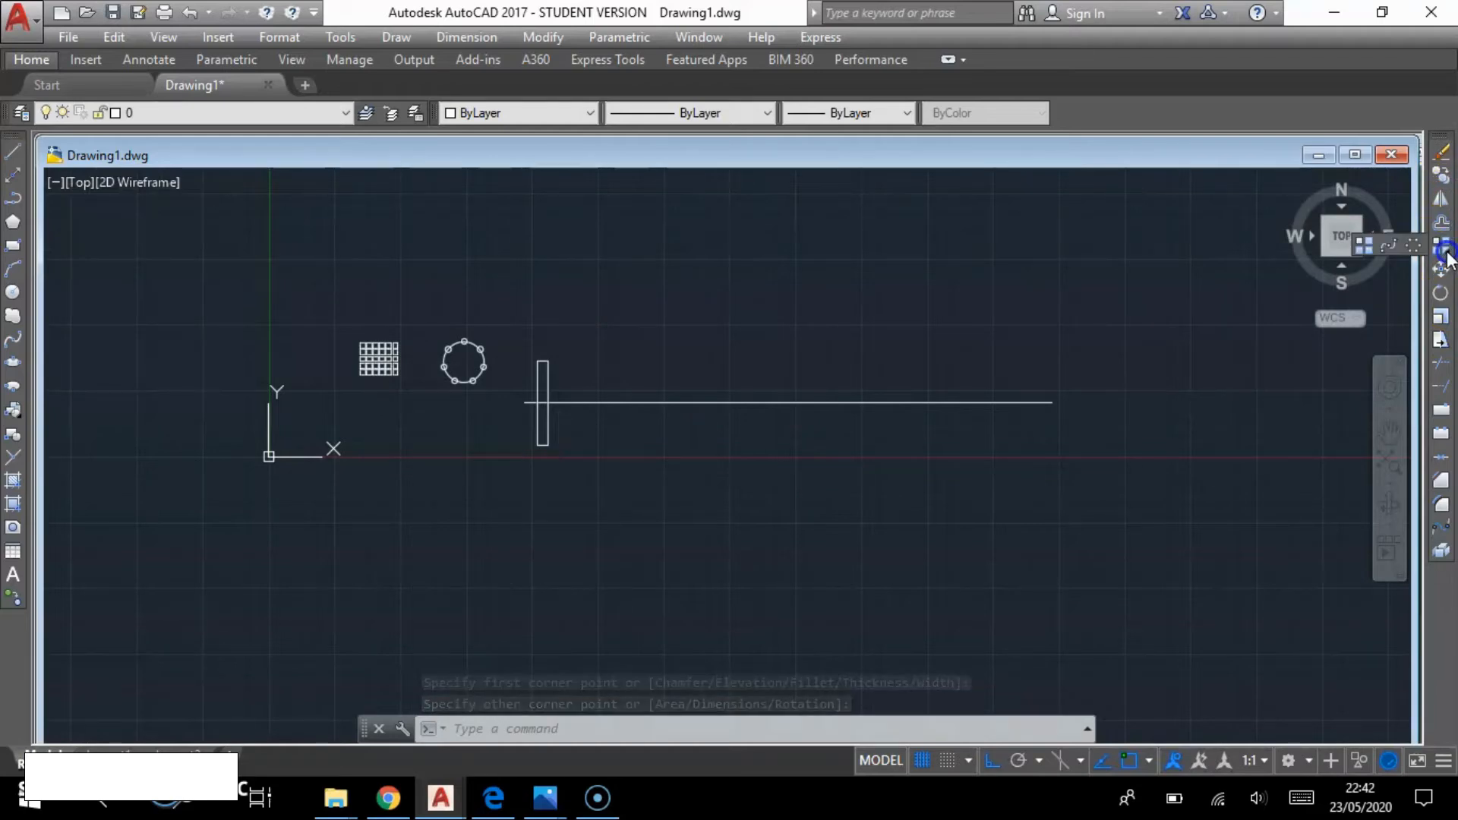
pyautogui.click(1391, 245)
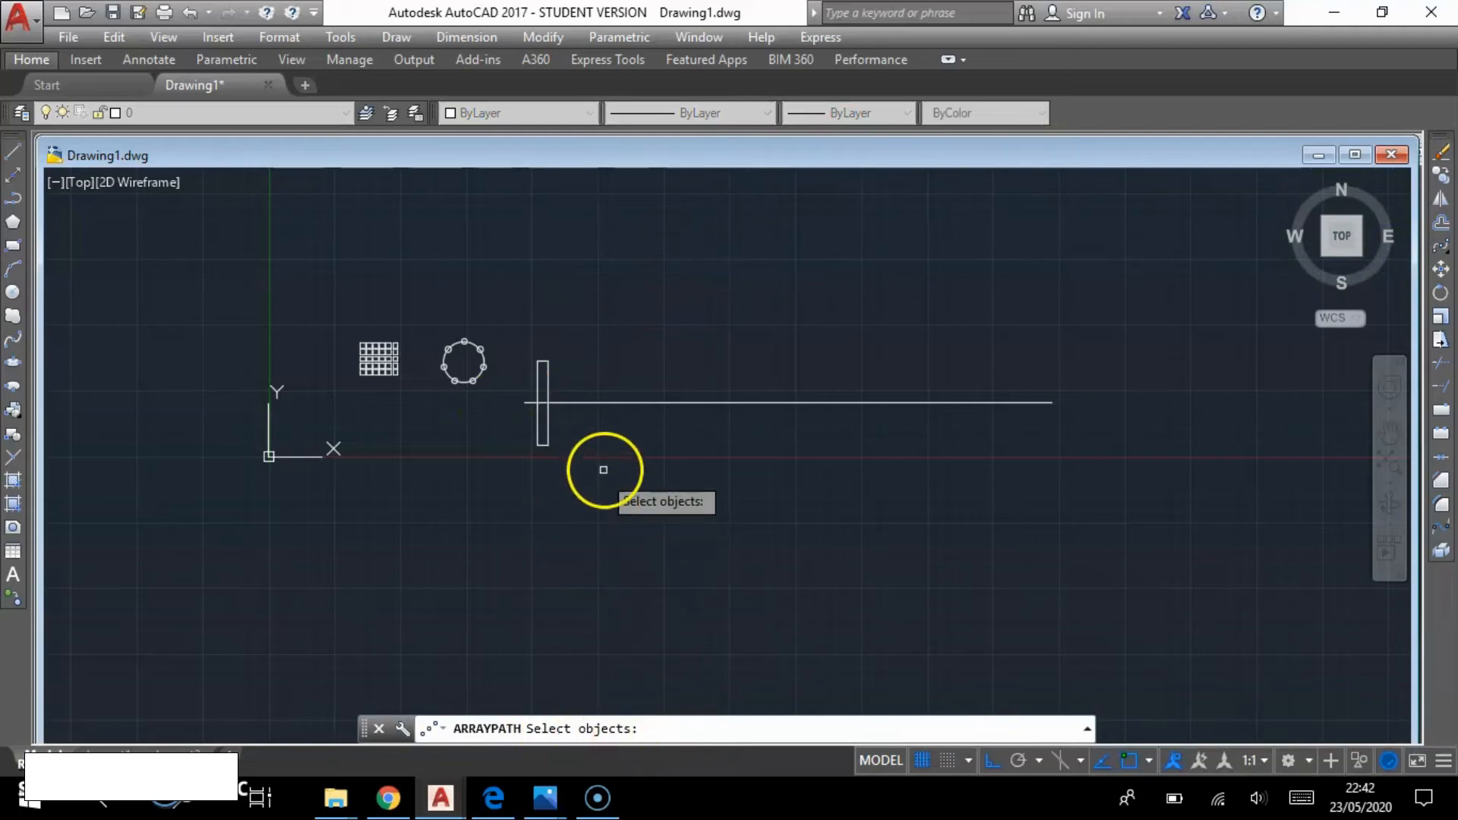
pyautogui.click(565, 448)
pyautogui.click(522, 430)
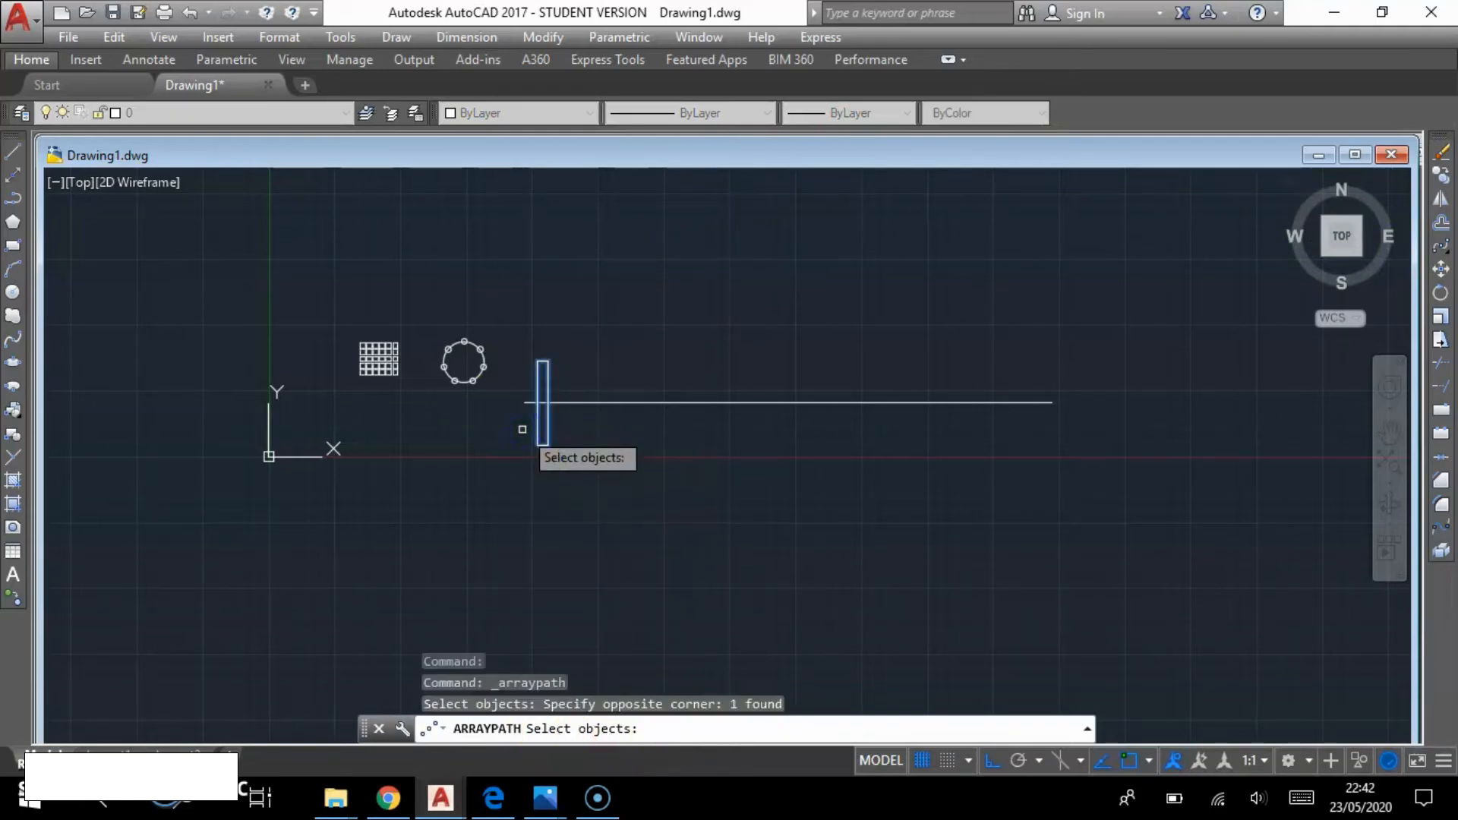
pyautogui.press('Return')
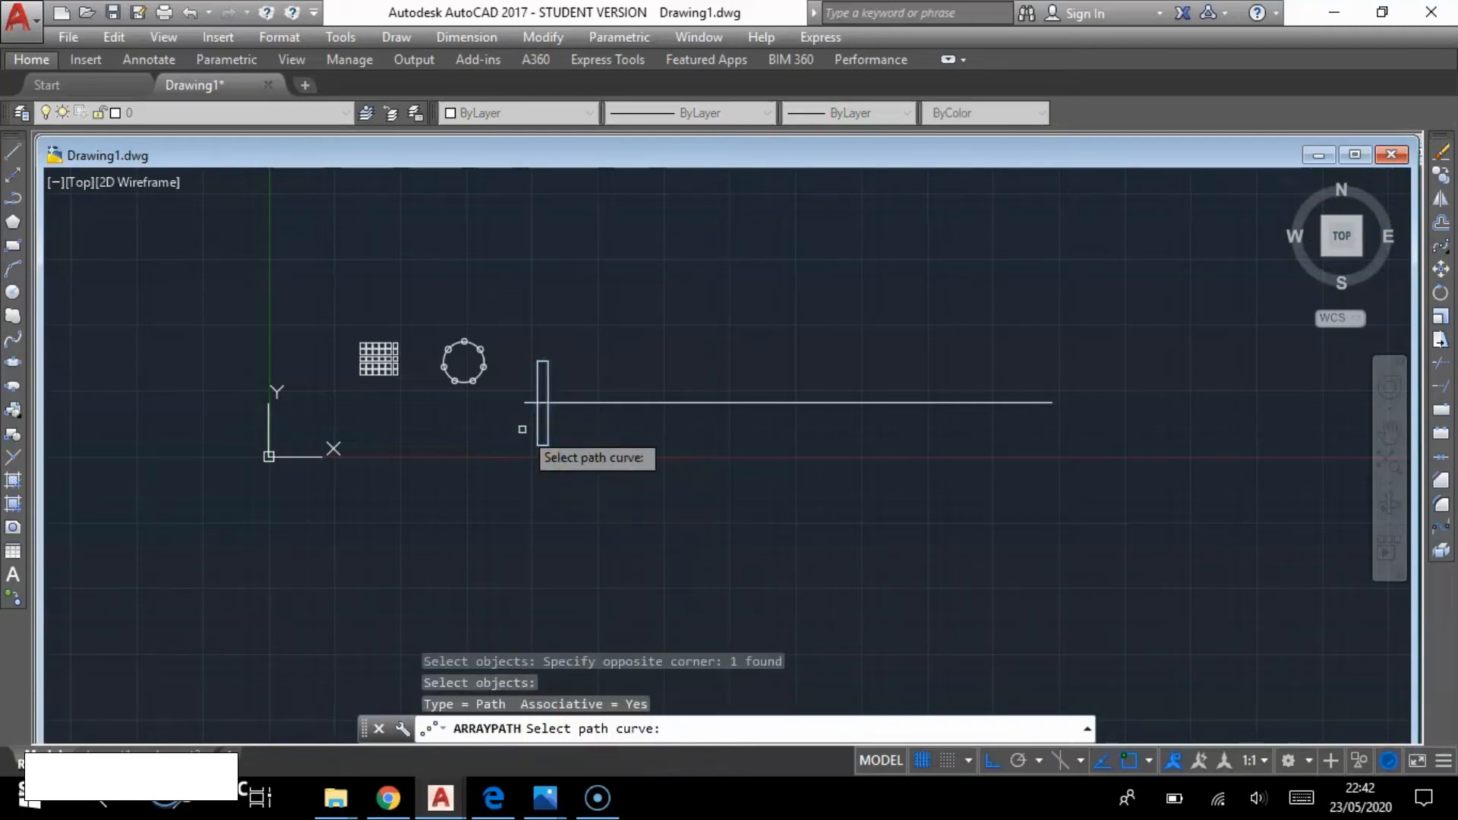
pyautogui.click(740, 403)
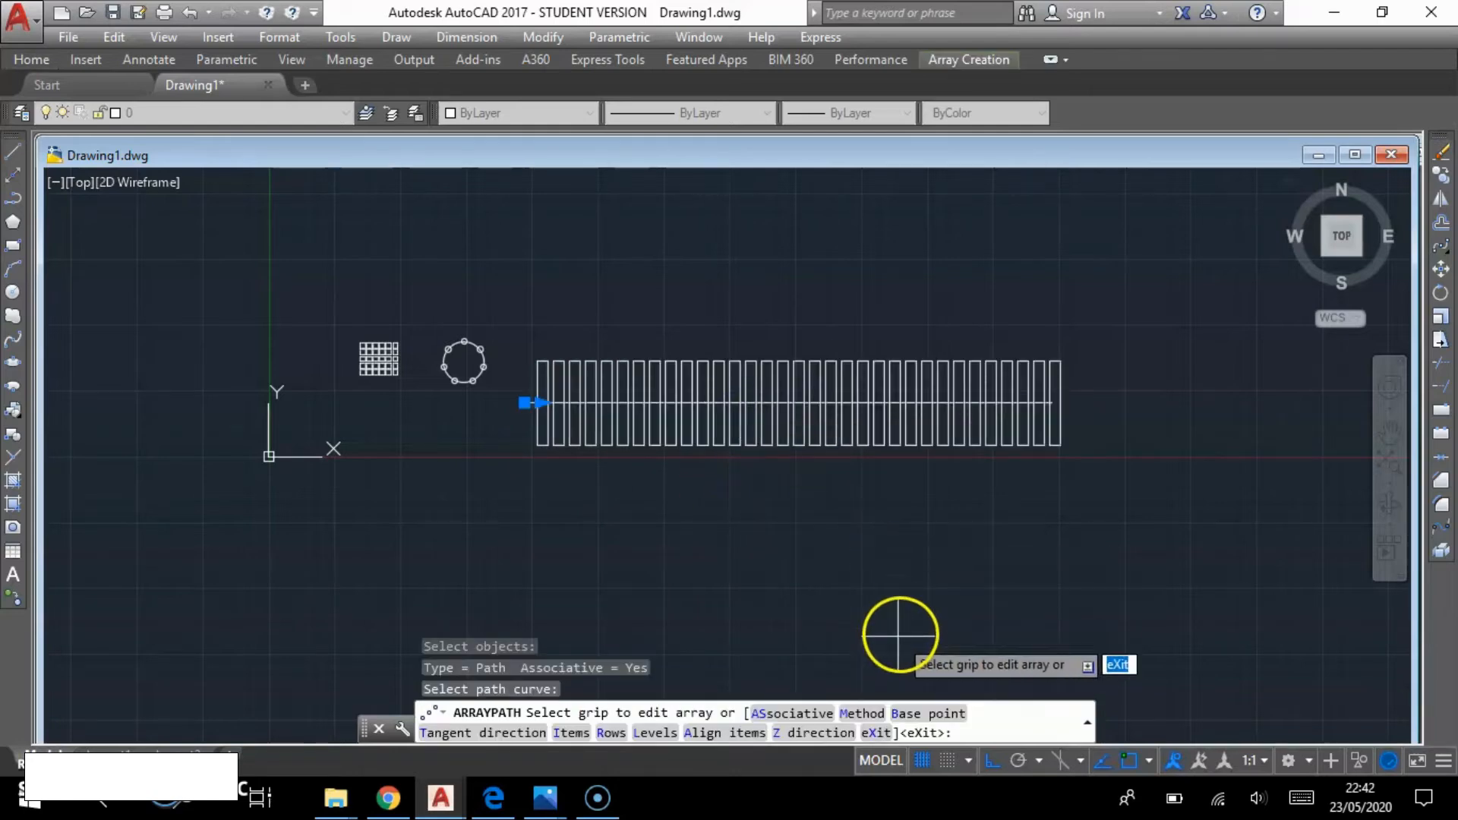
# - Try a distance of 10 between the items of the path array
pyautogui.click(571, 733)
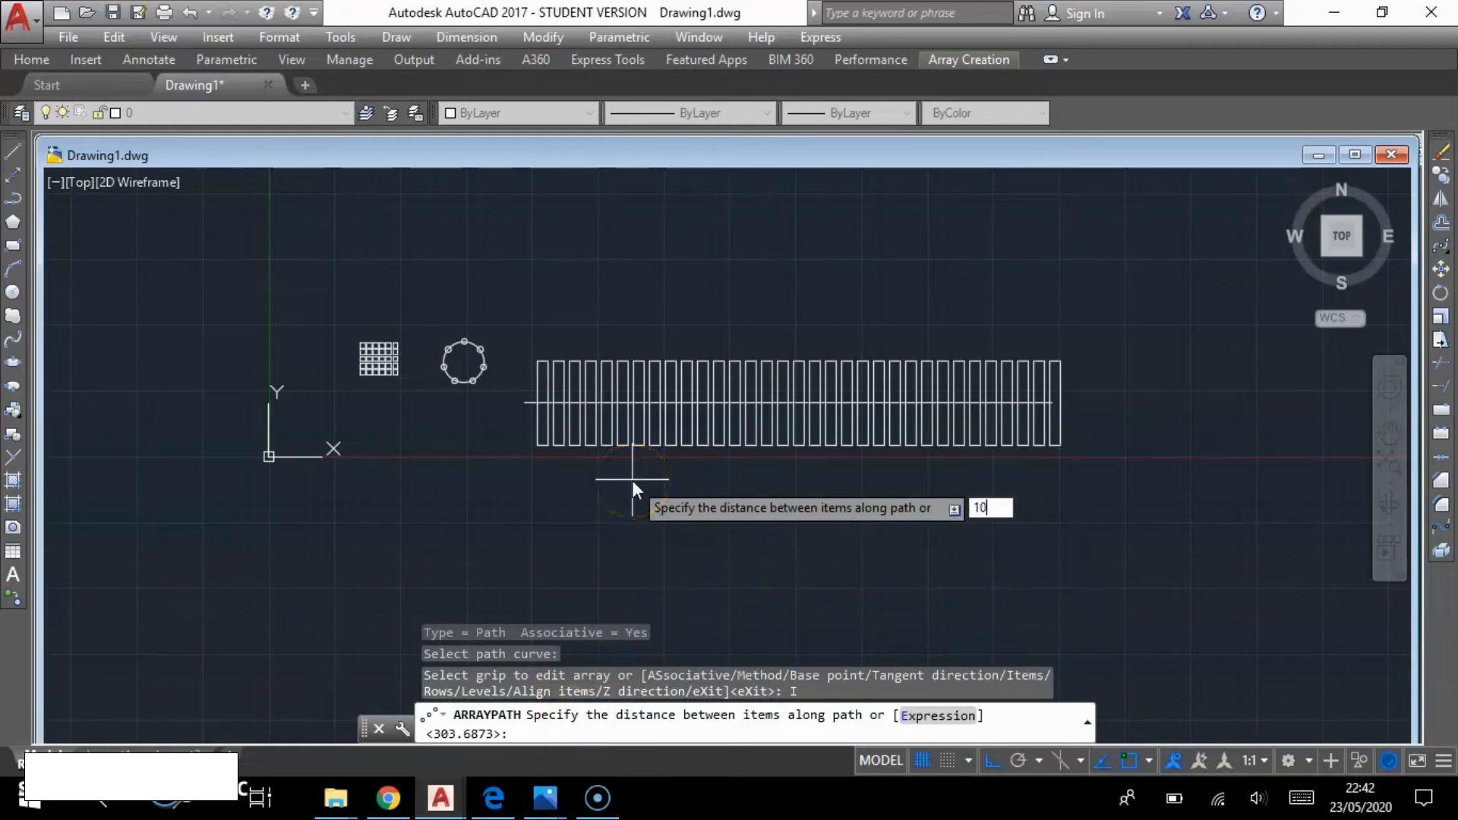
pyautogui.press('Return')
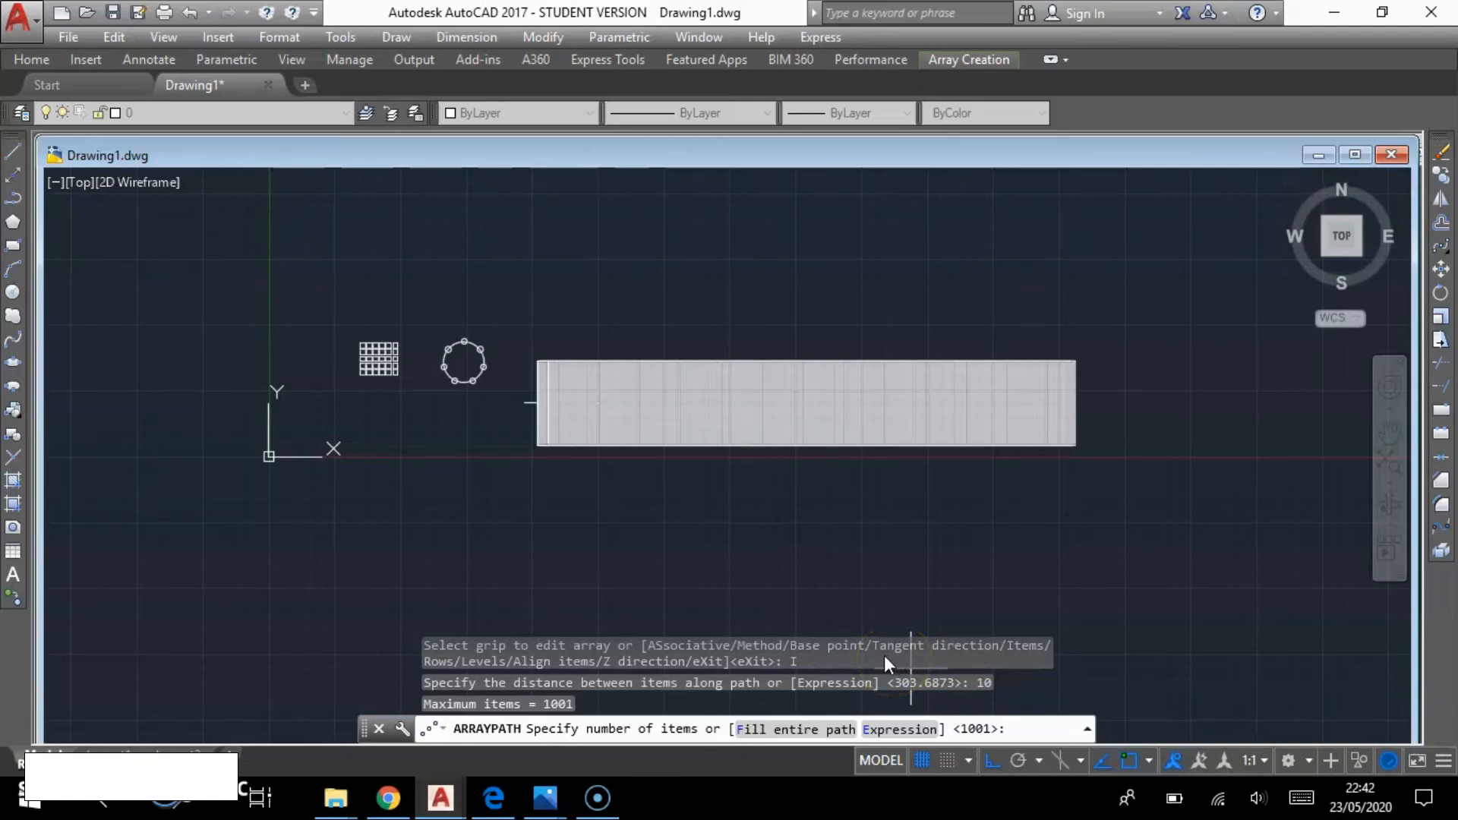
pyautogui.hotkey('ctrl', 'z')
pyautogui.press('Escape')
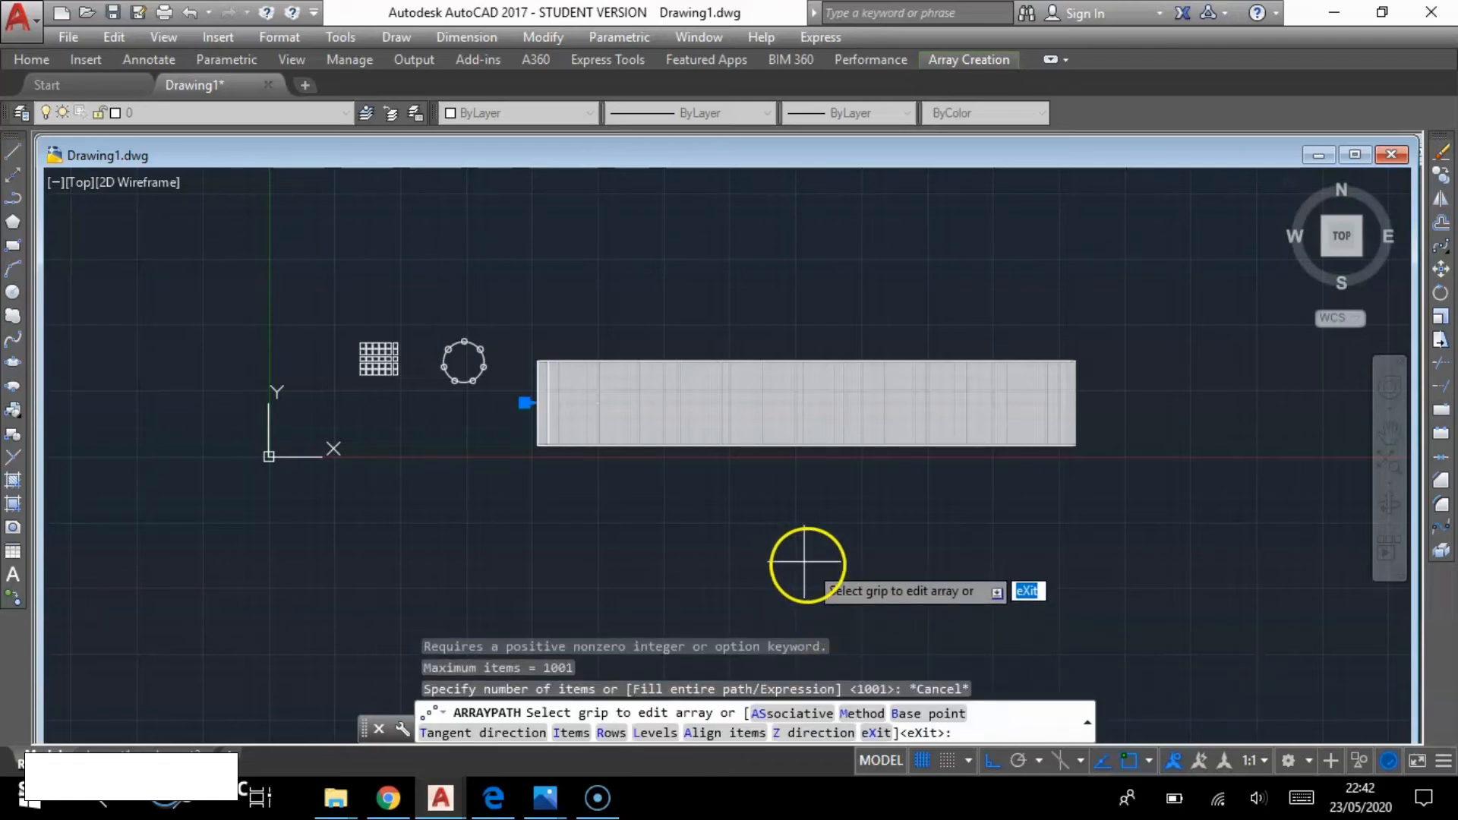
# - Cancel the array editing and undo the path array, leaving only the original narrow rectangle and the line
pyautogui.hotkey('ctrl', 'z')
pyautogui.hotkey('ctrl', 'z')
pyautogui.hotkey('ctrl', 'z')
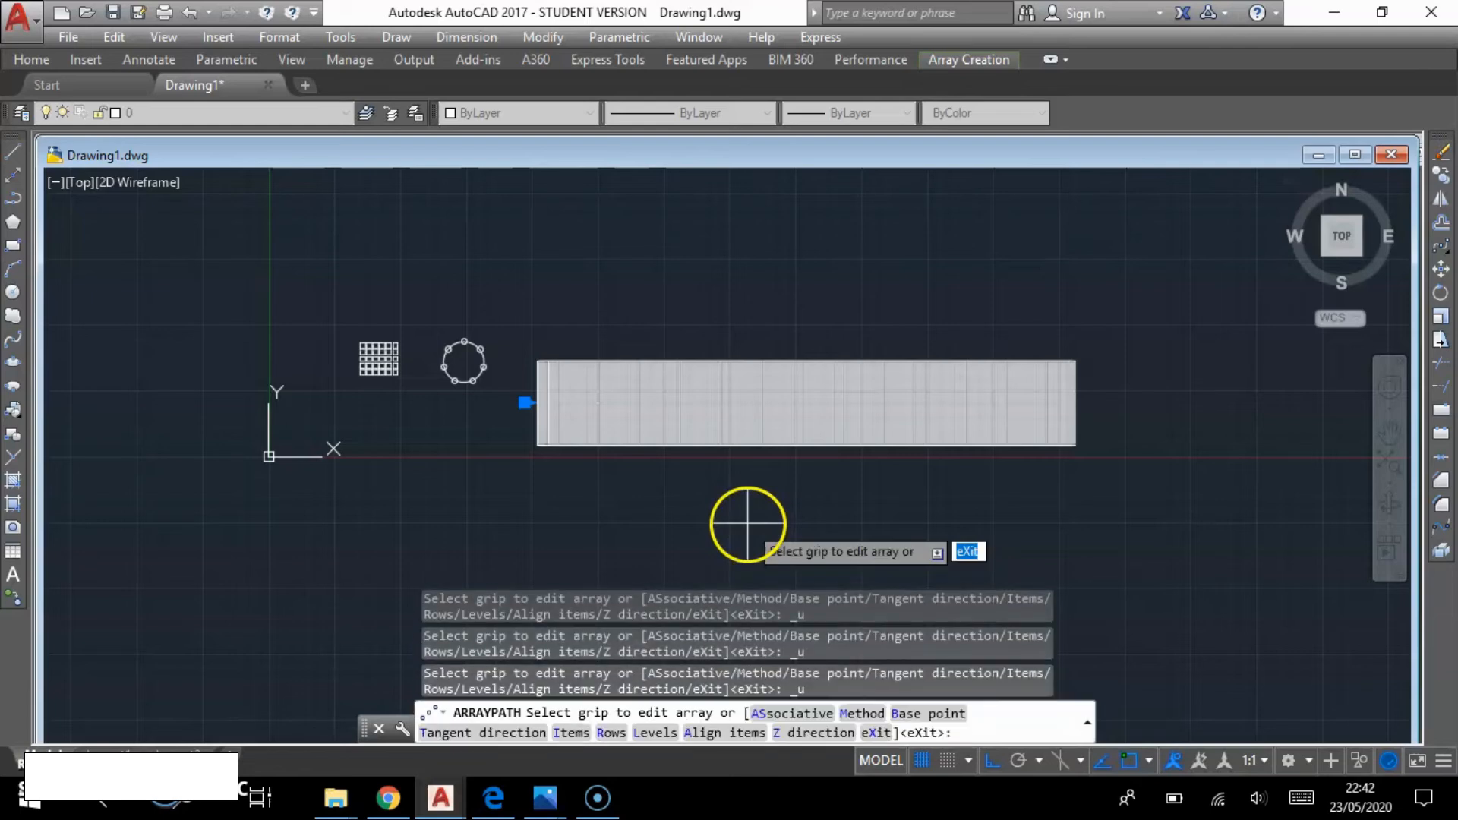
pyautogui.press('Escape')
pyautogui.press('Escape')
pyautogui.press('Escape')
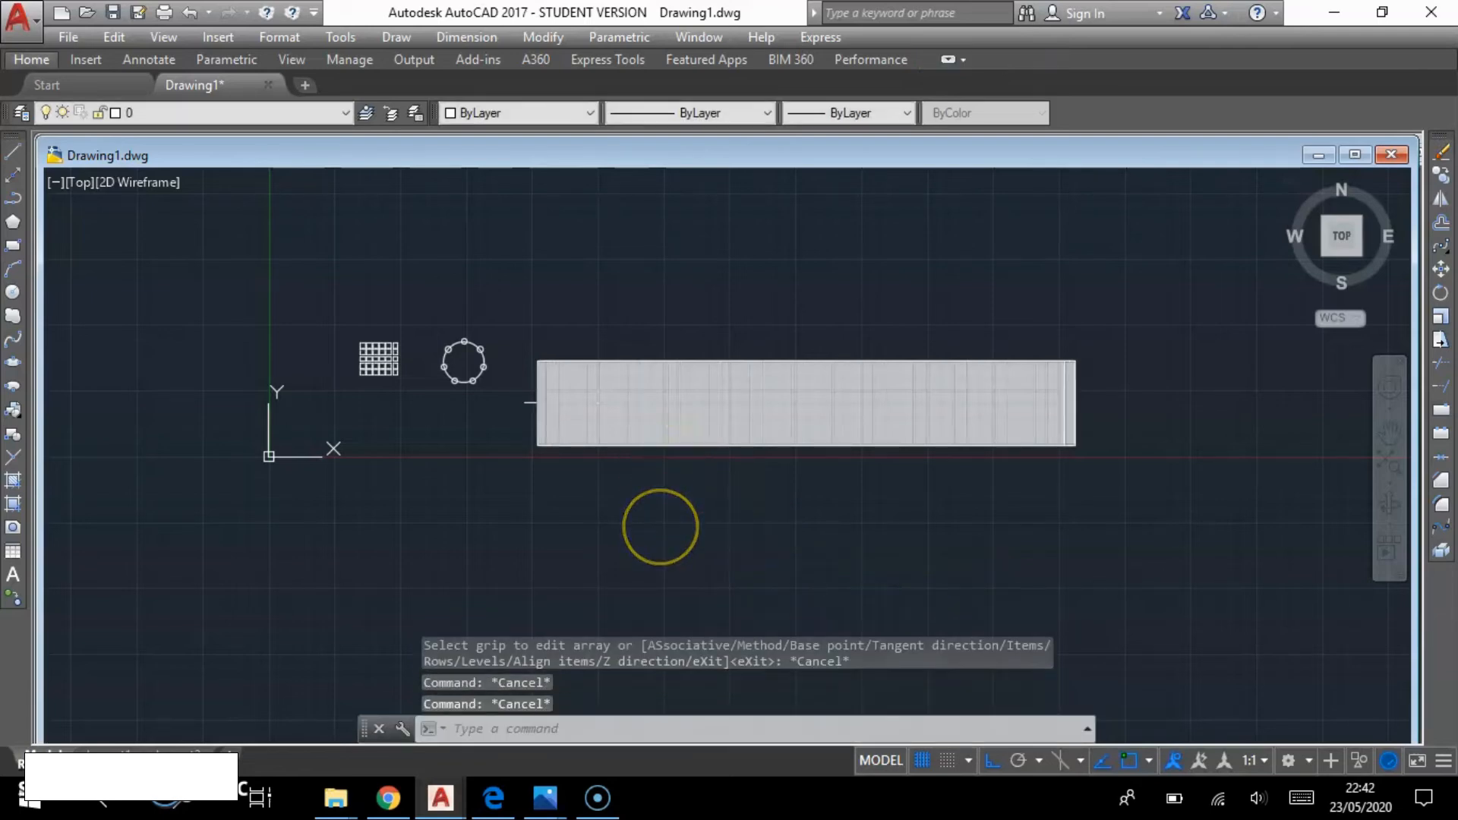
pyautogui.hotkey('ctrl', 'z')
pyautogui.moveTo(644, 481); pyautogui.dragTo(634, 488, button='middle')
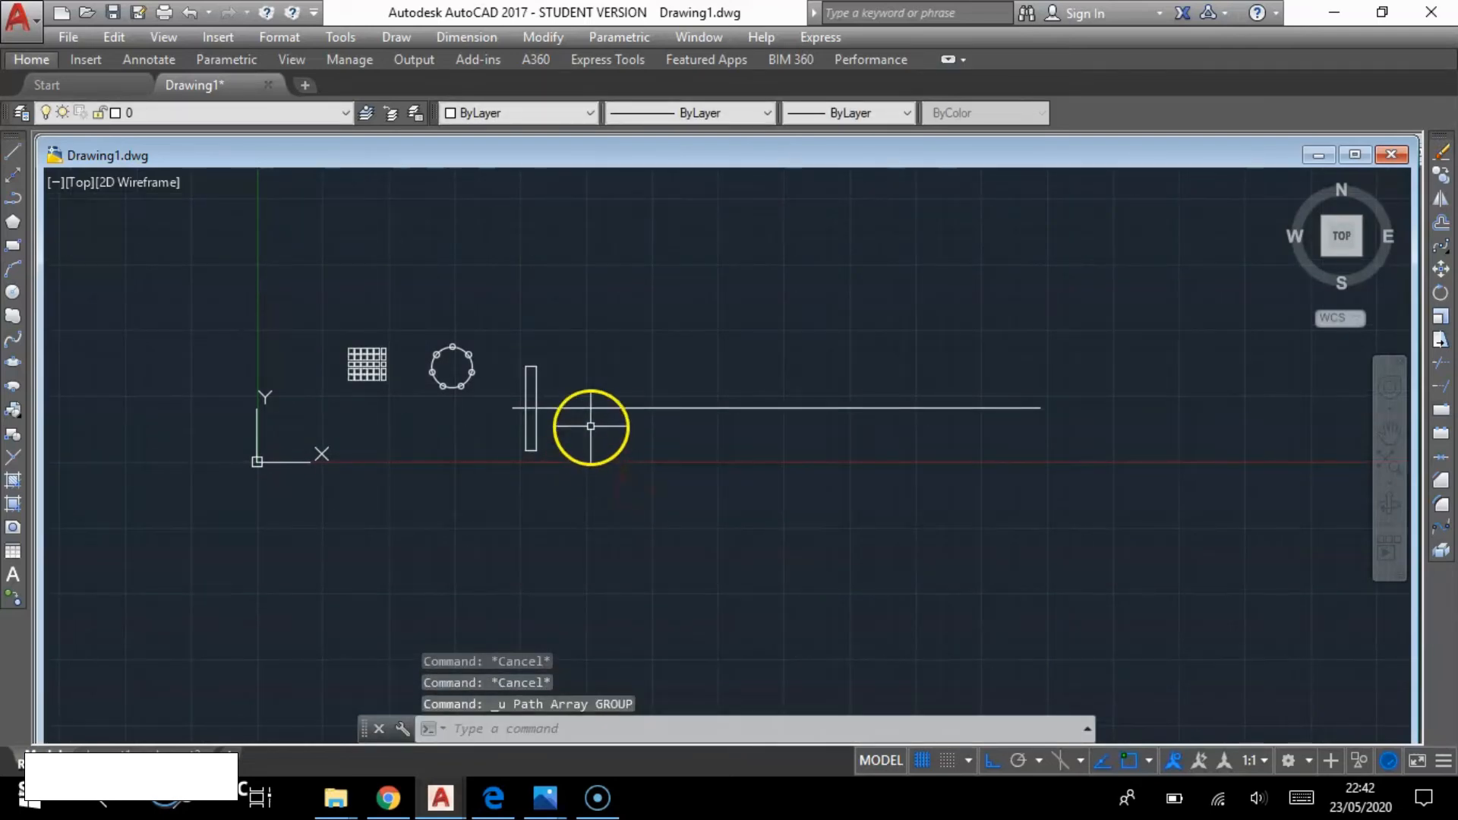
pyautogui.moveTo(589, 440); pyautogui.dragTo(576, 453, button='middle')
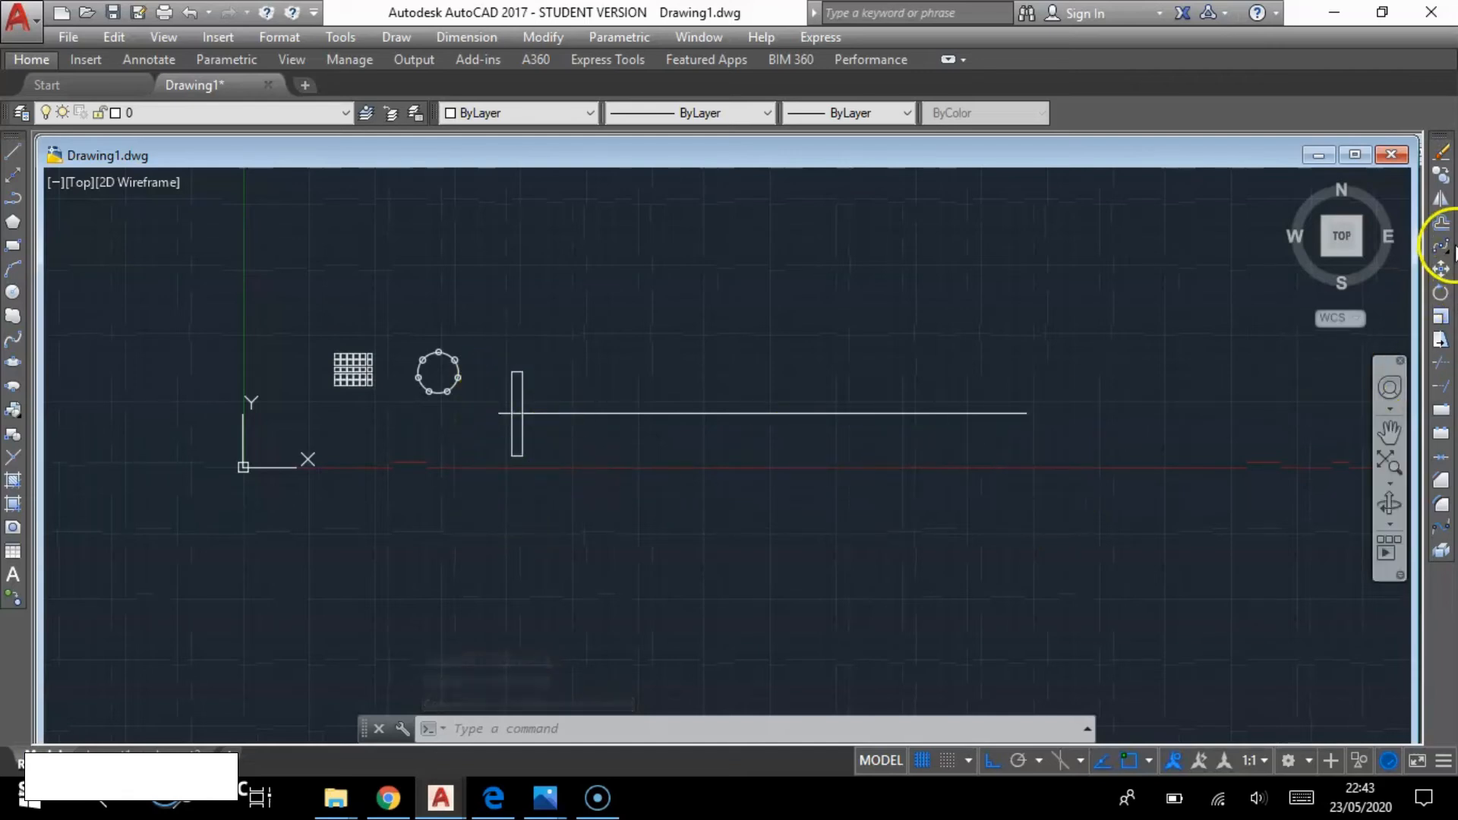
# - Create a path array of the narrow upright rectangle again, using the long horizontal line as the path curve
pyautogui.click(1442, 247)
pyautogui.click(1388, 252)
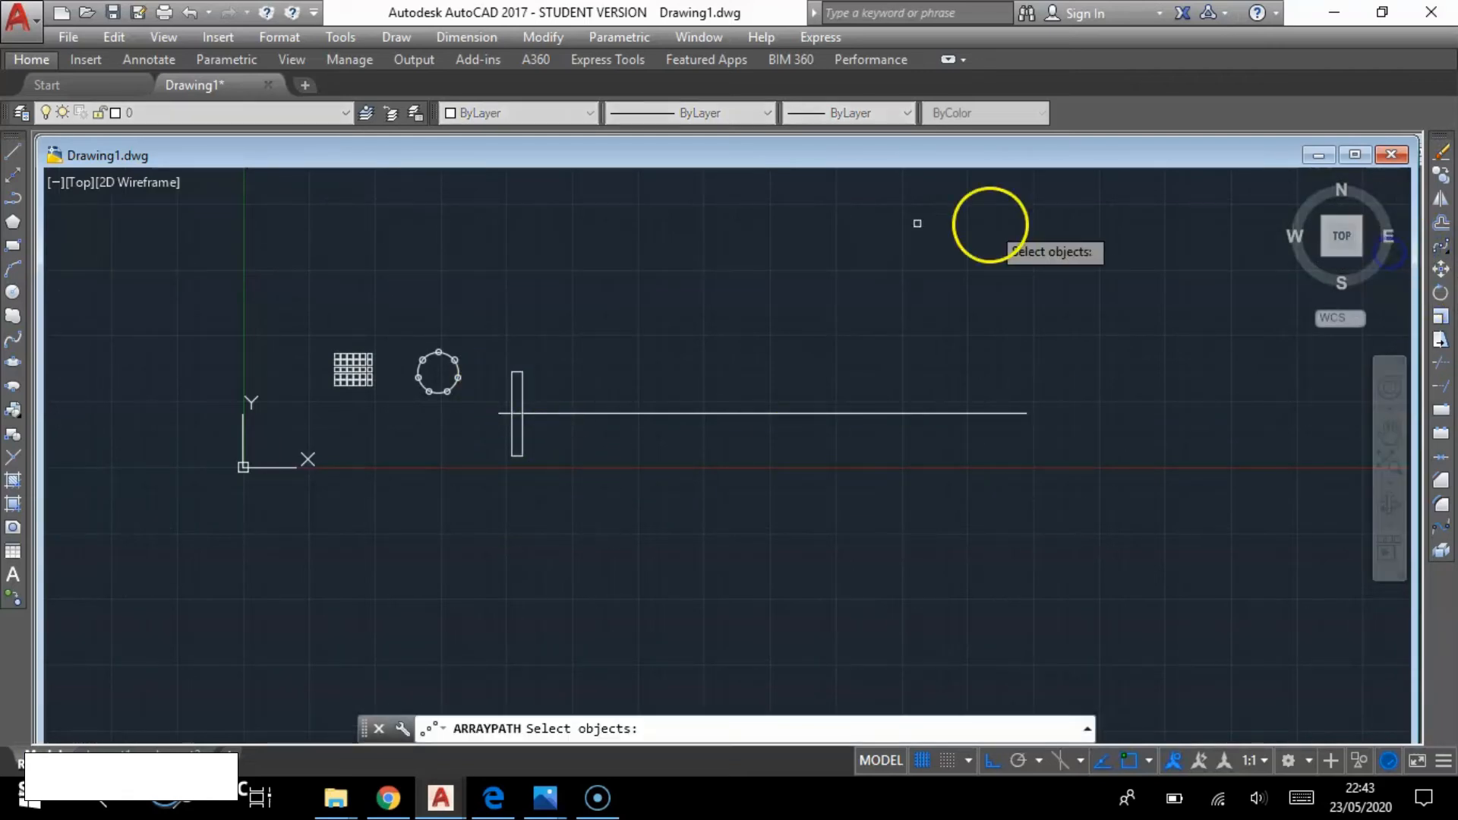
pyautogui.click(559, 482)
pyautogui.click(503, 444)
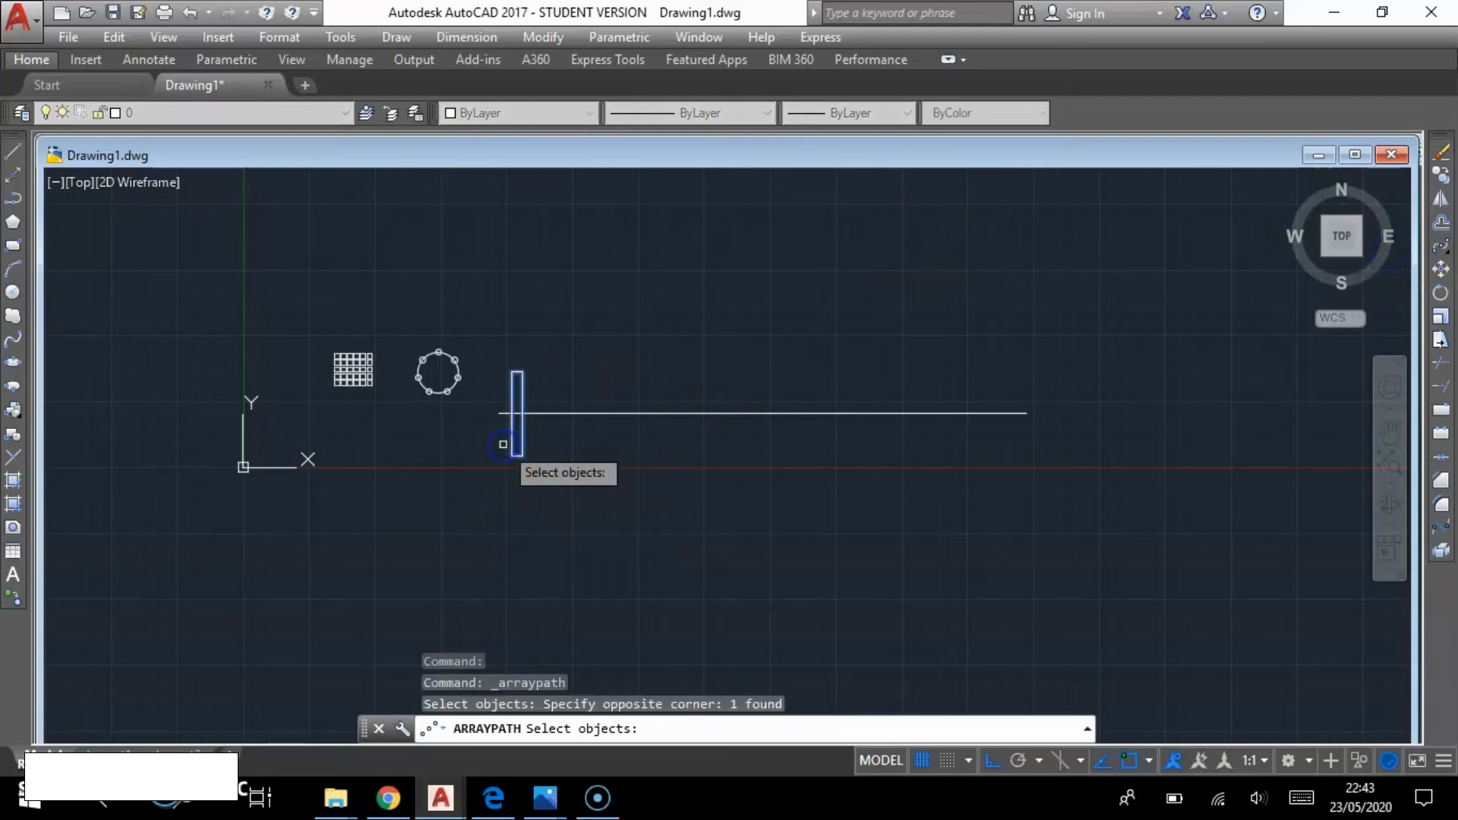
pyautogui.press('Return')
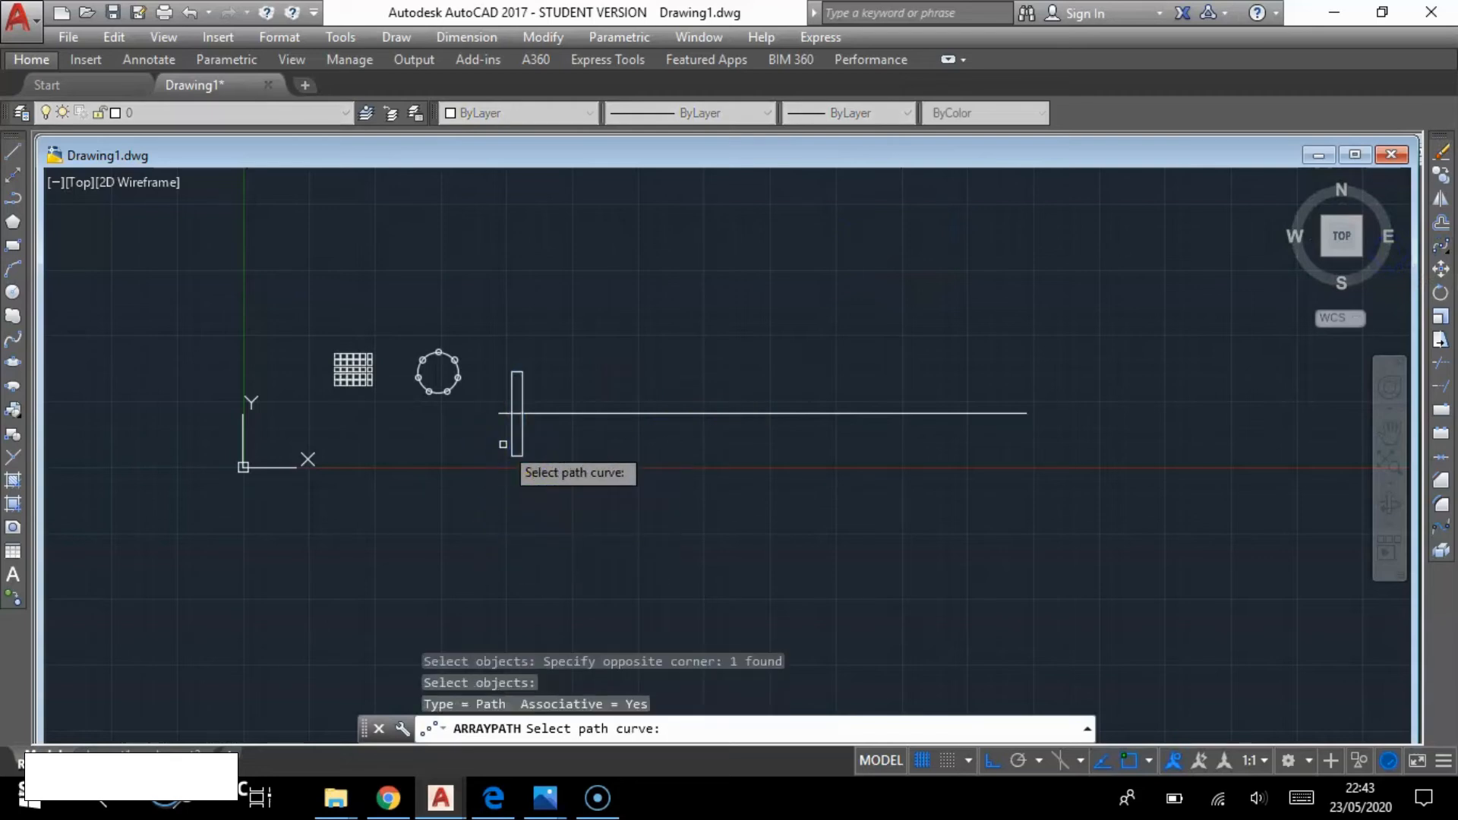
pyautogui.click(675, 414)
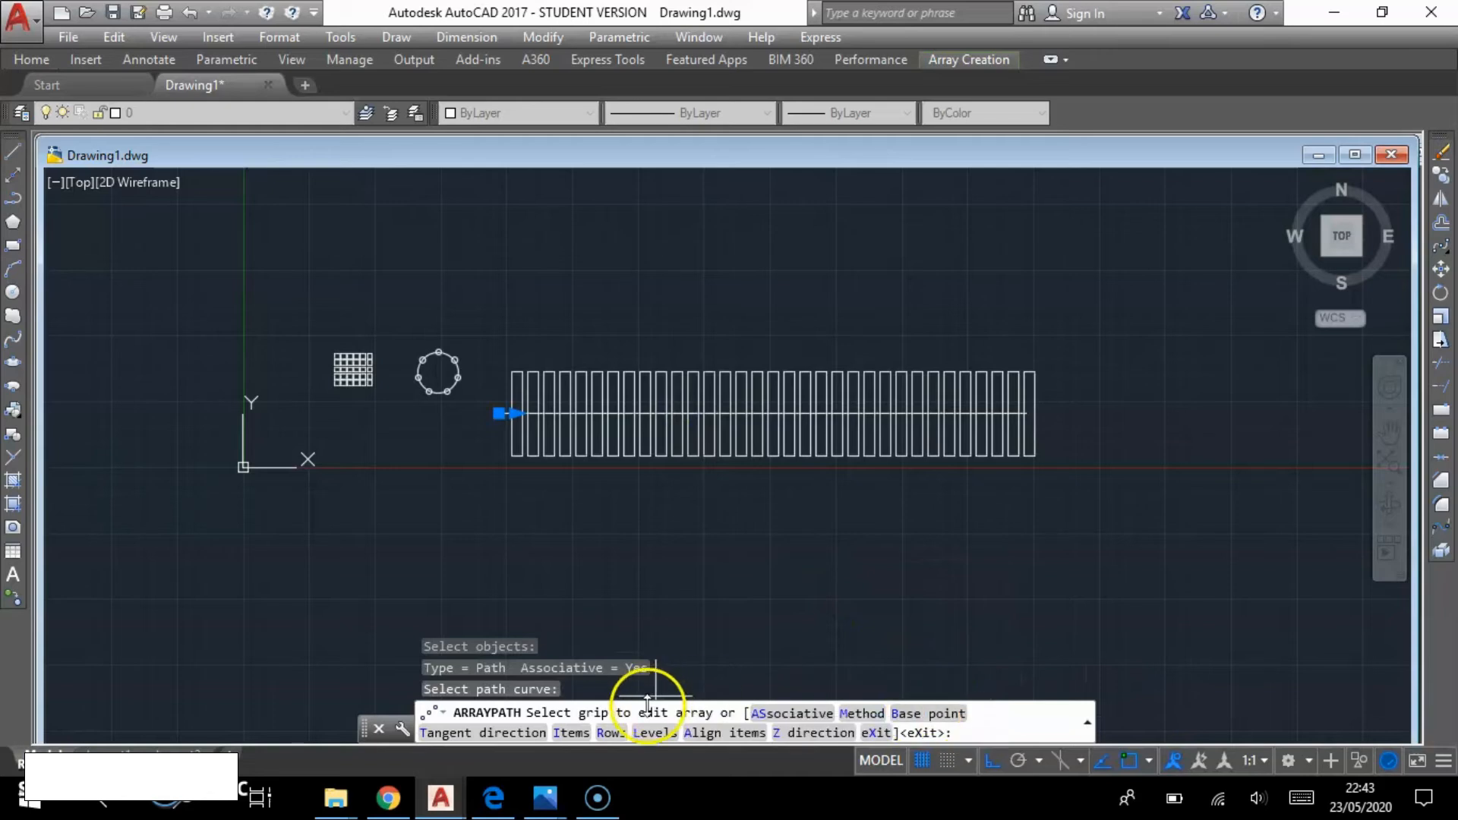
# - Set the path array's item spacing to 5000 and its number of items to 2
pyautogui.click(570, 733)
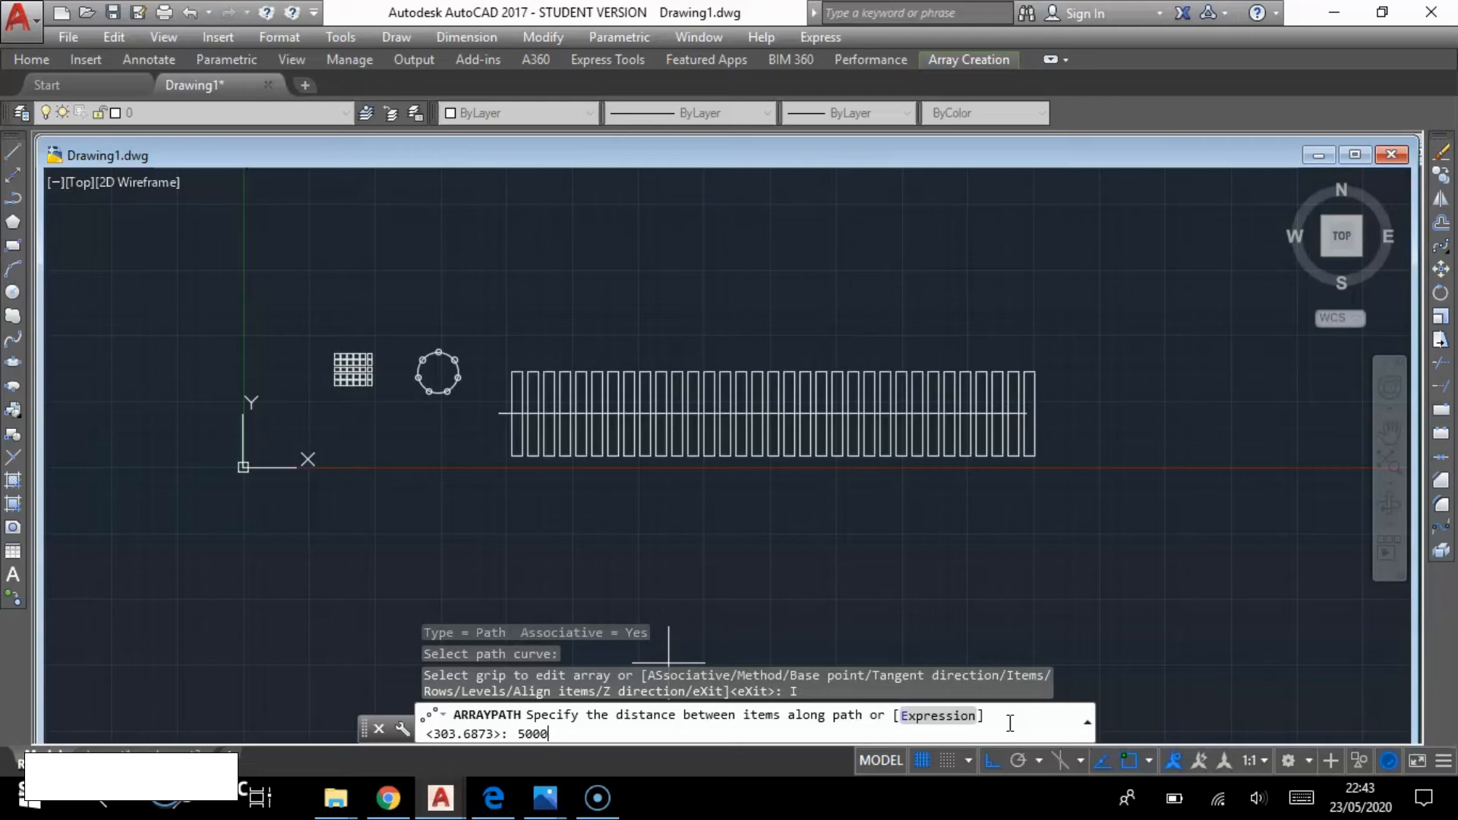
pyautogui.press('Return')
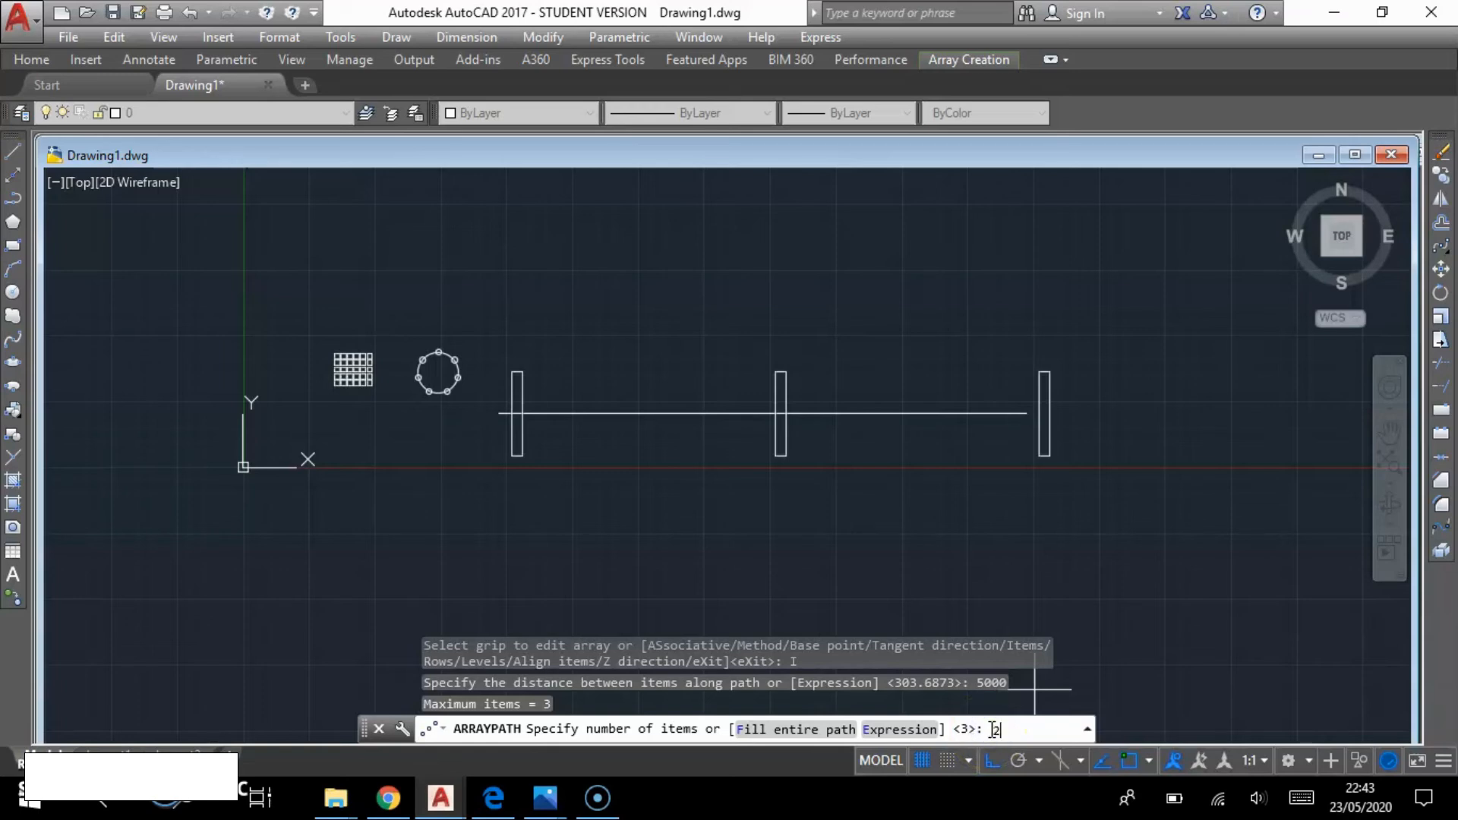
pyautogui.press('Return')
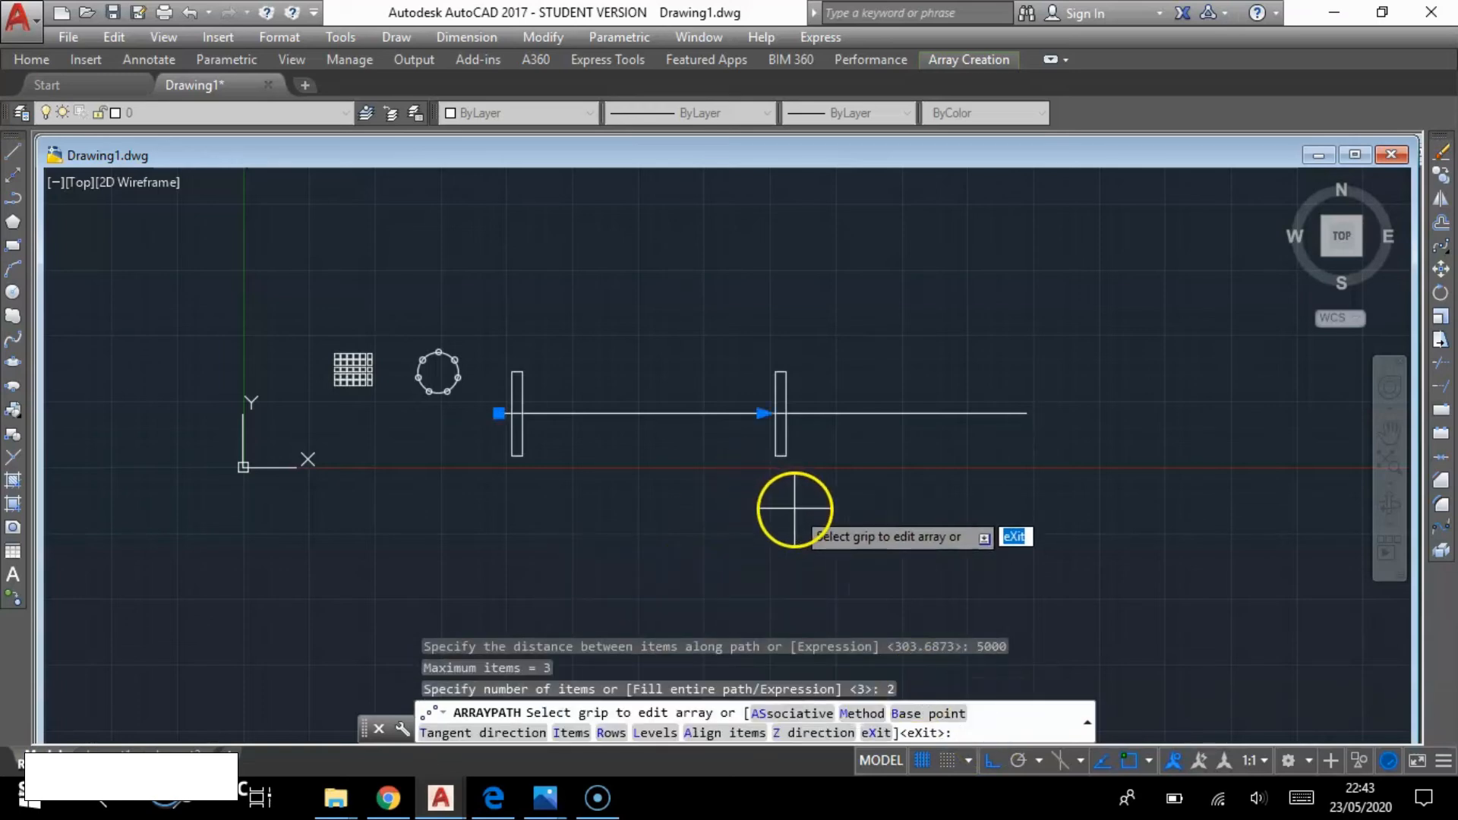
# - Change the path array's item spacing to 500 and its number of items to 10
pyautogui.moveTo(782, 508); pyautogui.dragTo(771, 492, button='middle')
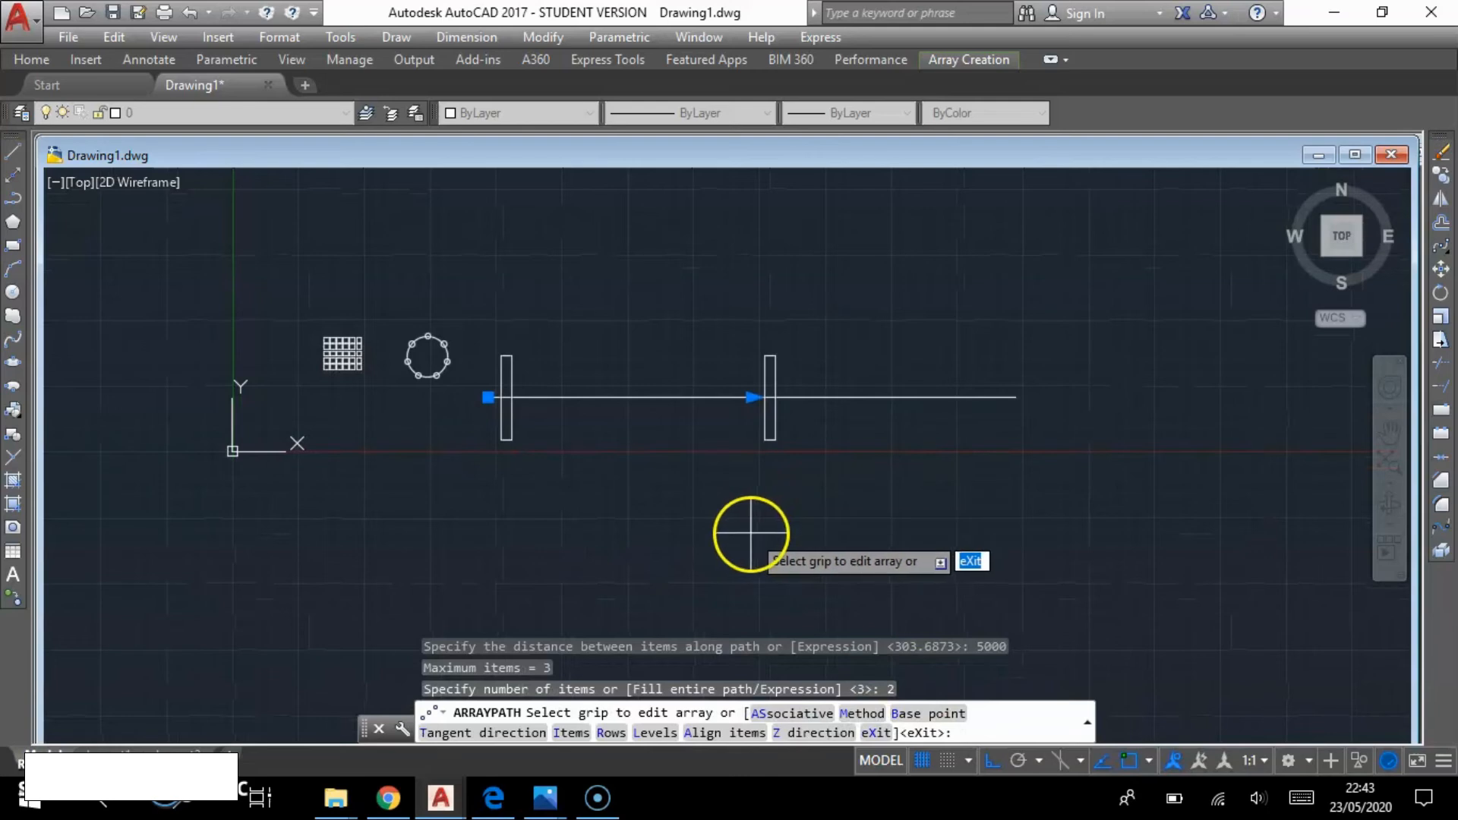
pyautogui.click(577, 732)
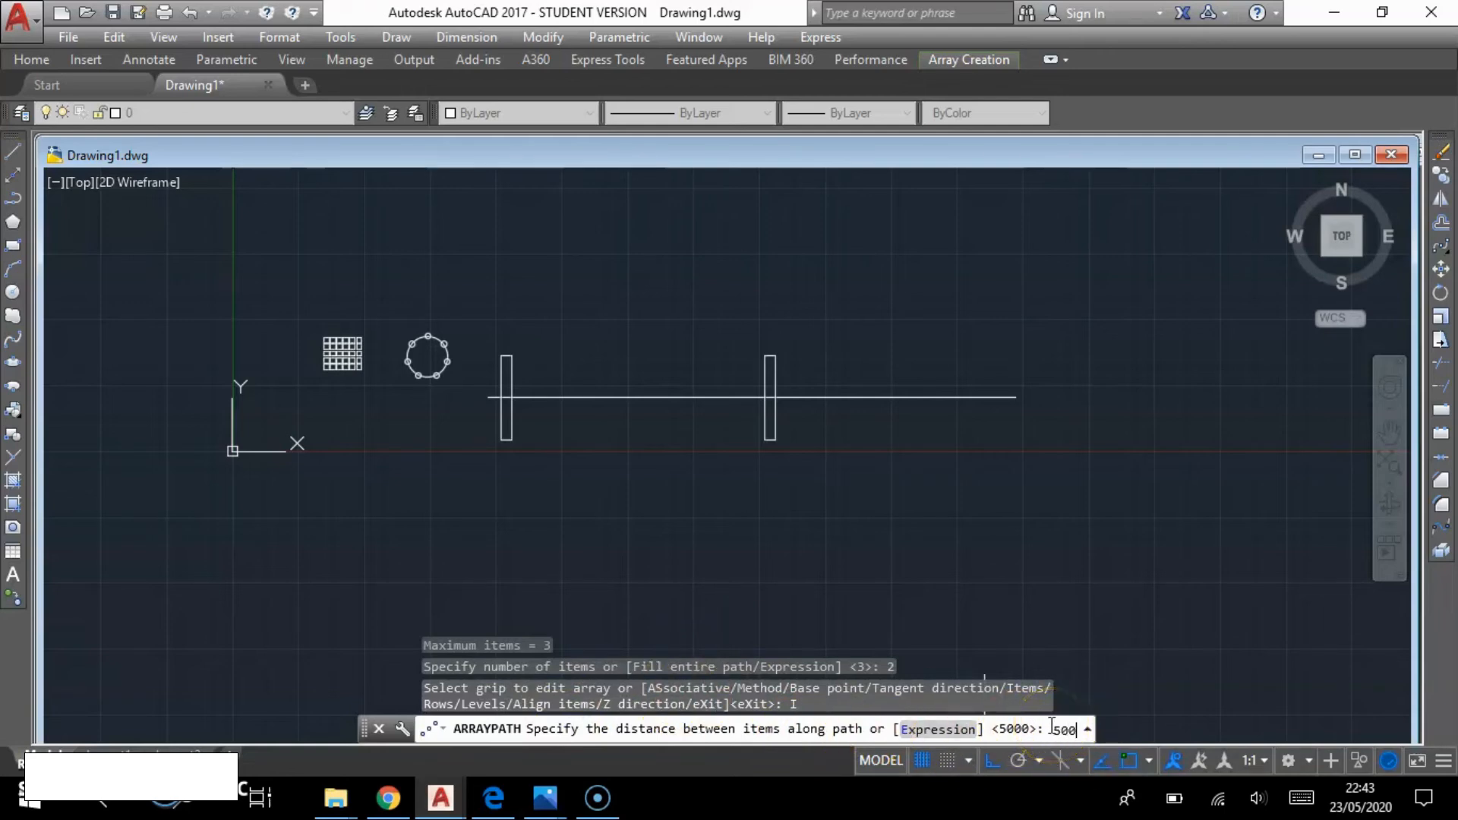
pyautogui.press('Return')
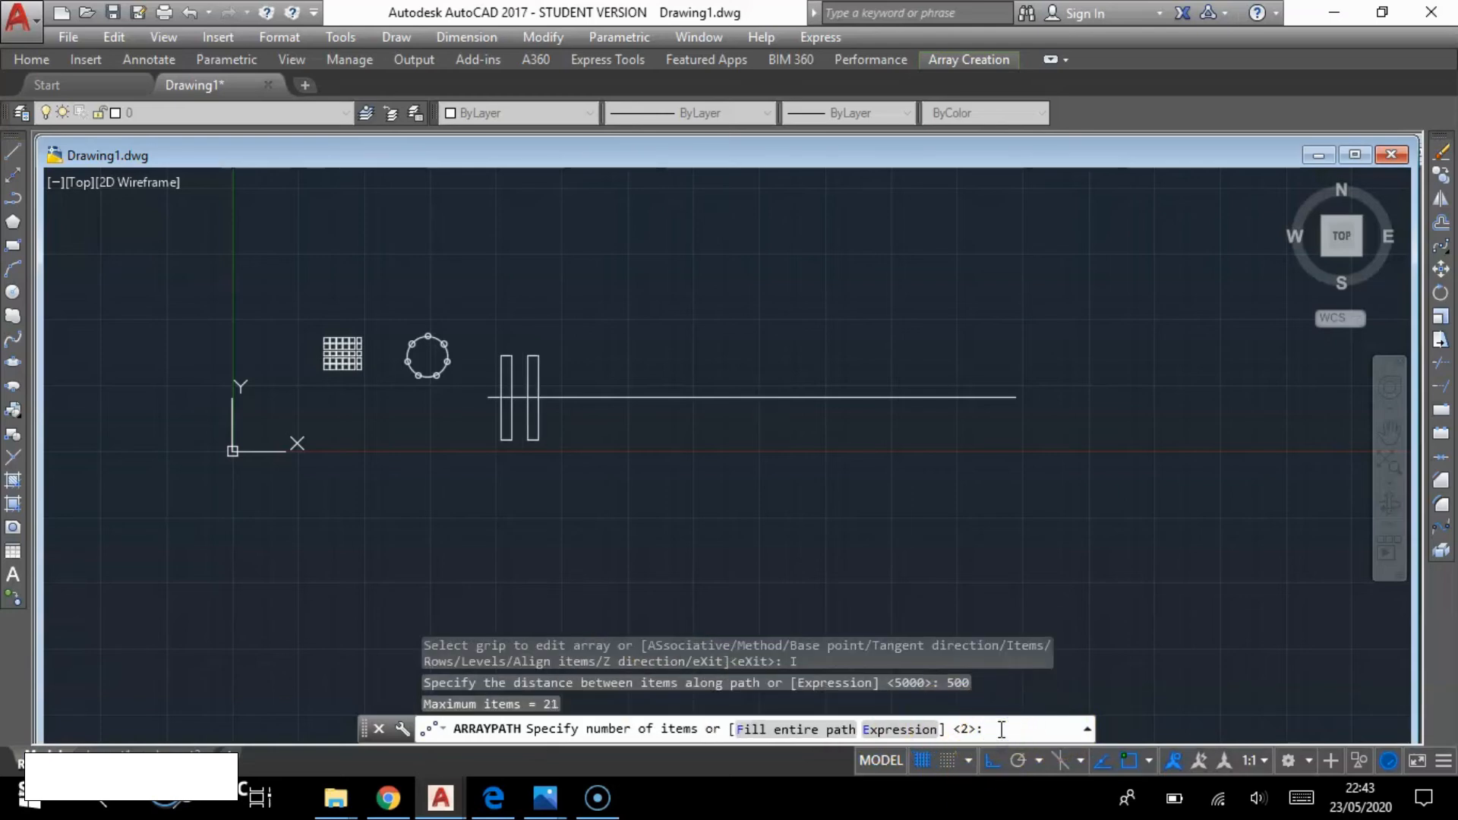
pyautogui.write('10')
pyautogui.press('Return')
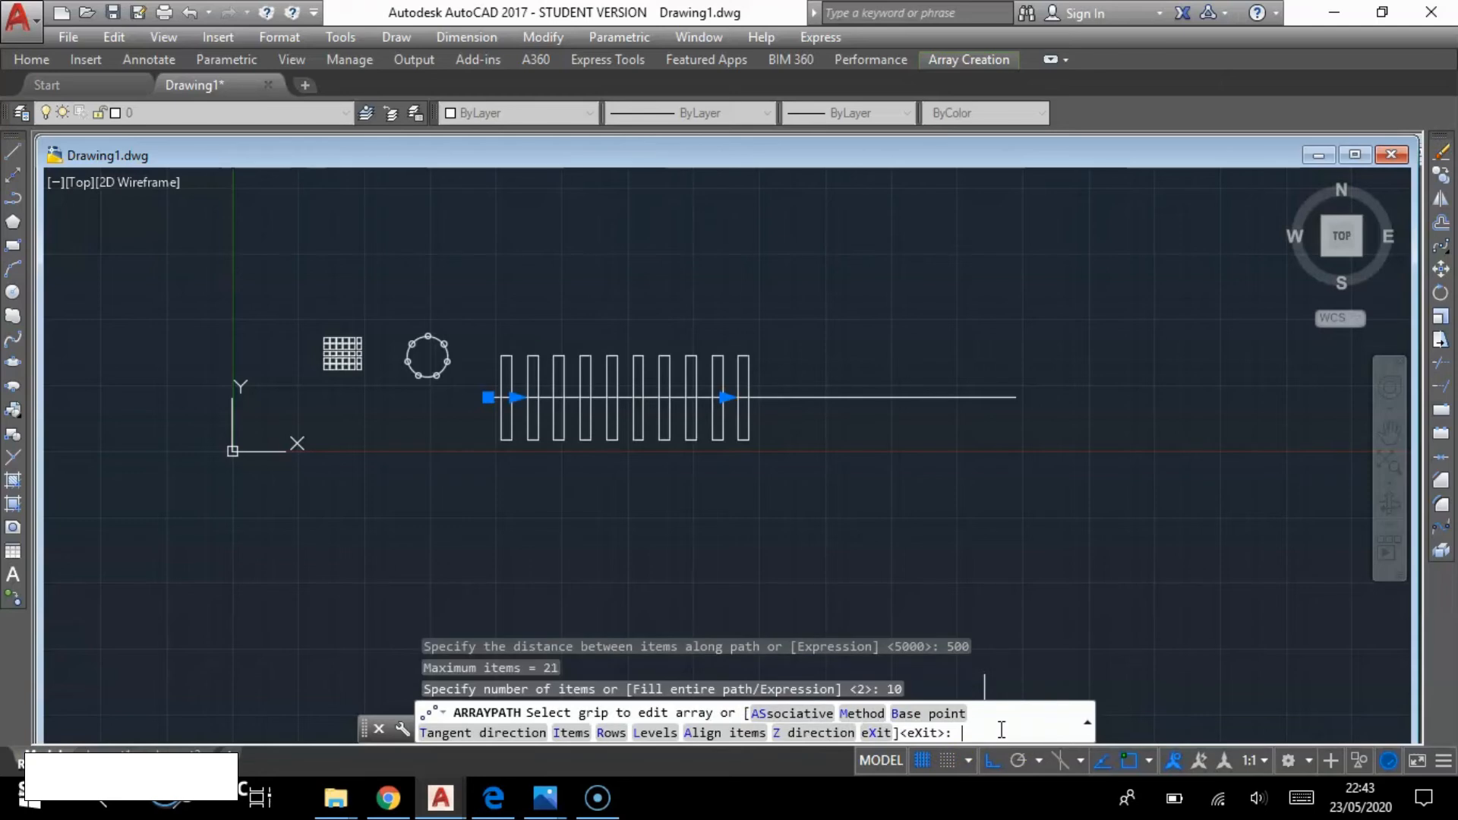
# - Extend the path array graphically along the line to 17 rectangles, with object snap off
pyautogui.moveTo(790, 498)
pyautogui.mouseDown(button='middle')
pyautogui.moveTo(804, 530)
pyautogui.moveTo(878, 527)
pyautogui.moveTo(873, 510)
pyautogui.mouseUp(button='middle')
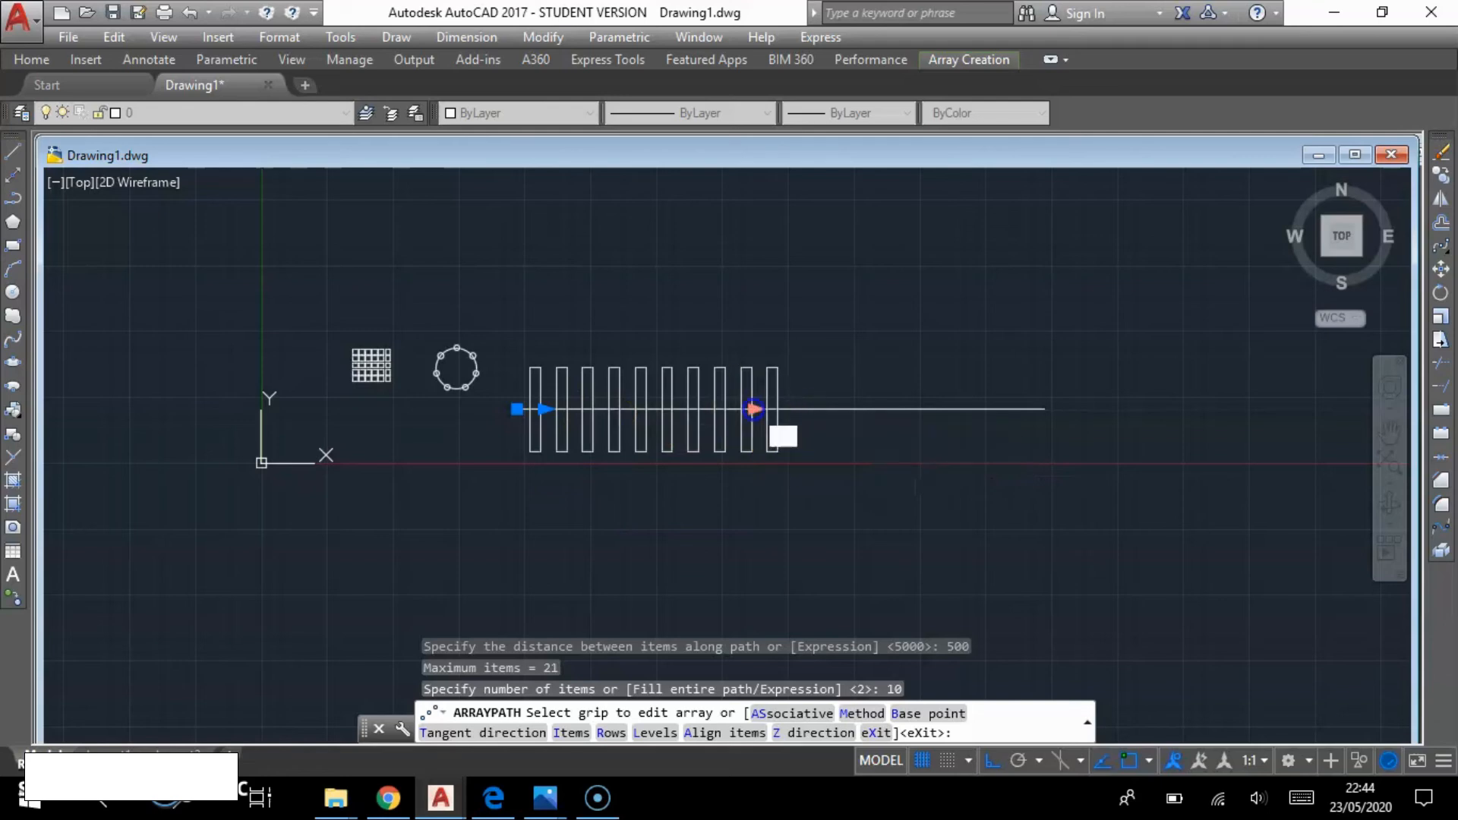
pyautogui.click(751, 408)
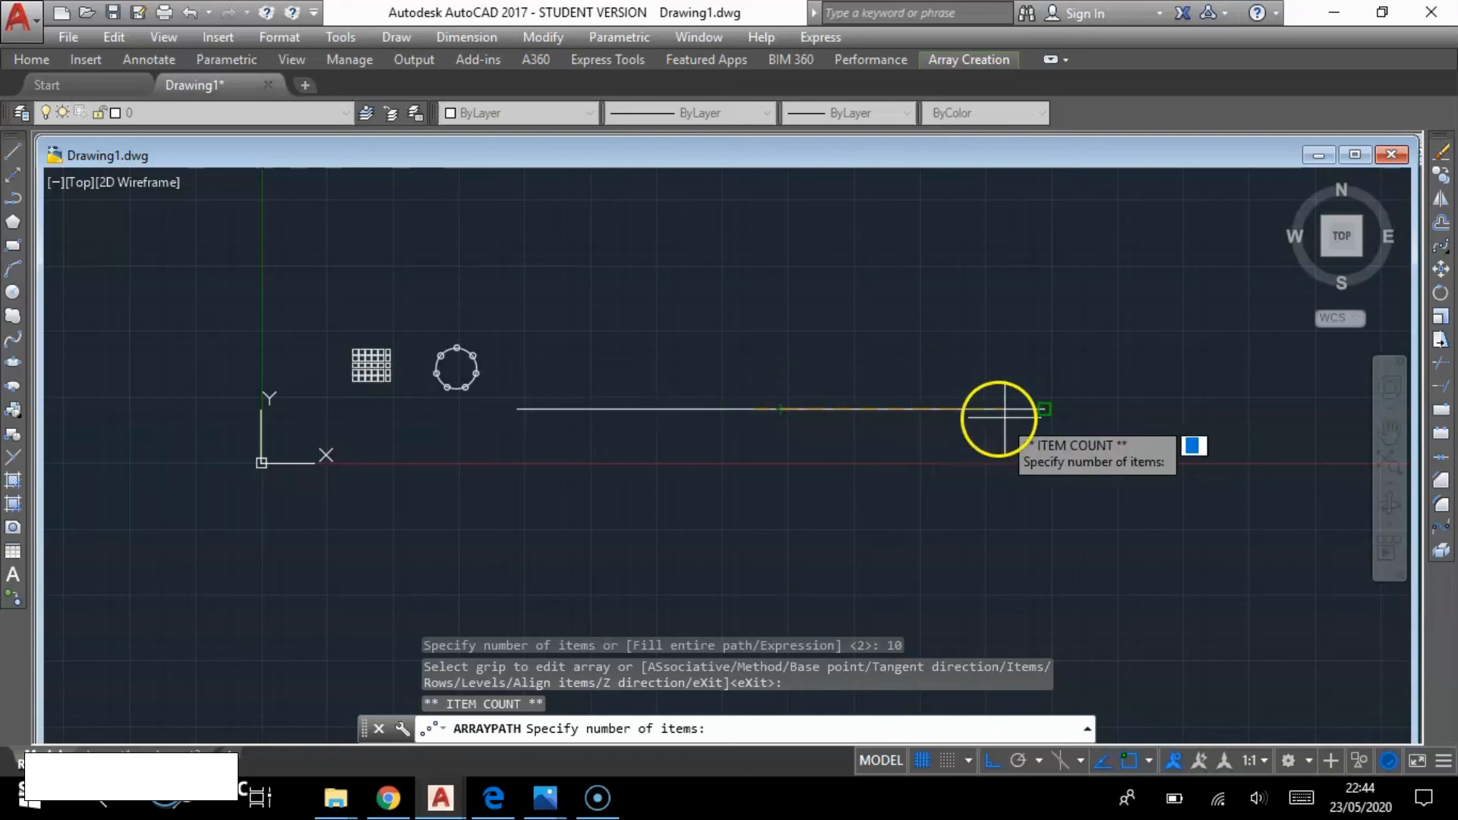
pyautogui.click(909, 417)
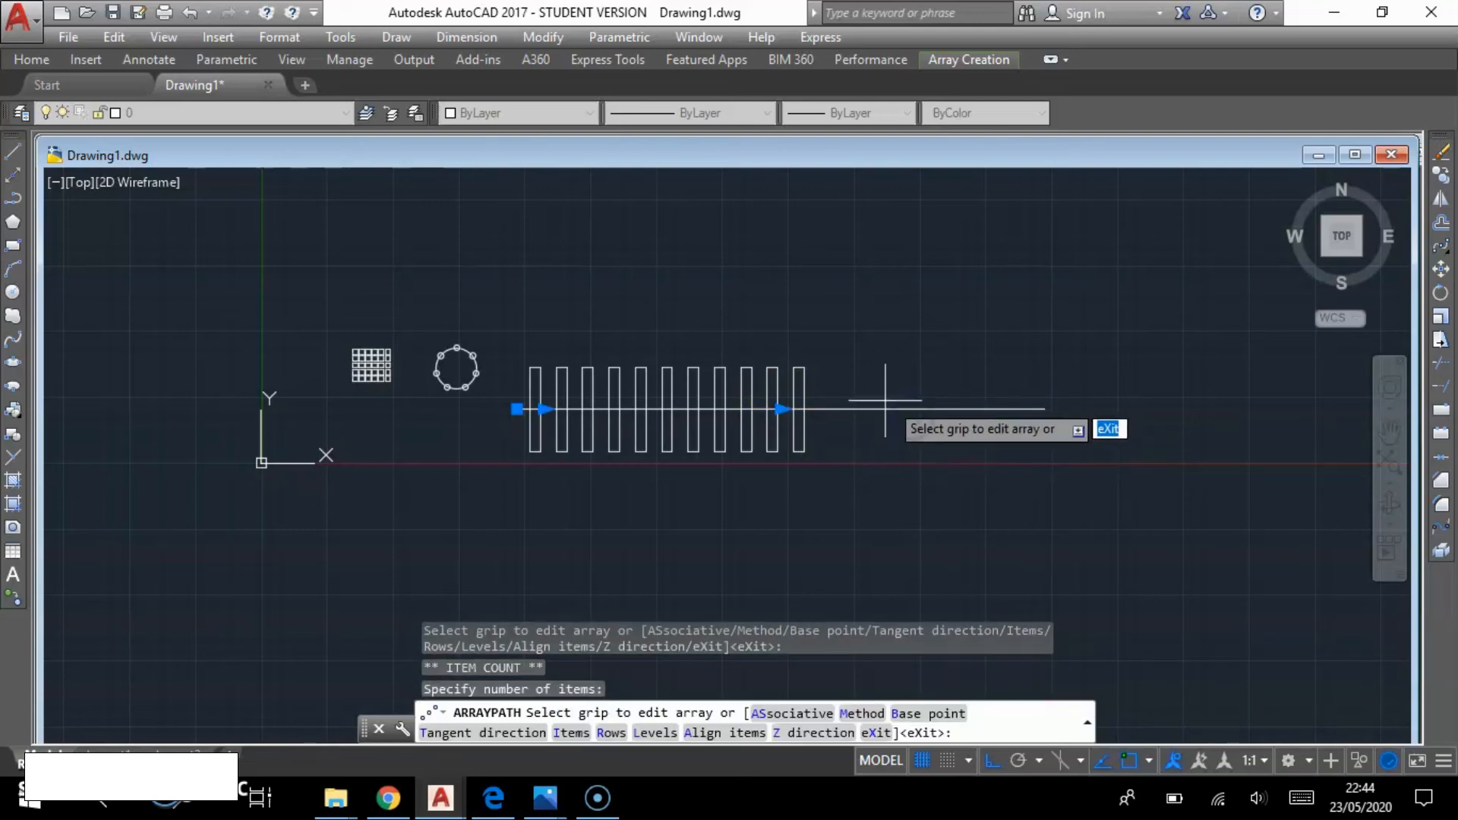
pyautogui.click(782, 409)
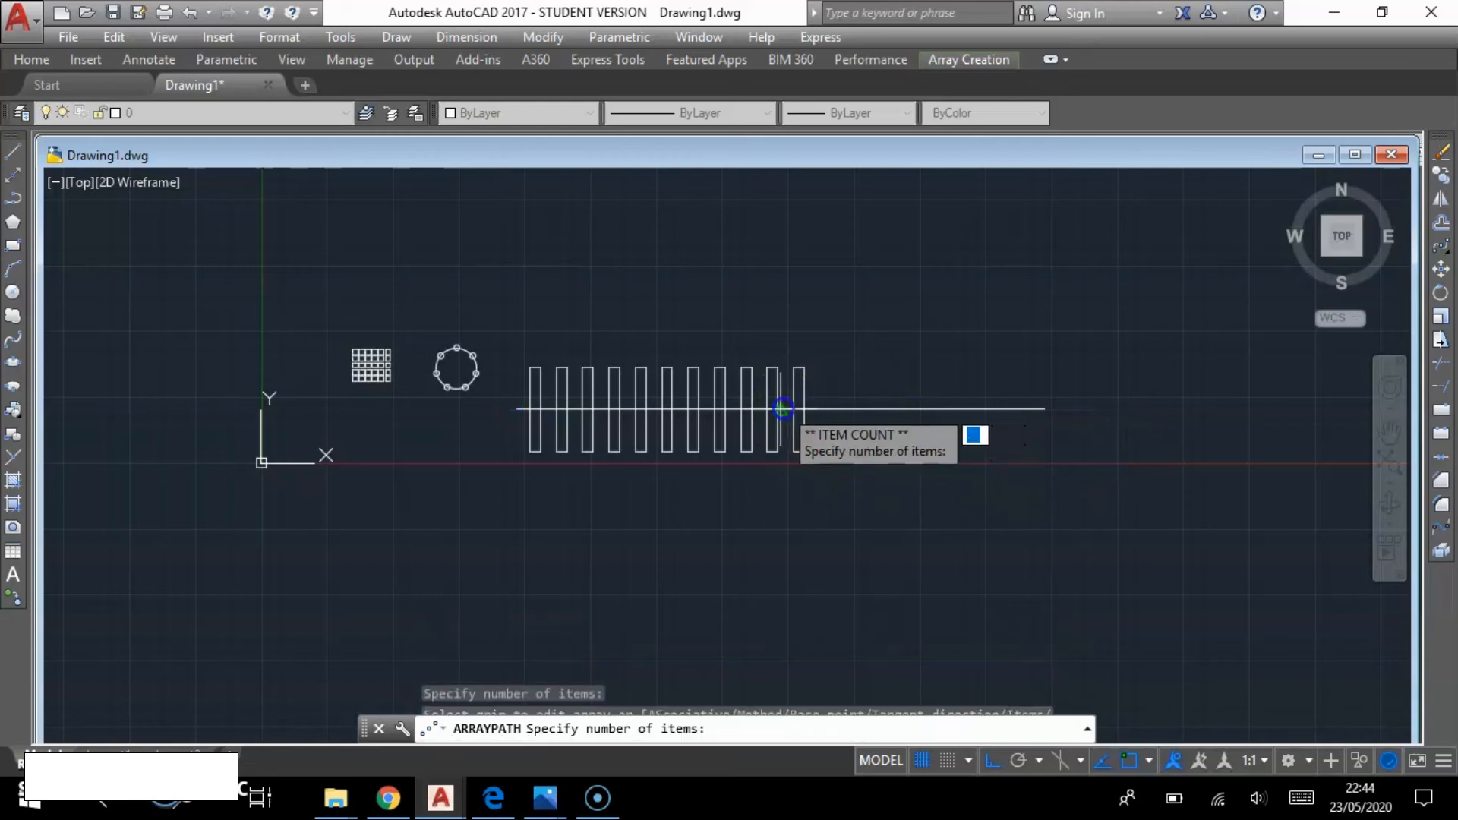
pyautogui.click(900, 414)
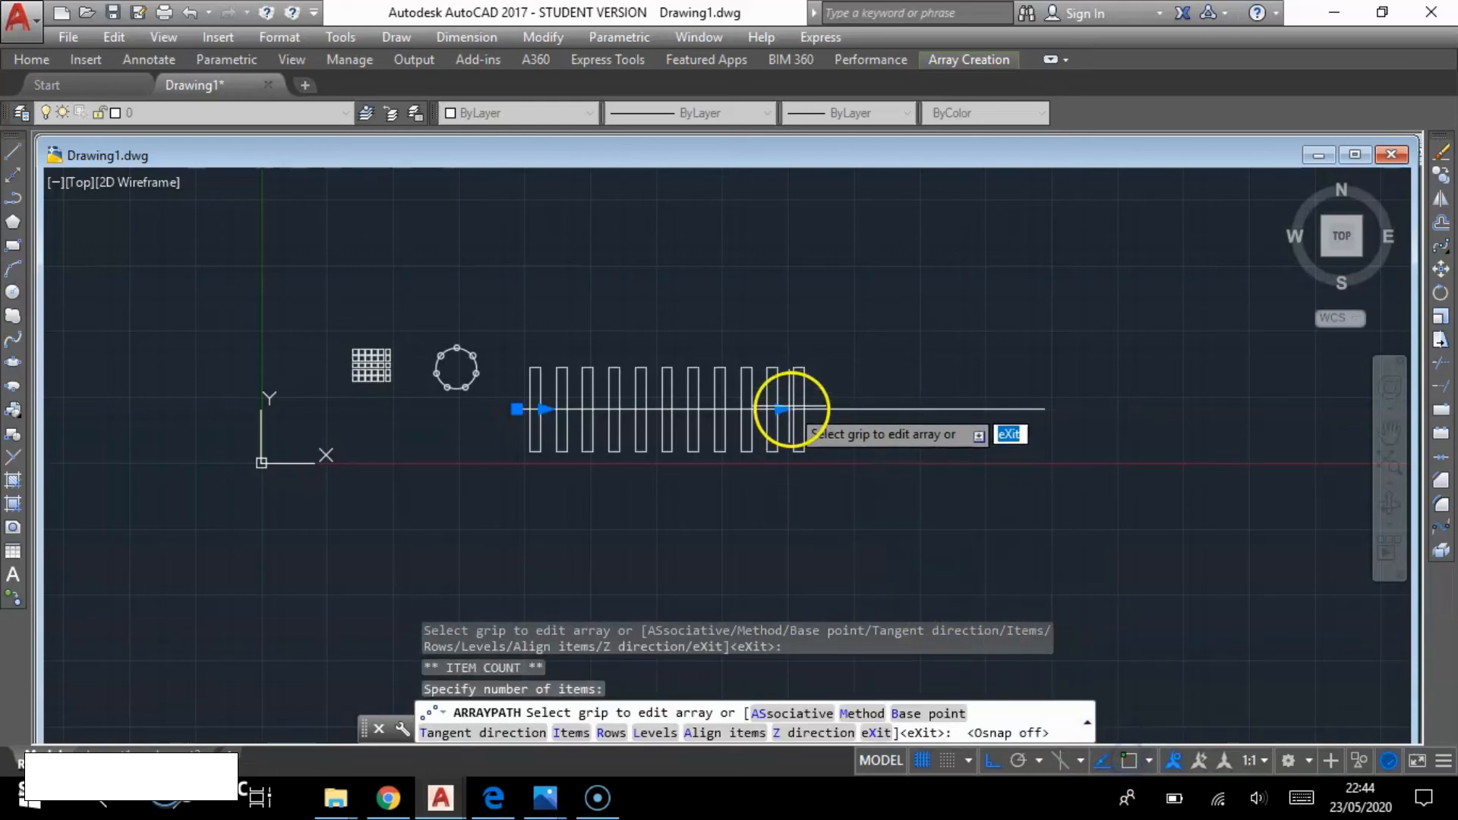
pyautogui.click(782, 409)
pyautogui.click(942, 413)
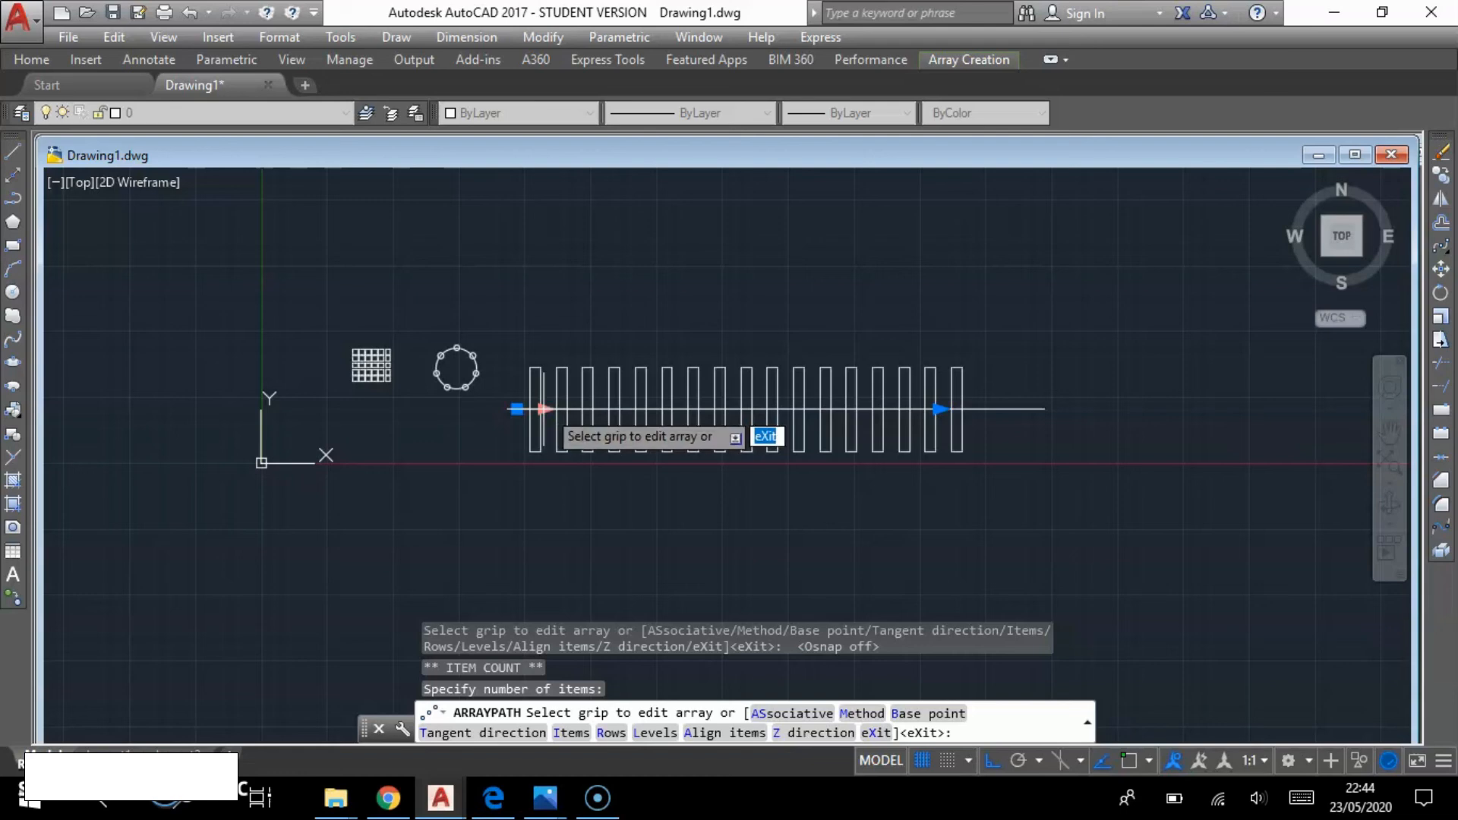
# - Widen the spacing between the arrayed rectangles graphically until the last one sits just past the line's far end
pyautogui.click(544, 410)
pyautogui.press('ctrl')
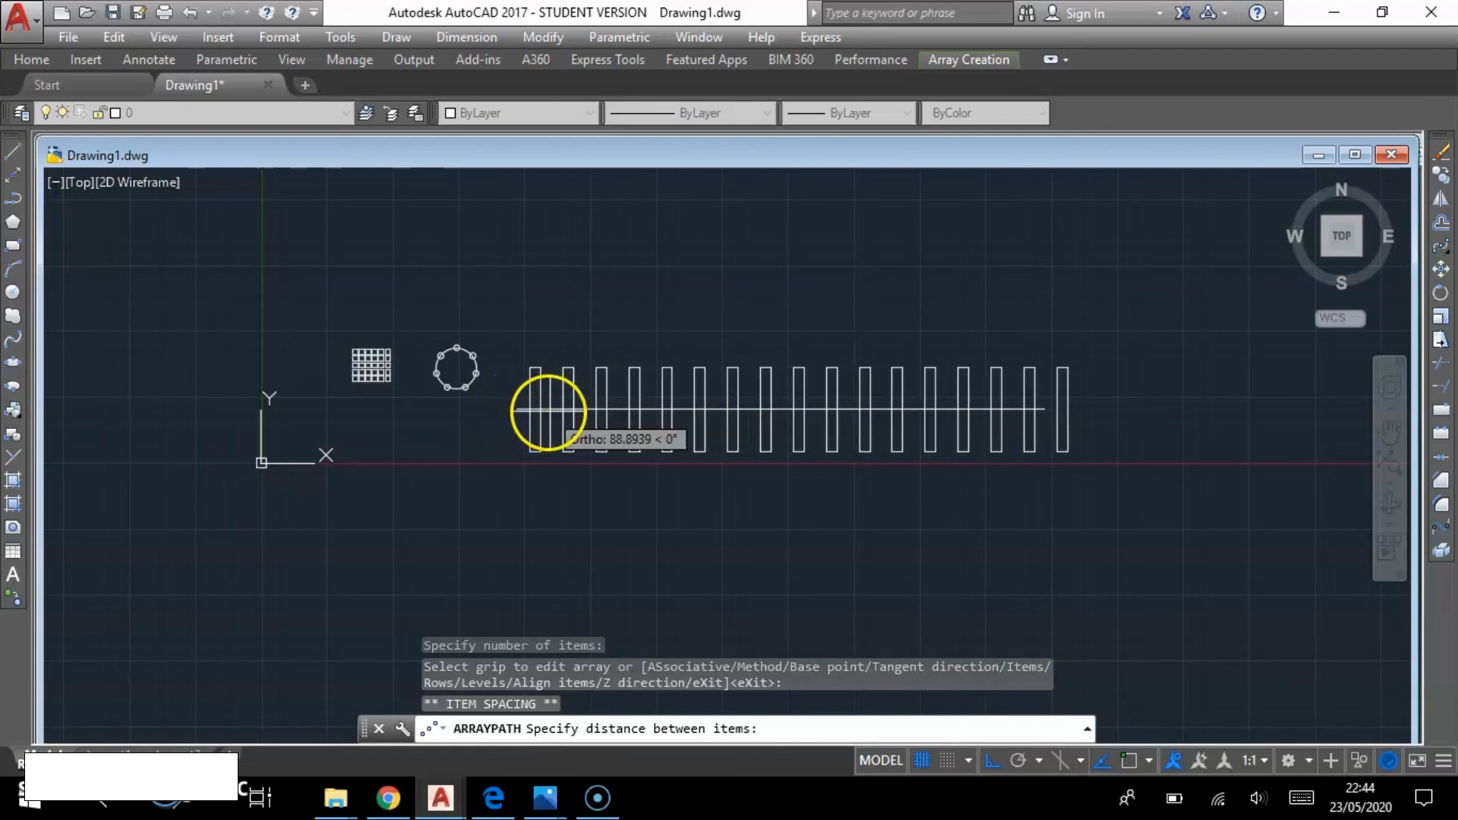
pyautogui.click(565, 411)
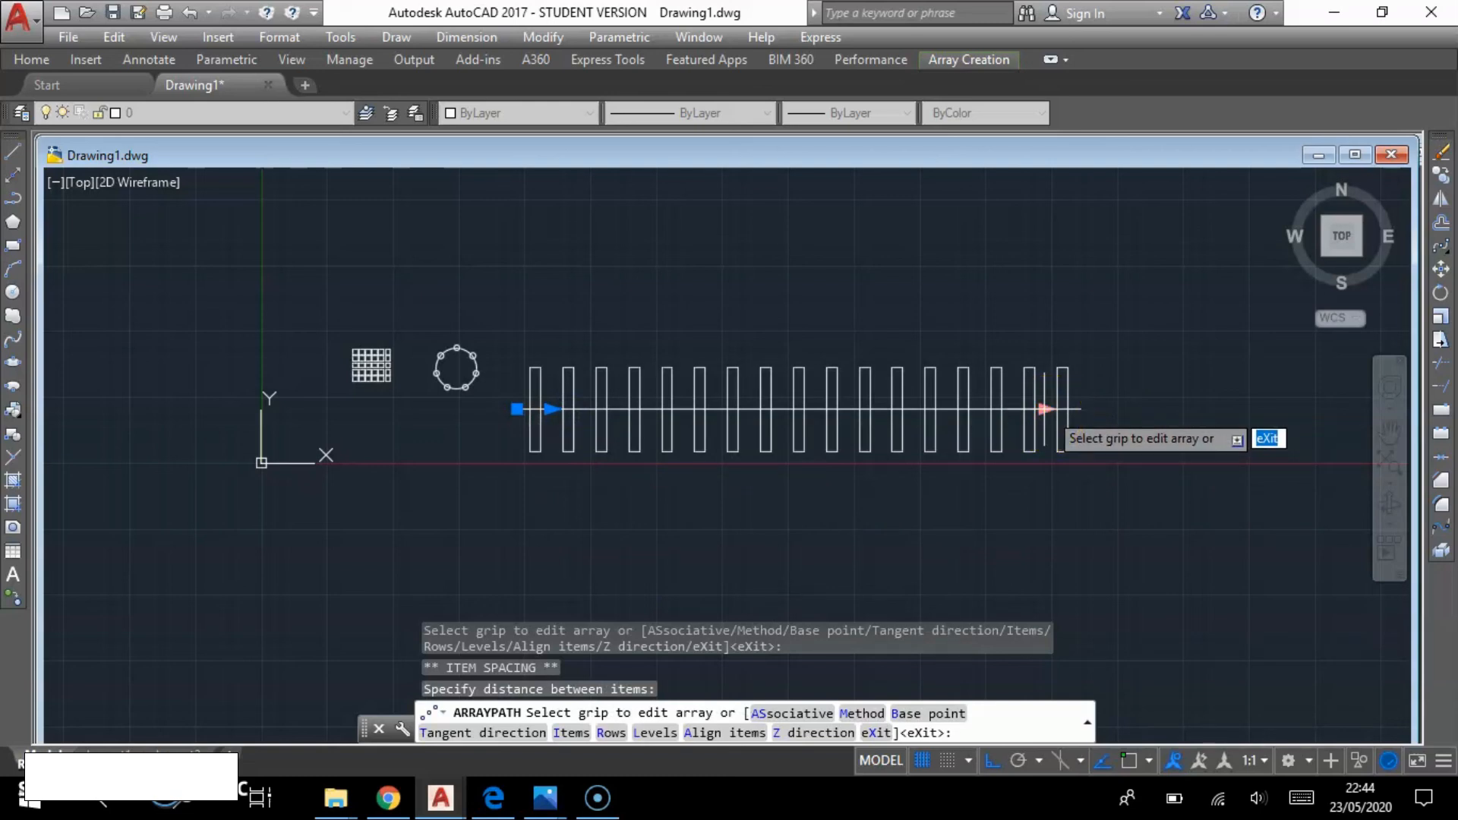
# - Reduce the path array to 4 rectangles, spread them widely along the line, and end the array command
pyautogui.click(1046, 410)
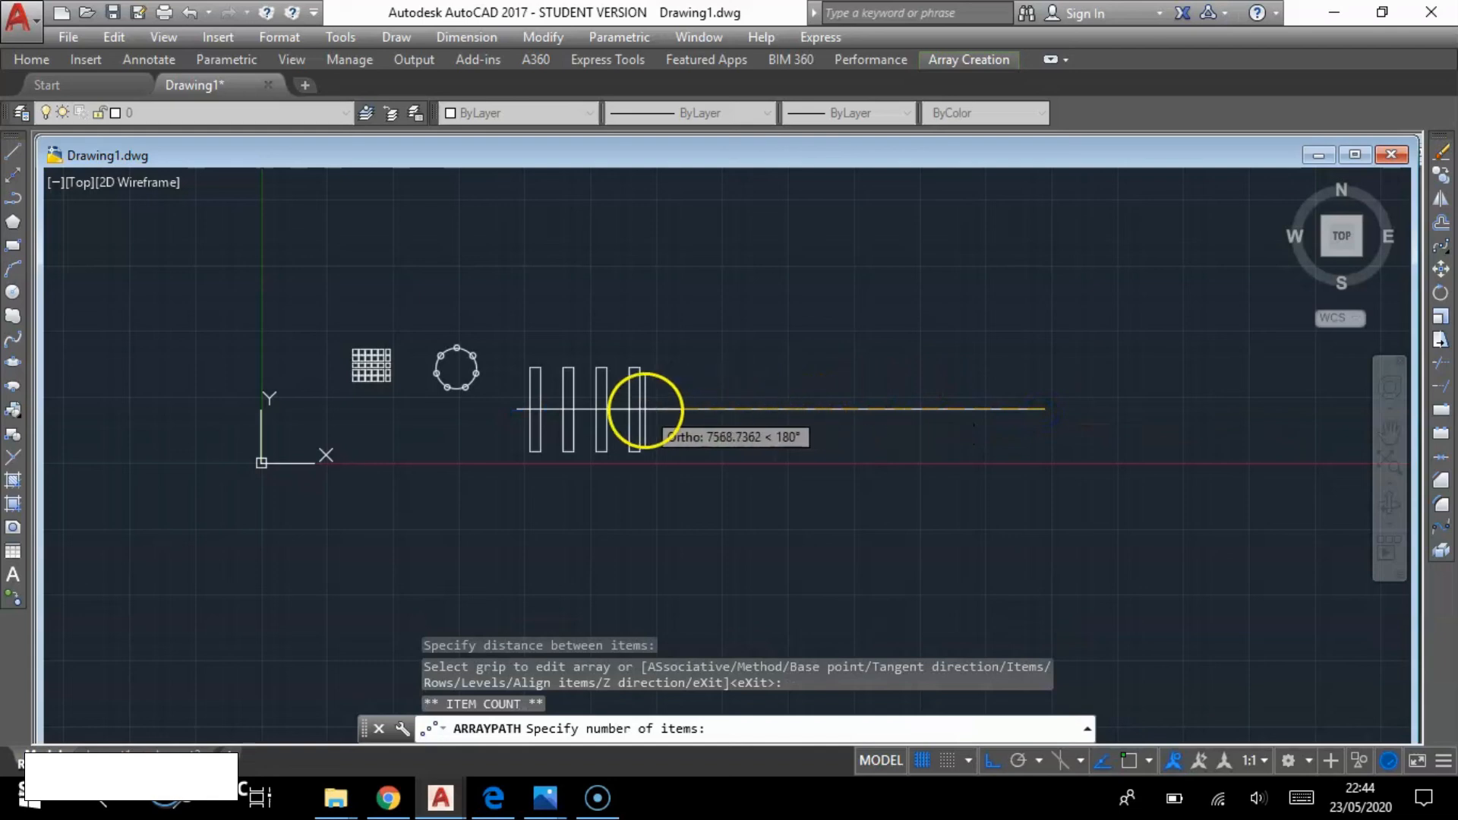
pyautogui.click(644, 411)
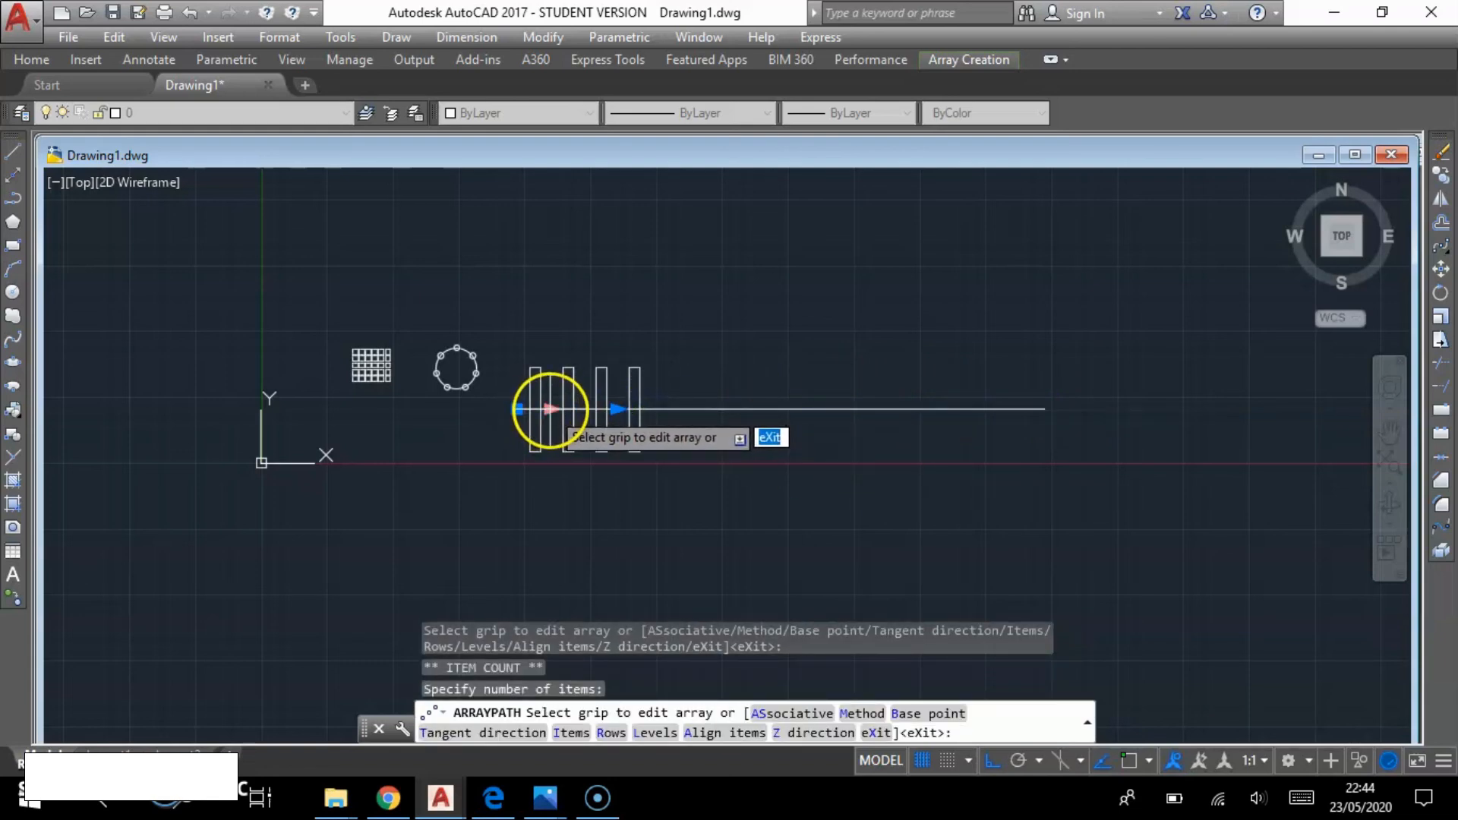
pyautogui.click(550, 410)
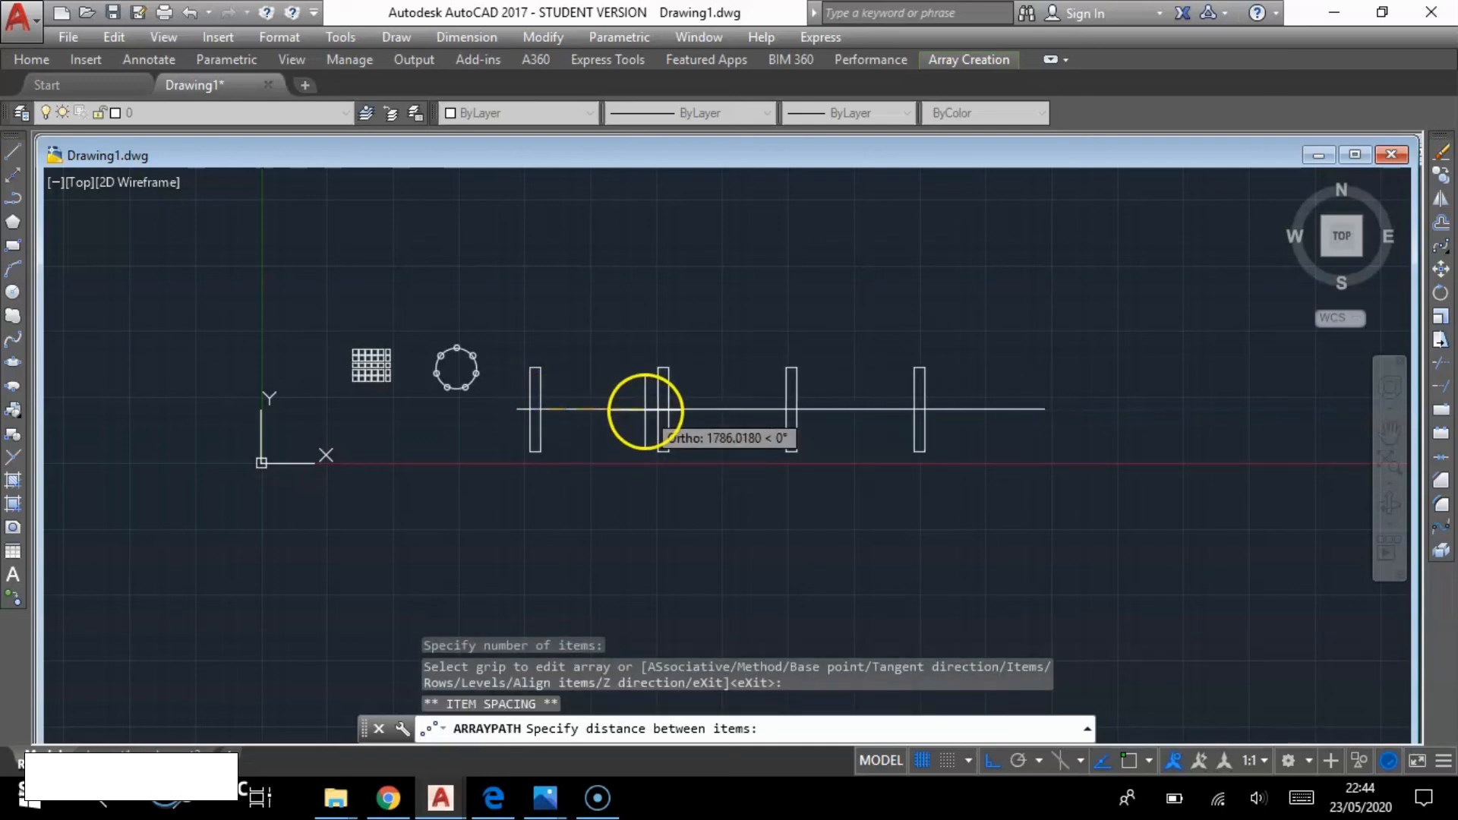
pyautogui.click(646, 410)
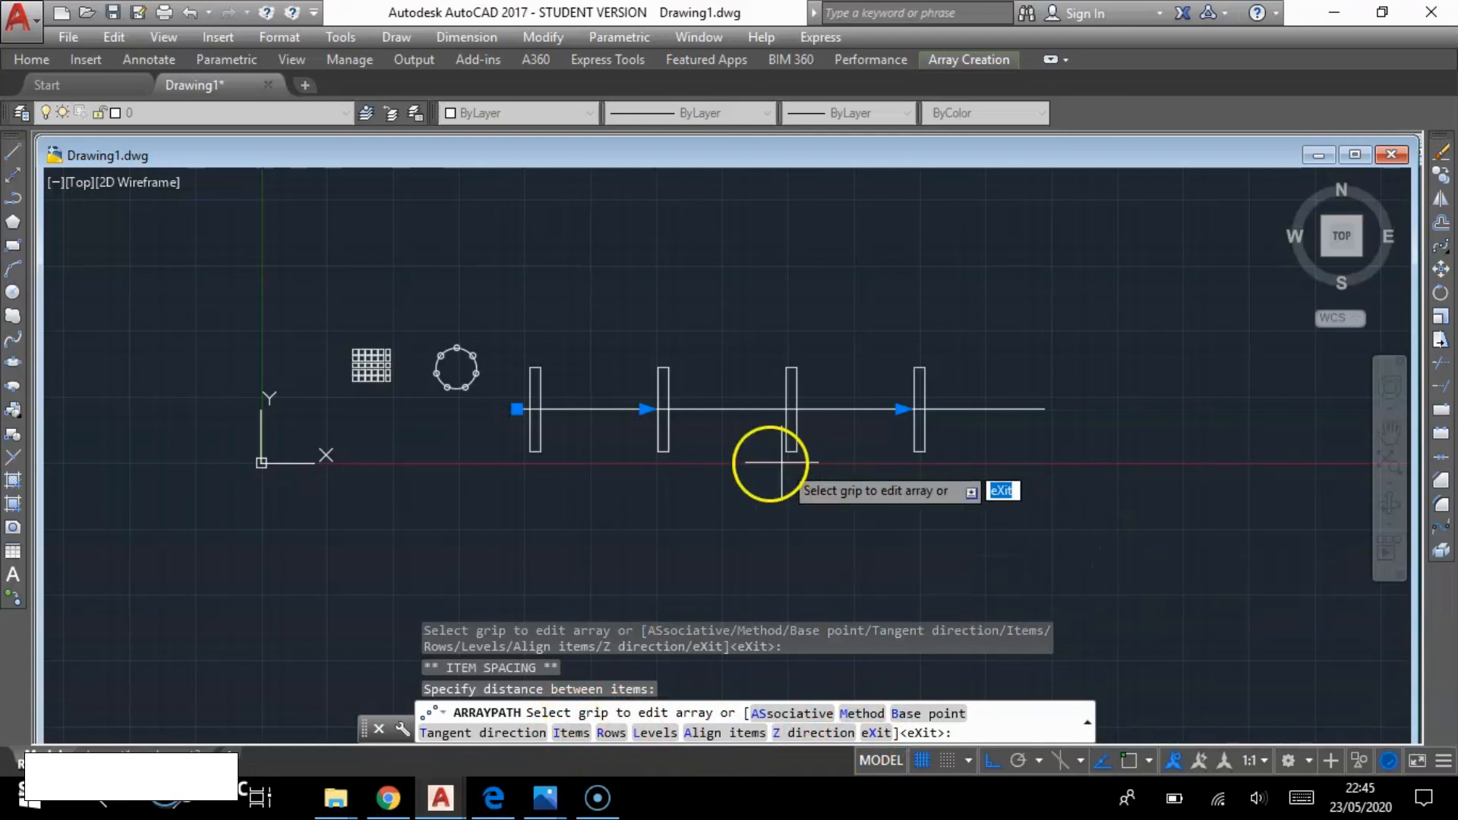
pyautogui.press('Escape')
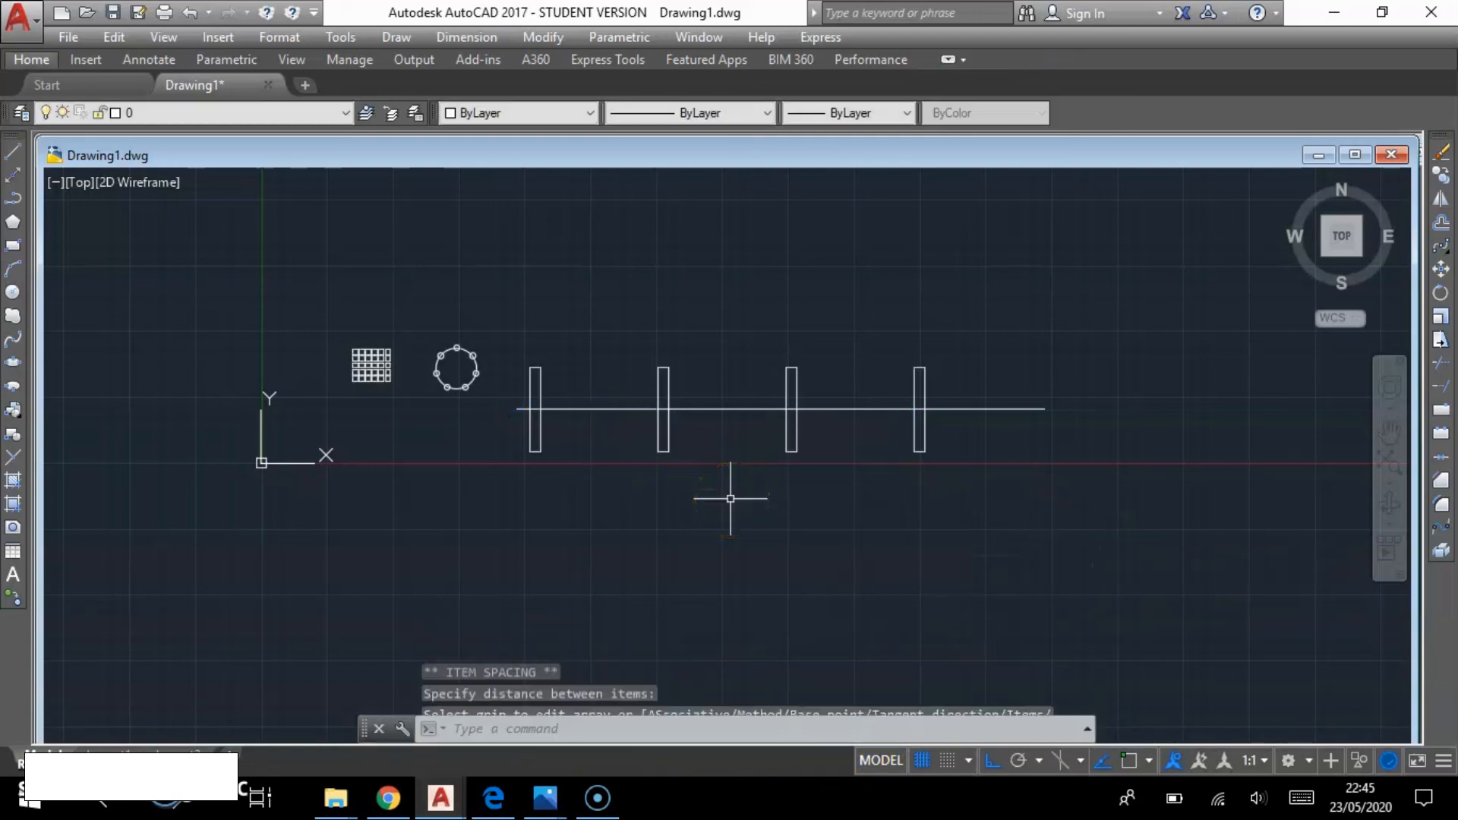
# - Examine the finished rectangular array of squares, polar array of circles and path array of rectangles up close and as a whole
pyautogui.scroll(10, 408, 370)
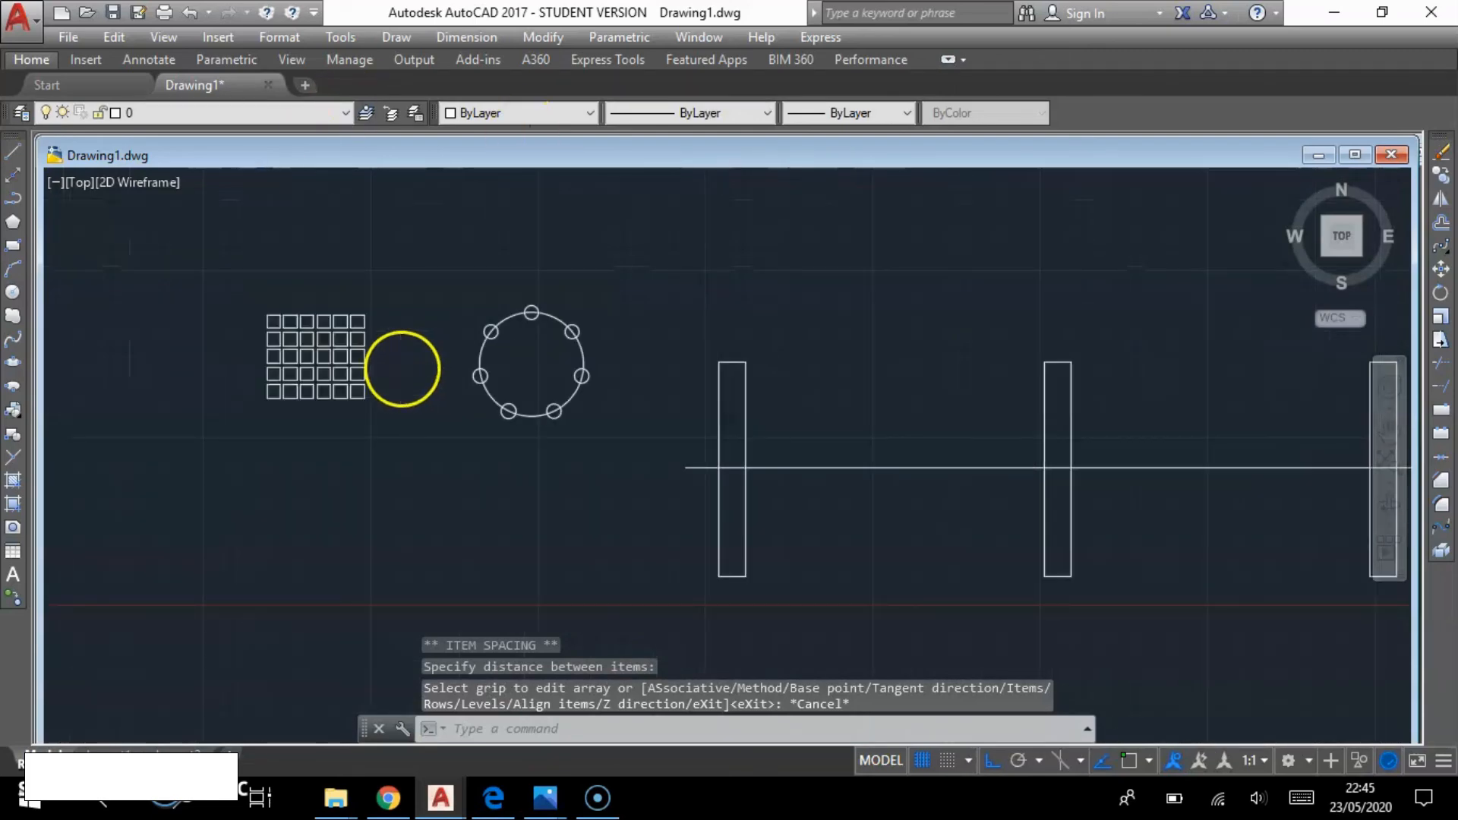
pyautogui.scroll(-4, 560, 472)
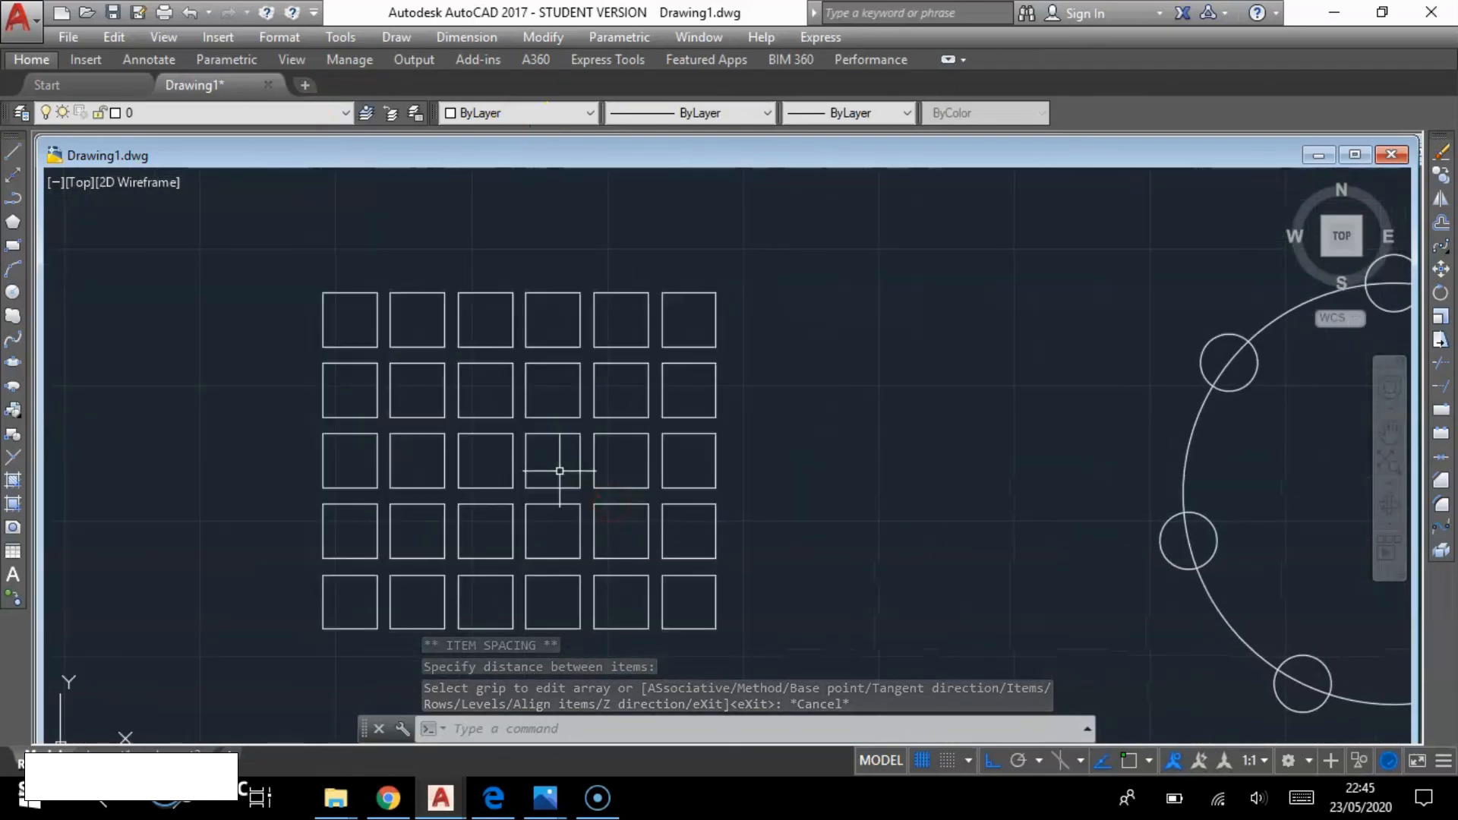
pyautogui.moveTo(1074, 433); pyautogui.dragTo(584, 397, button='middle')
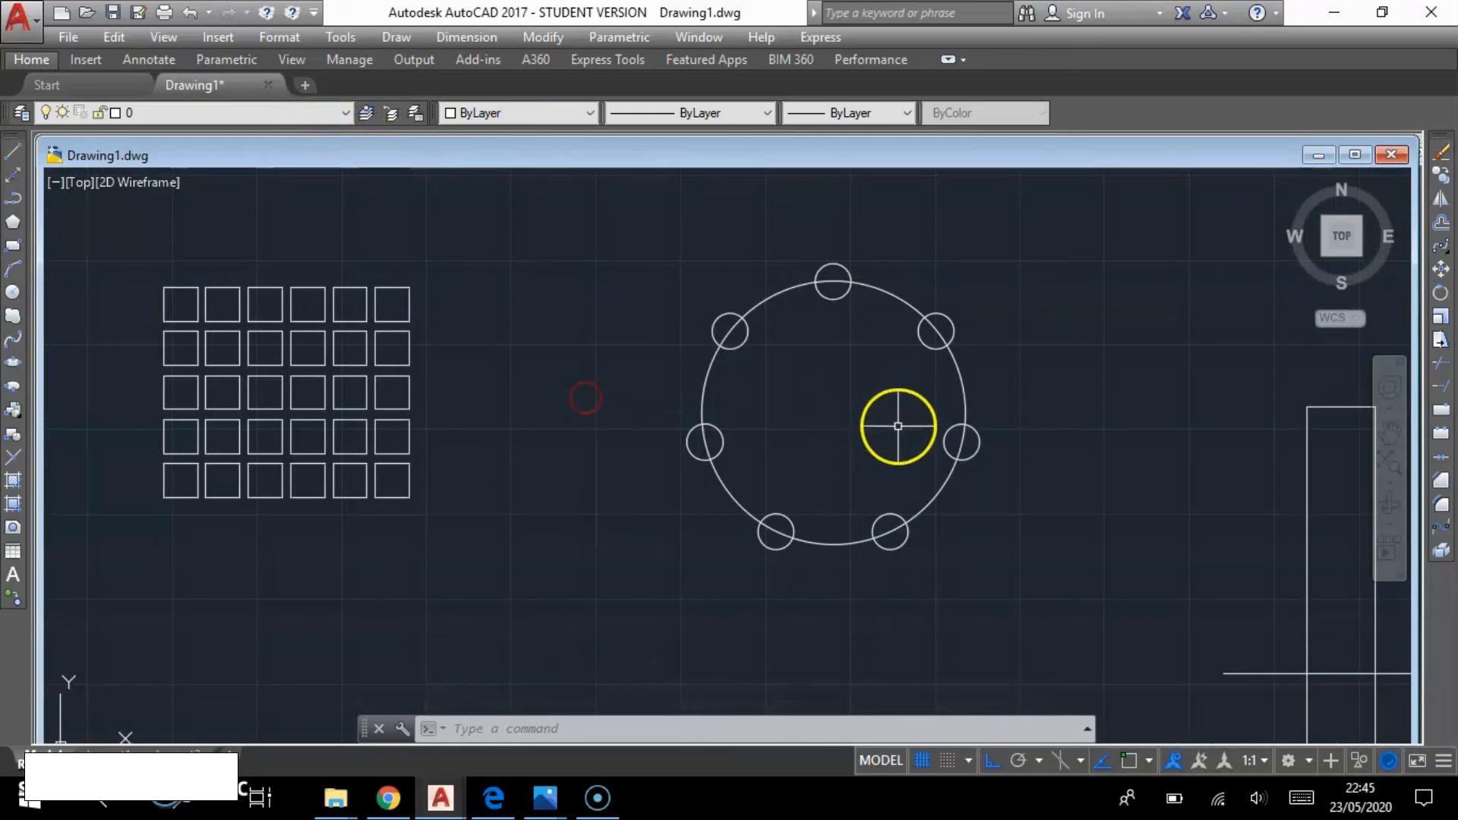
pyautogui.scroll(-2, 894, 432)
pyautogui.moveTo(894, 432); pyautogui.dragTo(663, 399, button='middle')
pyautogui.scroll(-2, 814, 473)
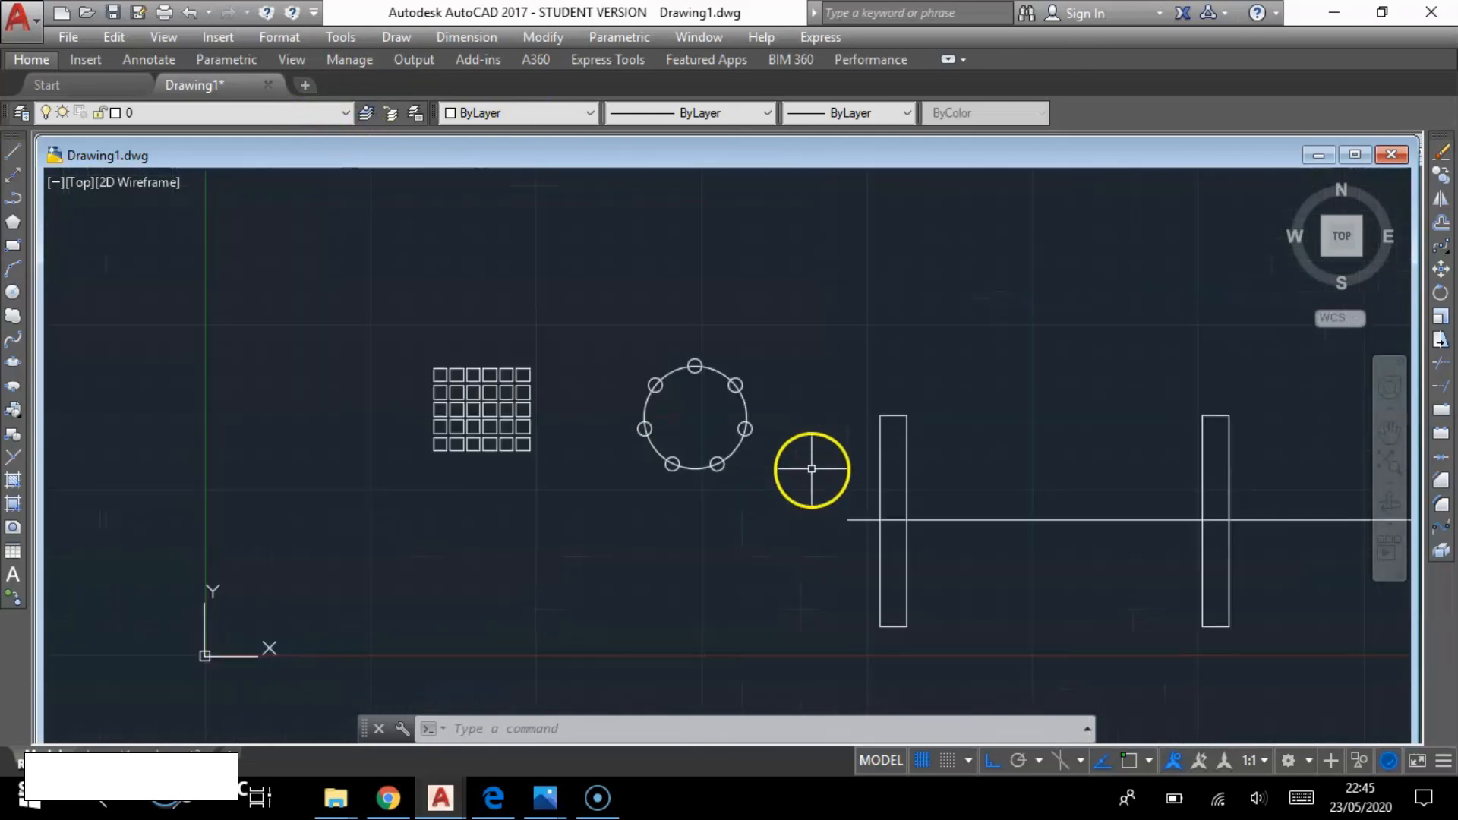
pyautogui.moveTo(814, 472)
pyautogui.mouseDown(button='middle')
pyautogui.moveTo(629, 407)
pyautogui.moveTo(537, 394)
pyautogui.mouseUp(button='middle')
pyautogui.scroll(-4, 1010, 509)
pyautogui.moveTo(1011, 510)
pyautogui.mouseDown(button='middle')
pyautogui.moveTo(774, 452)
pyautogui.moveTo(733, 424)
pyautogui.moveTo(804, 436)
pyautogui.moveTo(742, 515)
pyautogui.mouseUp(button='middle')
pyautogui.scroll(-2, 759, 449)
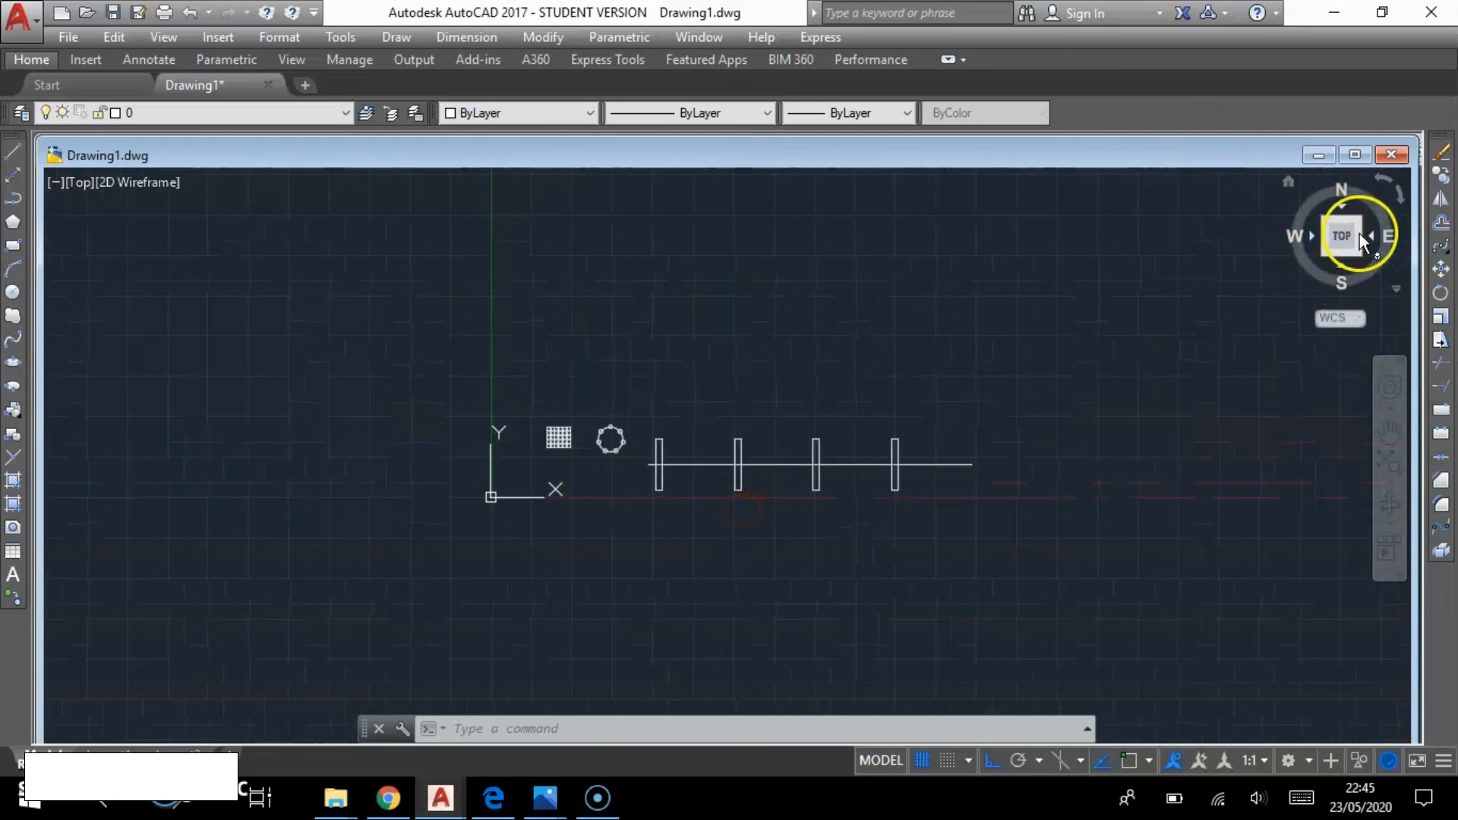
pyautogui.moveTo(852, 524); pyautogui.dragTo(877, 461, button='middle')
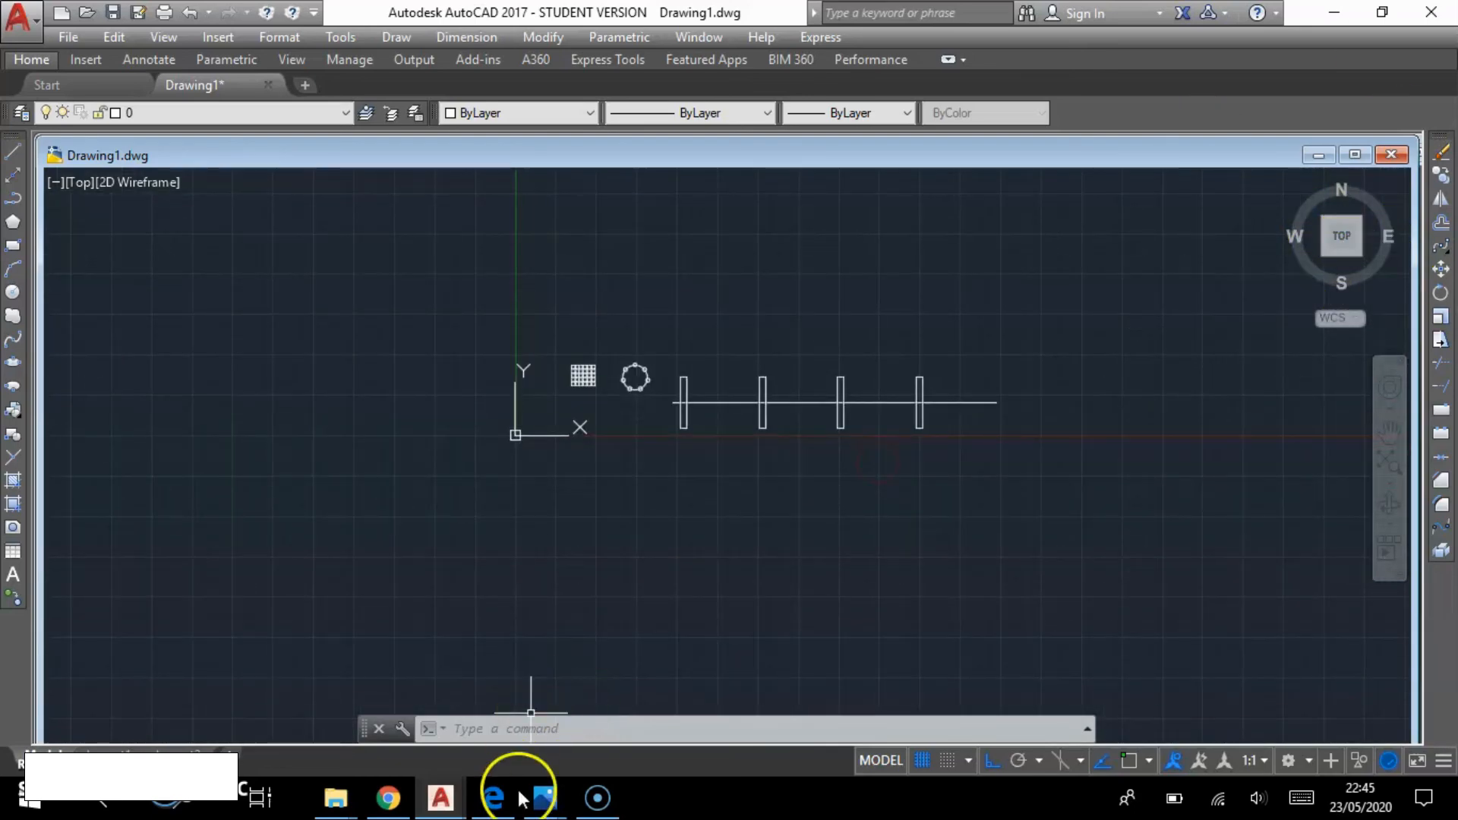
# - Switch to Photos and show the image thanks for watching.png
pyautogui.moveTo(505, 806)
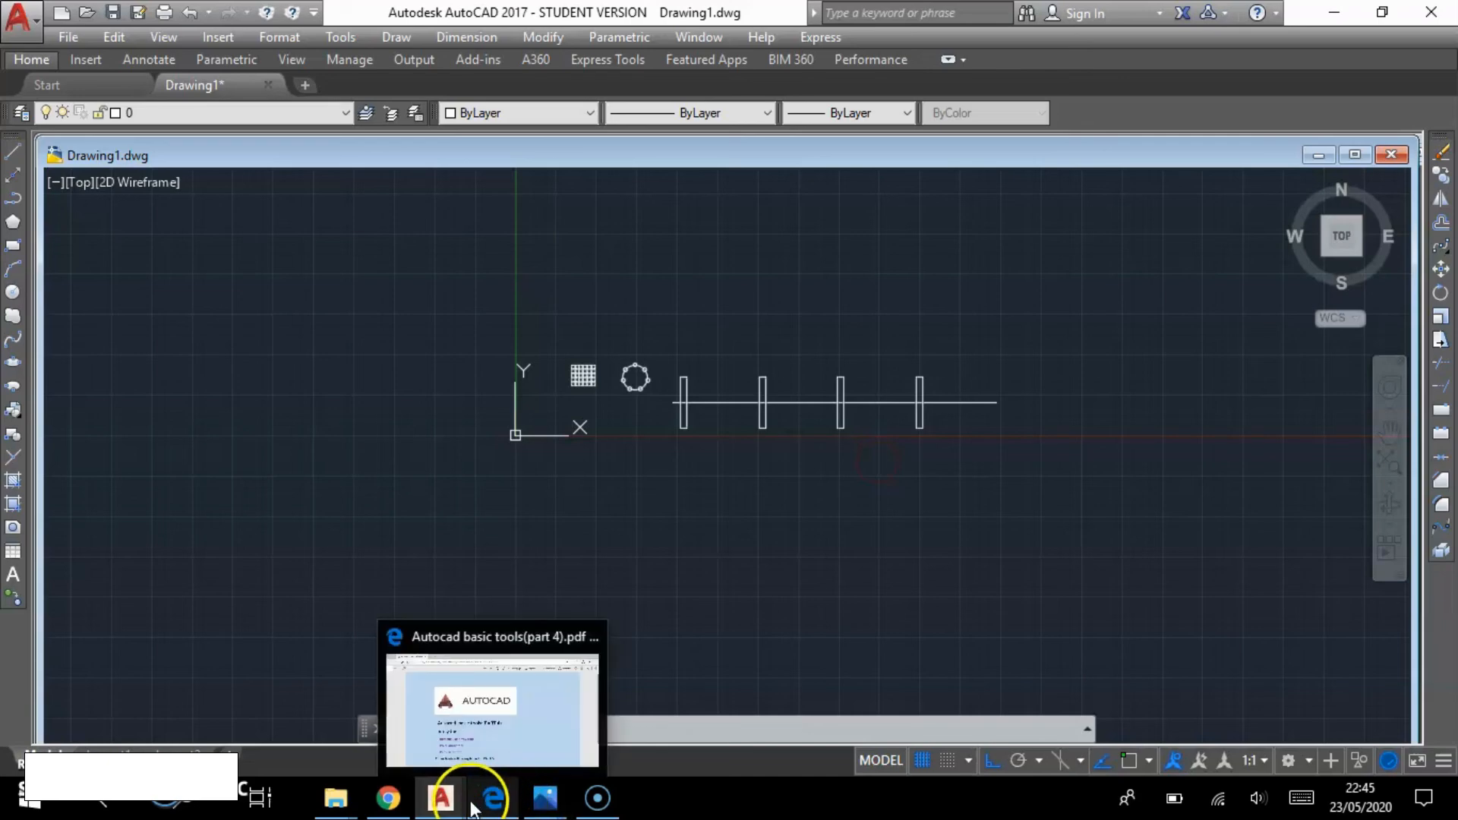
pyautogui.moveTo(515, 748)
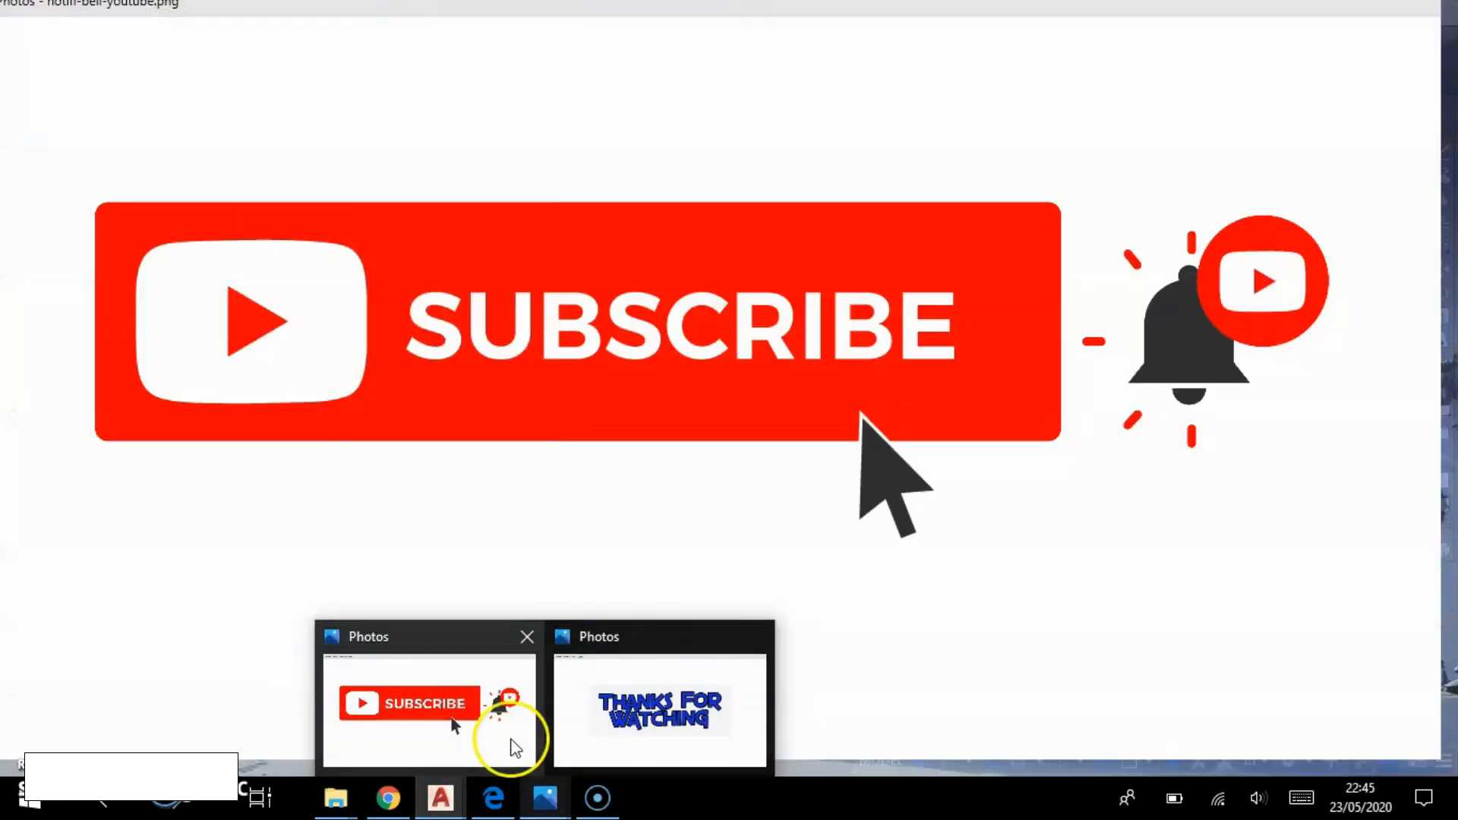
pyautogui.click(641, 733)
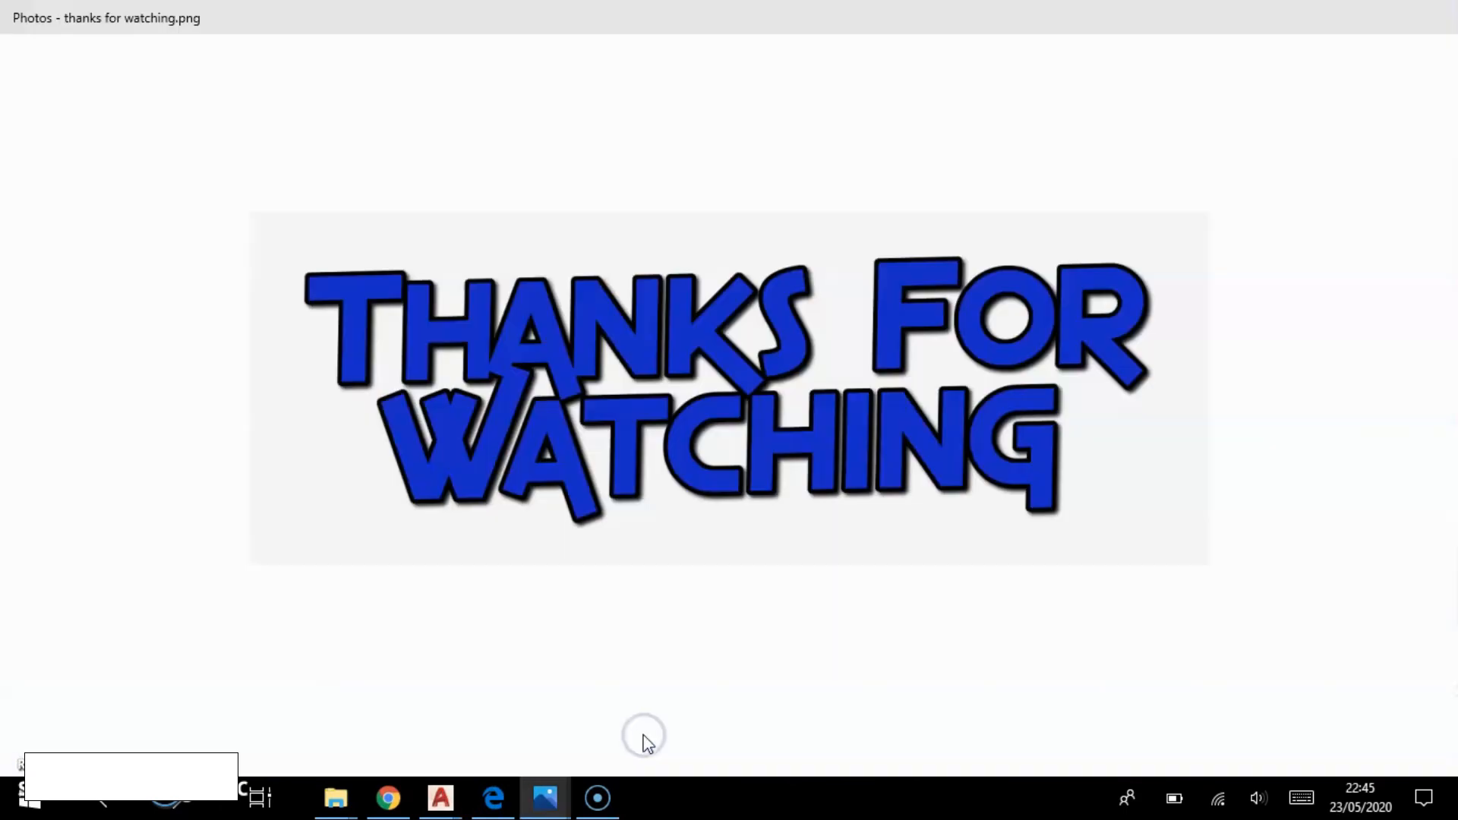